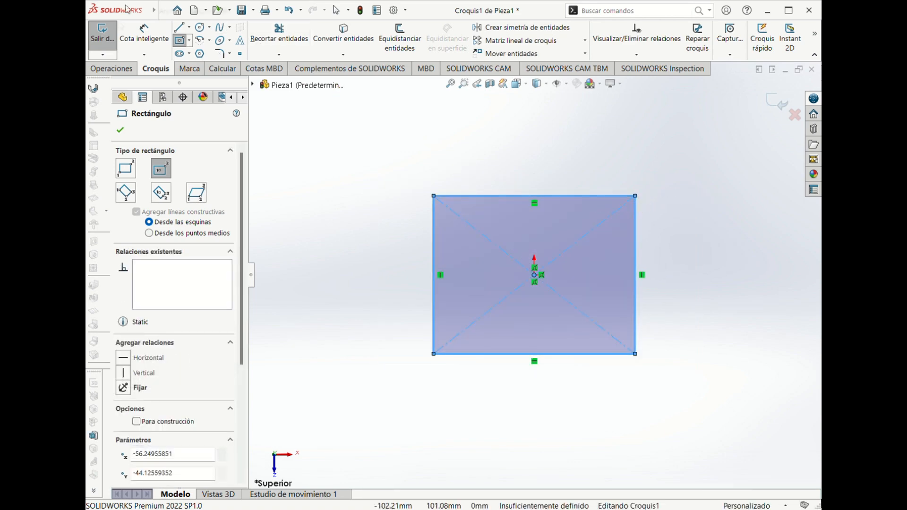
- Add a dimension to the rectangle's left vertical side and exit the sketch
click(144, 33)
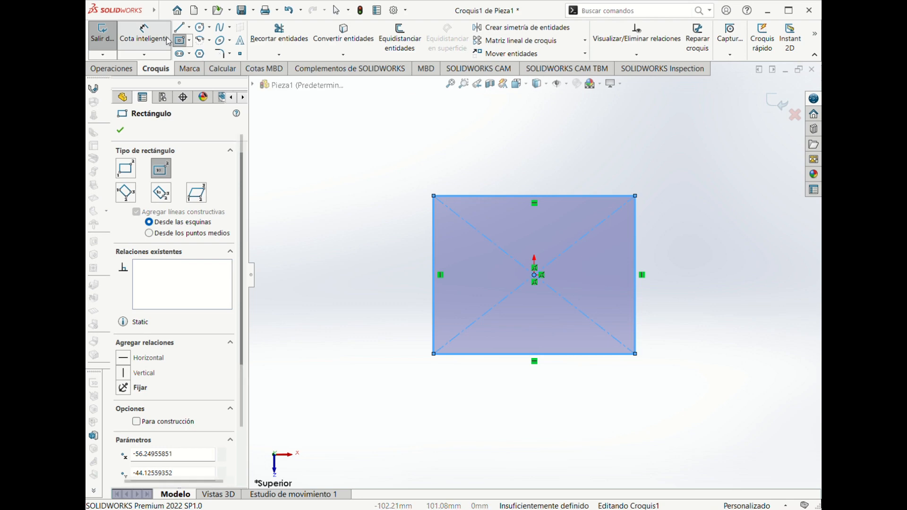
click(434, 260)
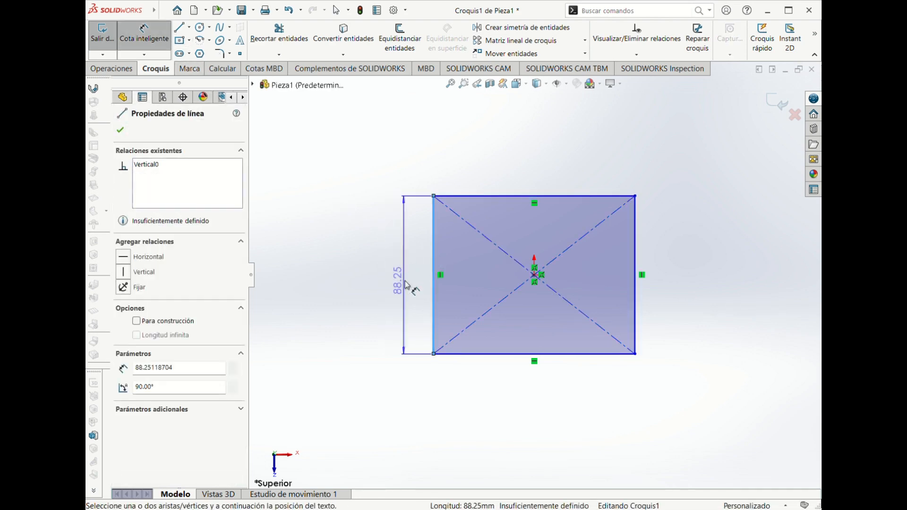
click(401, 284)
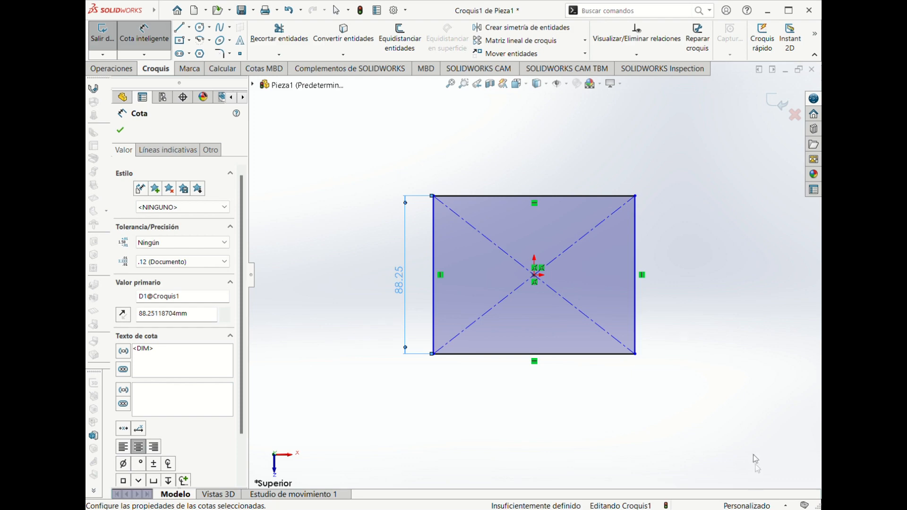
key(ctrl+b)
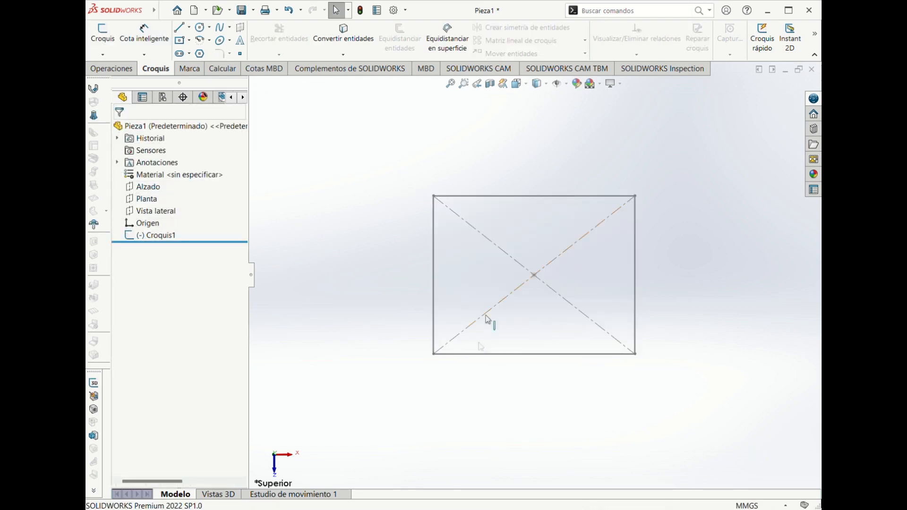
- Reopen the rectangle sketch for editing and set the vertical side's dimension to 50 mm
click(152, 238)
click(165, 215)
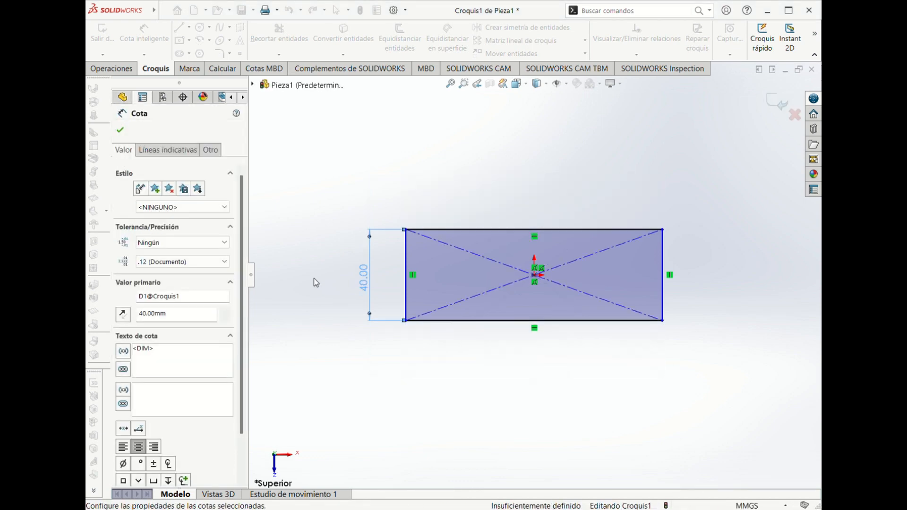
double_click(371, 284)
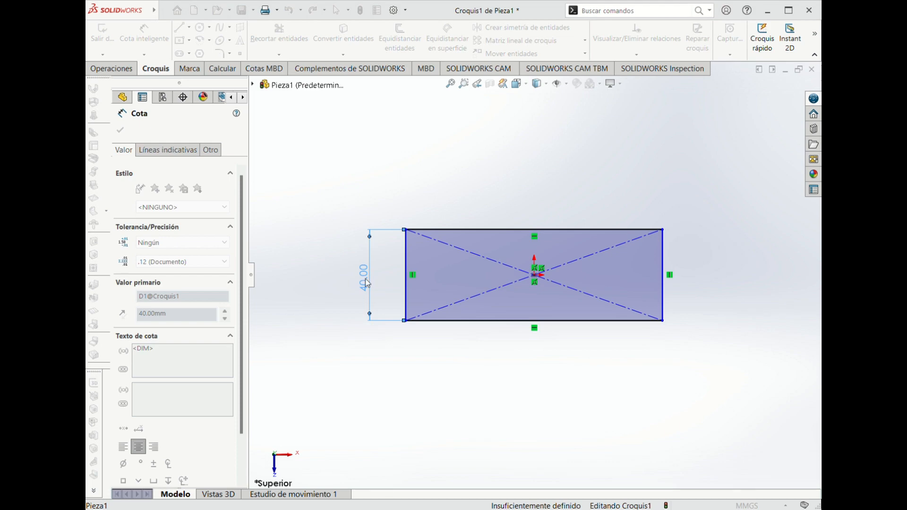
key(Return)
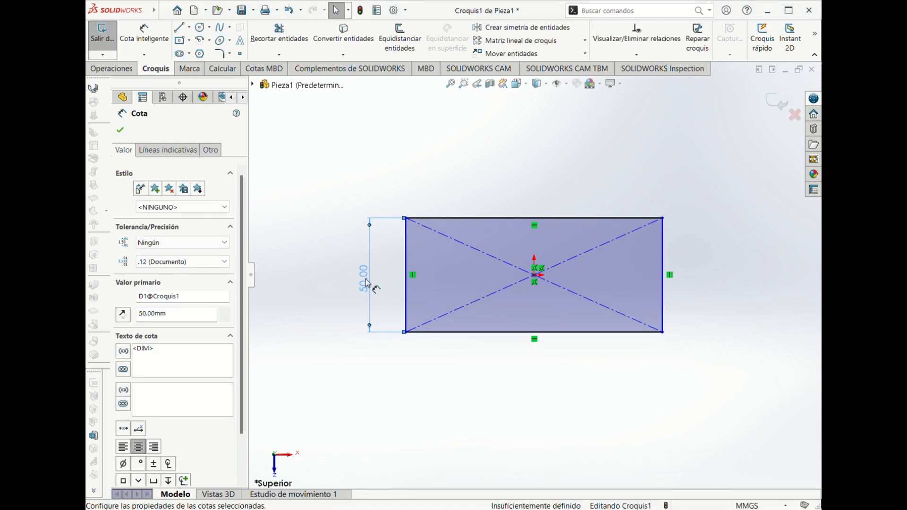
- Dimension the rectangle's horizontal side at 40 mm in the isometric view
key(ctrl+7)
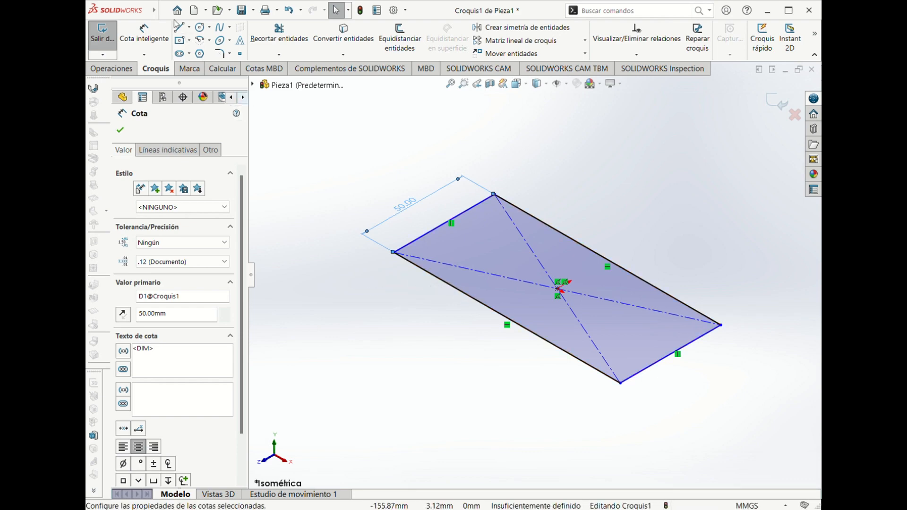
click(158, 37)
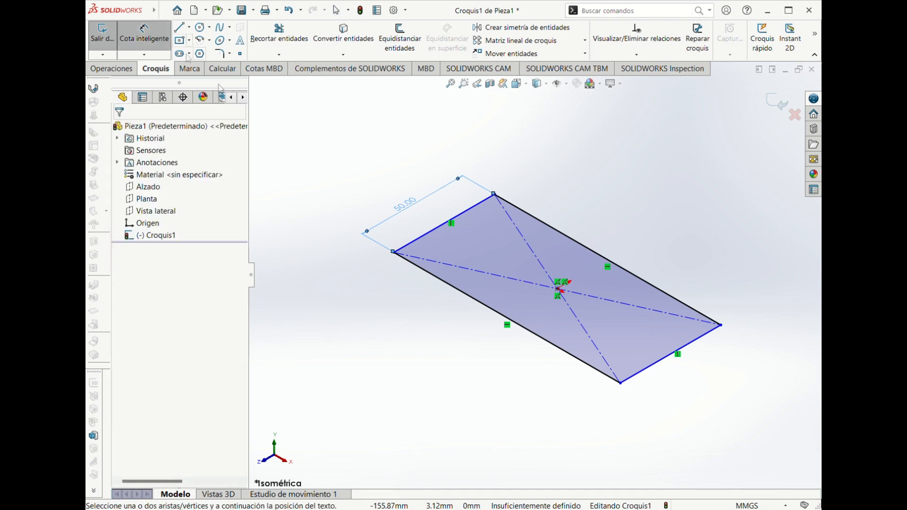
click(443, 283)
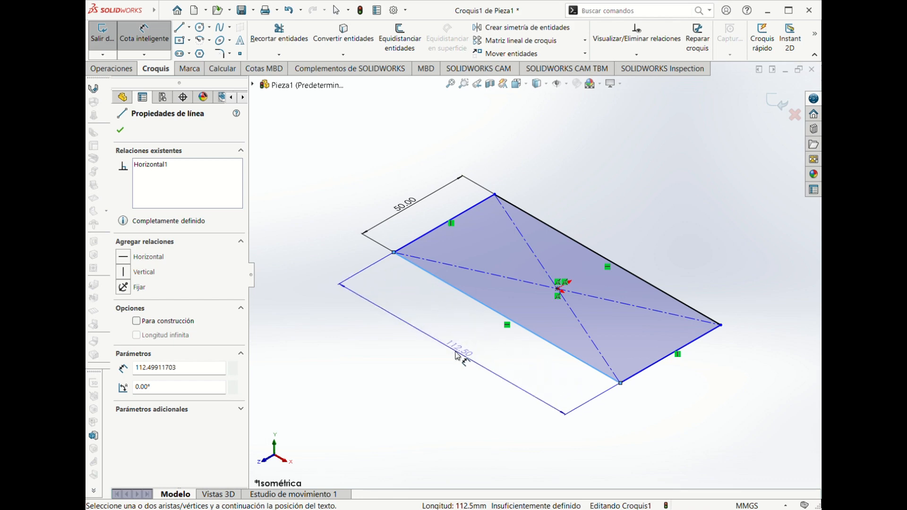
click(478, 339)
click(467, 335)
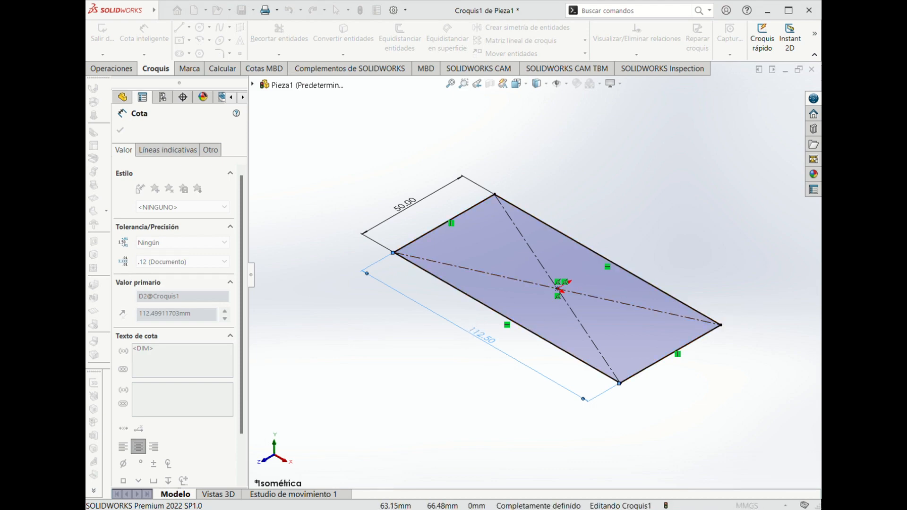
text(40)
key(Return)
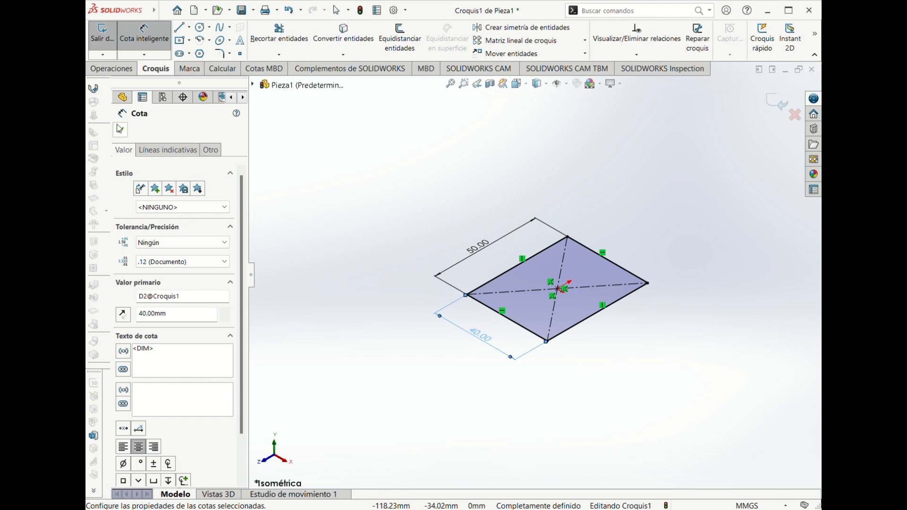
click(121, 128)
- Extrude the rectangle sketch as a solid block to a specified depth of 30 mm
click(132, 70)
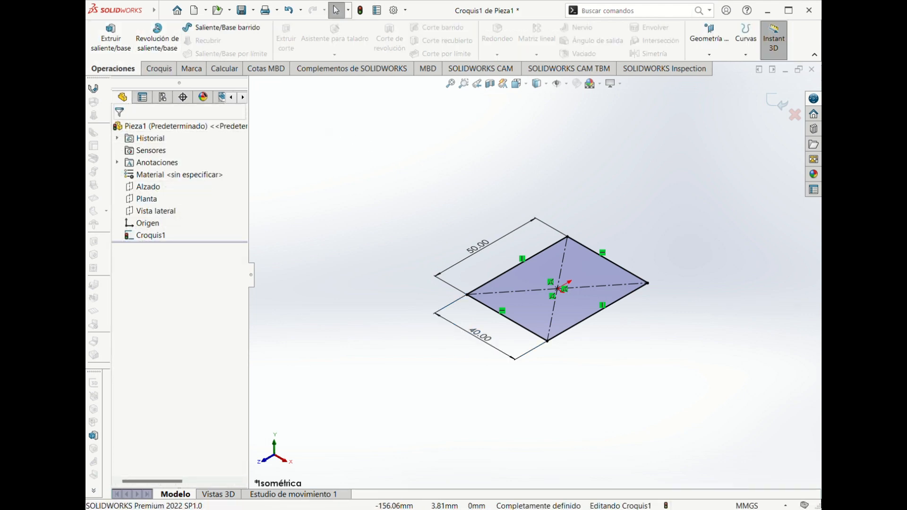
click(118, 45)
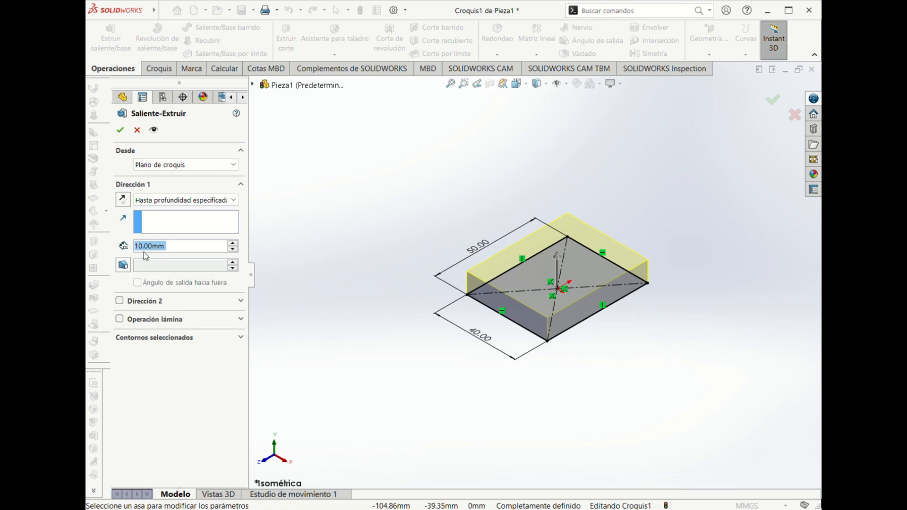
text(30)
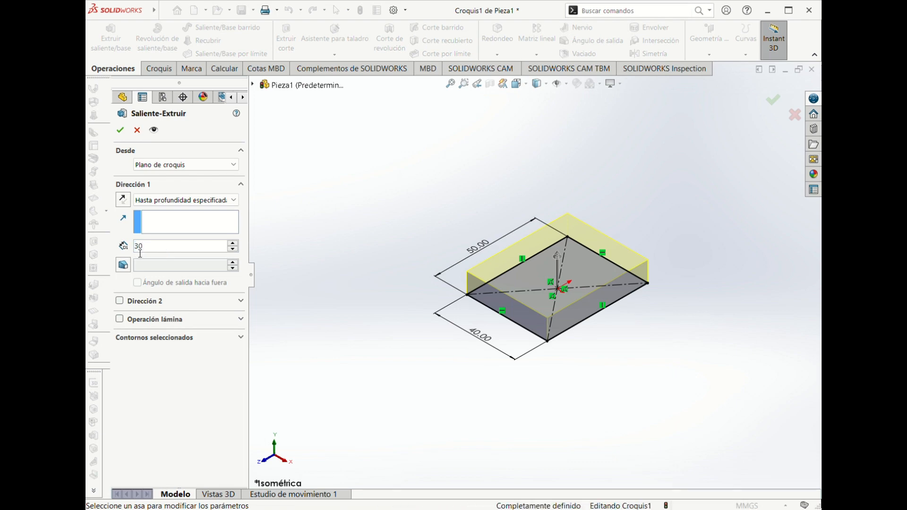
key(Return)
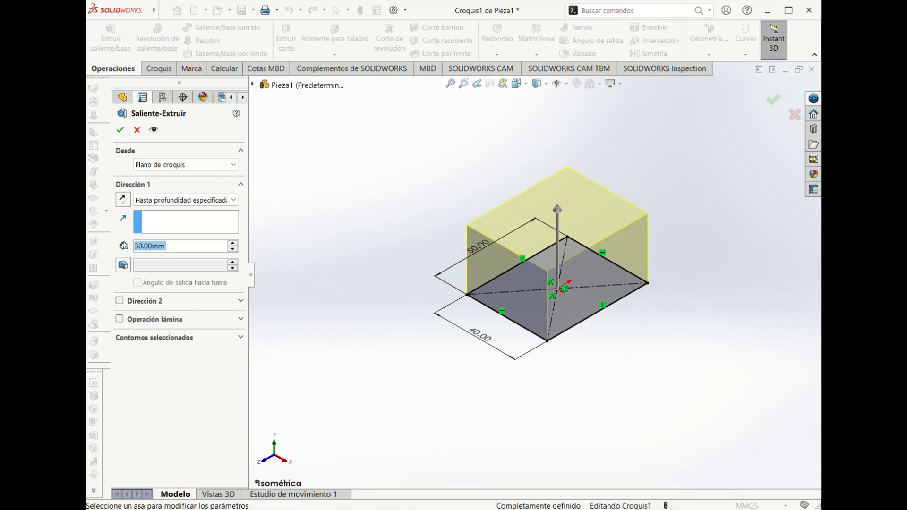
click(120, 130)
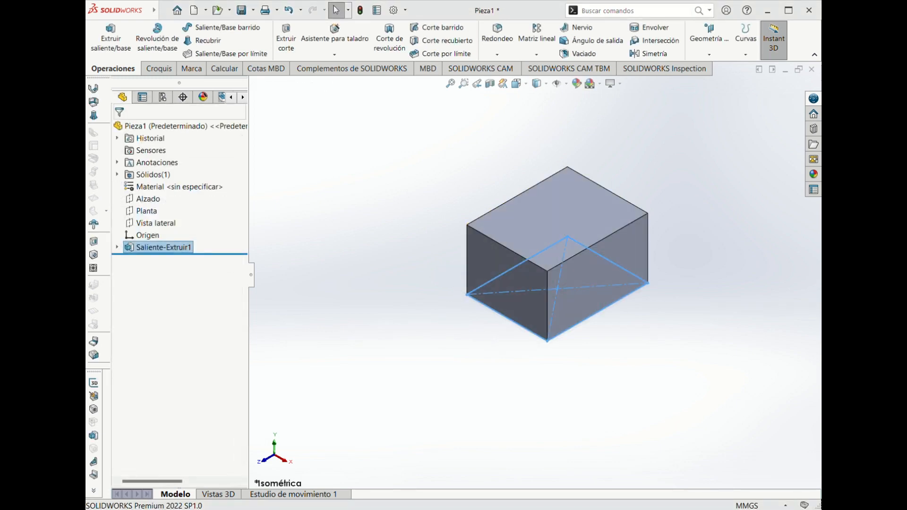
click(764, 258)
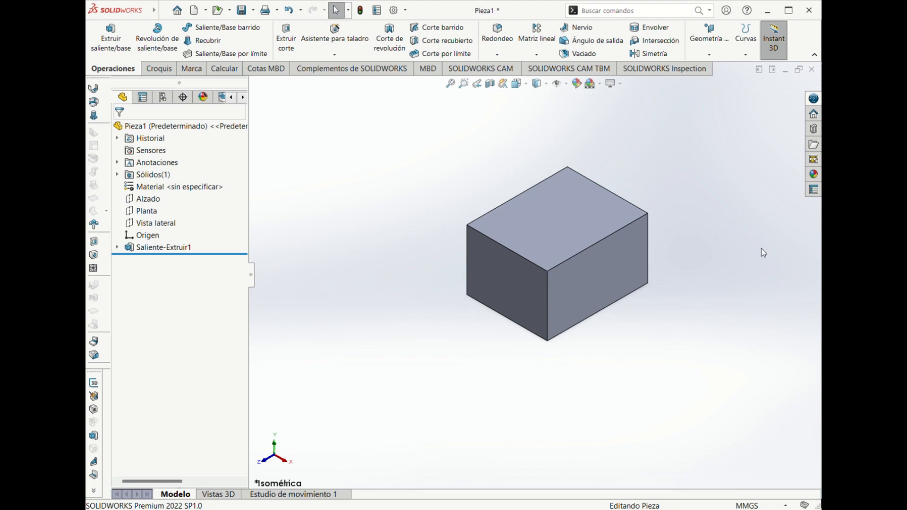
- Start a new sketch on the block's 50 by 30 mm side face
click(567, 285)
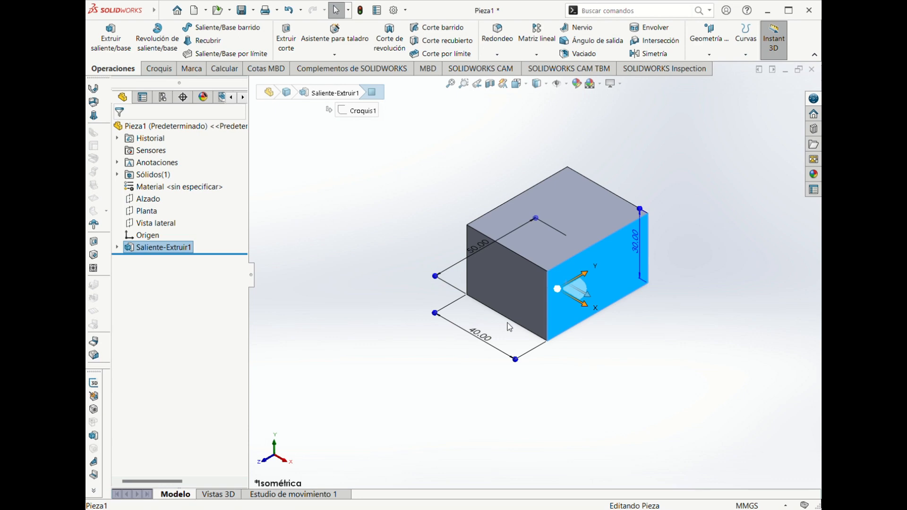
click(167, 70)
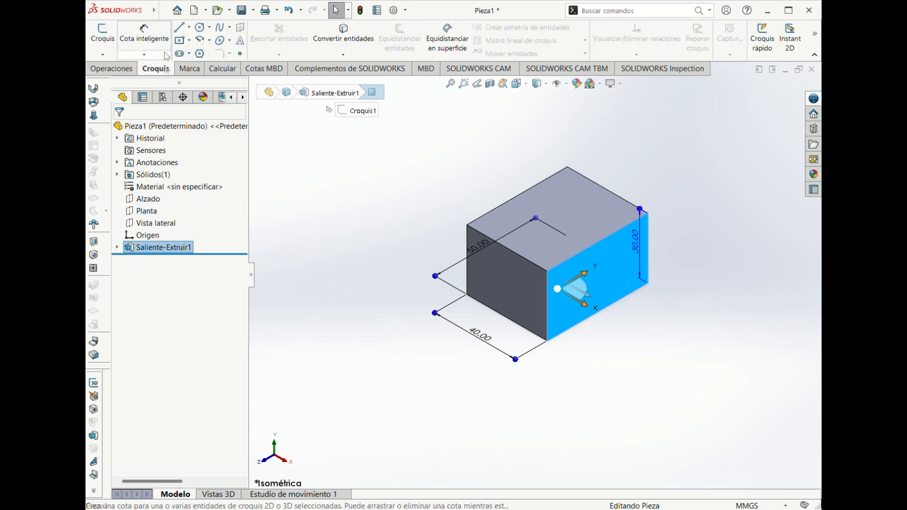
click(183, 29)
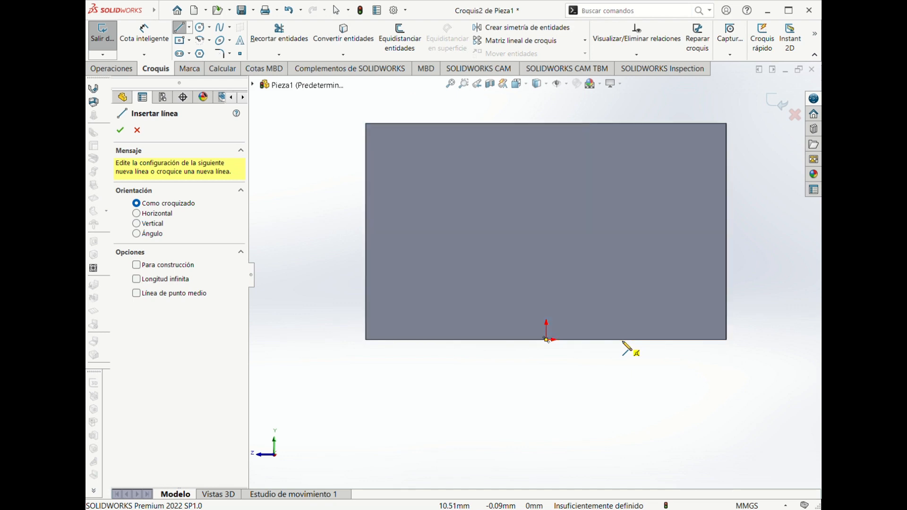
click(622, 339)
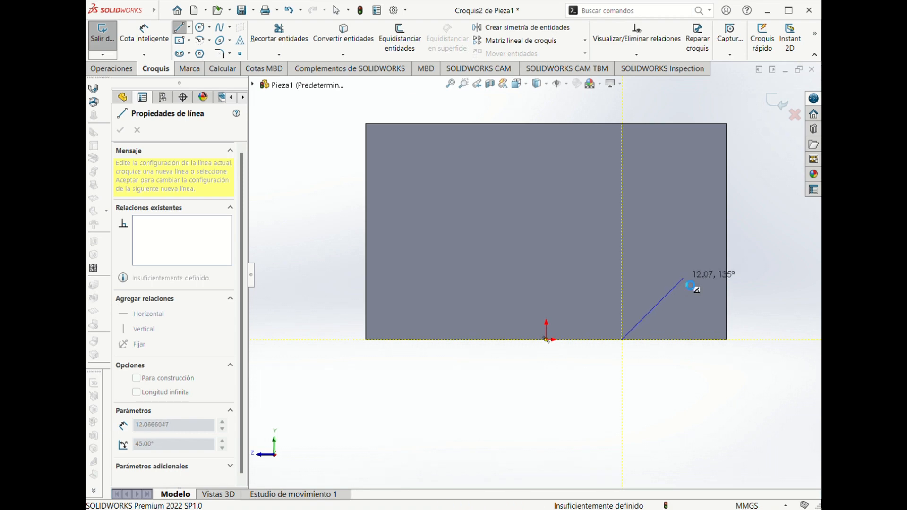
key(Escape)
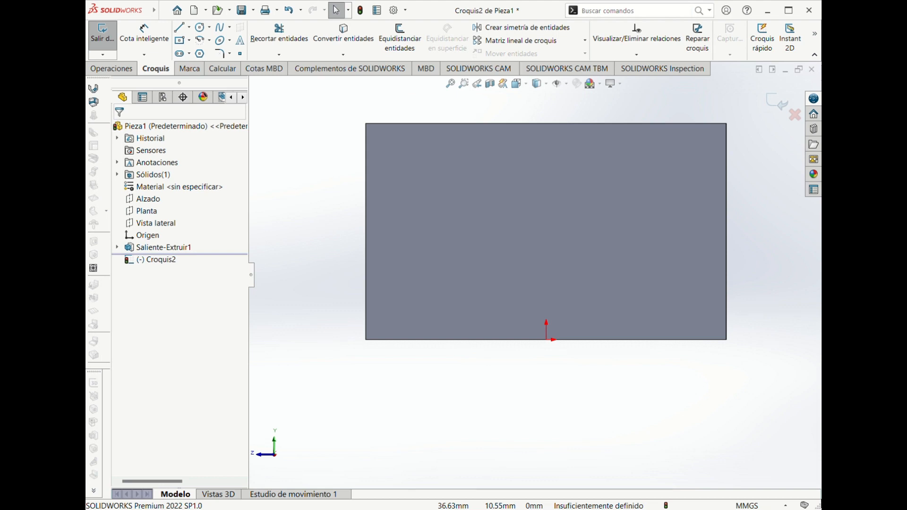
- Sketch a closed trapezoid of lines about 10 mm high, its shorter base about 20 mm wide on the face's lower edge
click(179, 29)
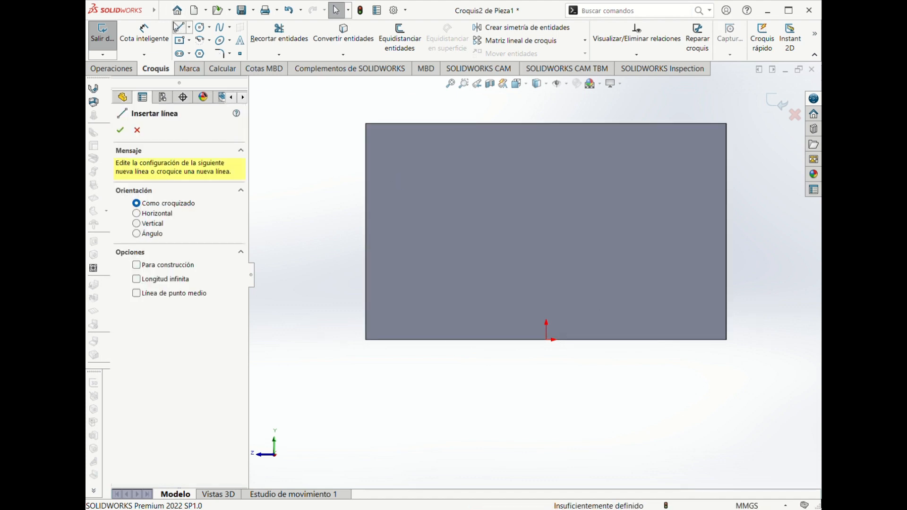
click(614, 339)
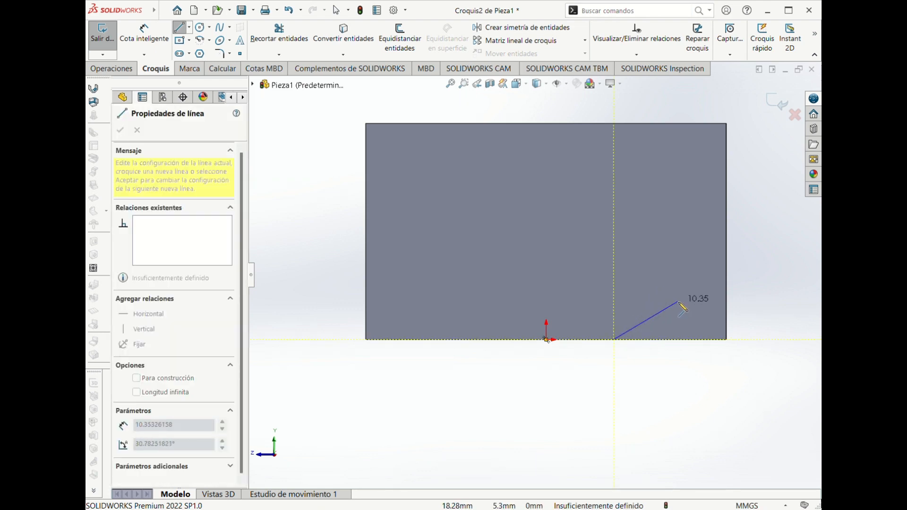
click(676, 267)
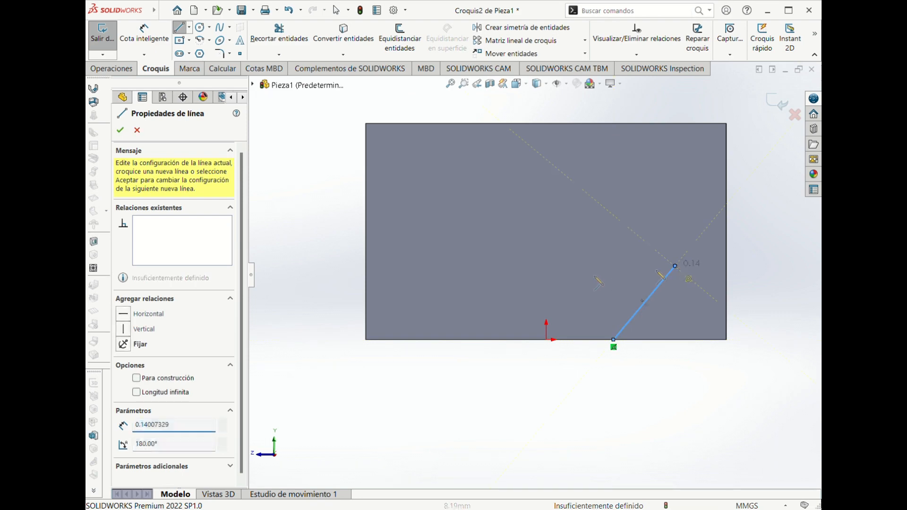
click(419, 267)
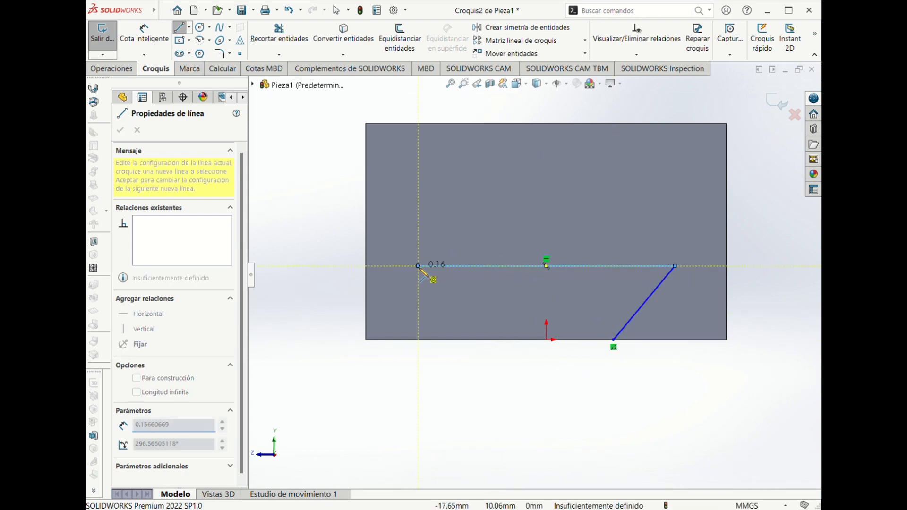
click(471, 340)
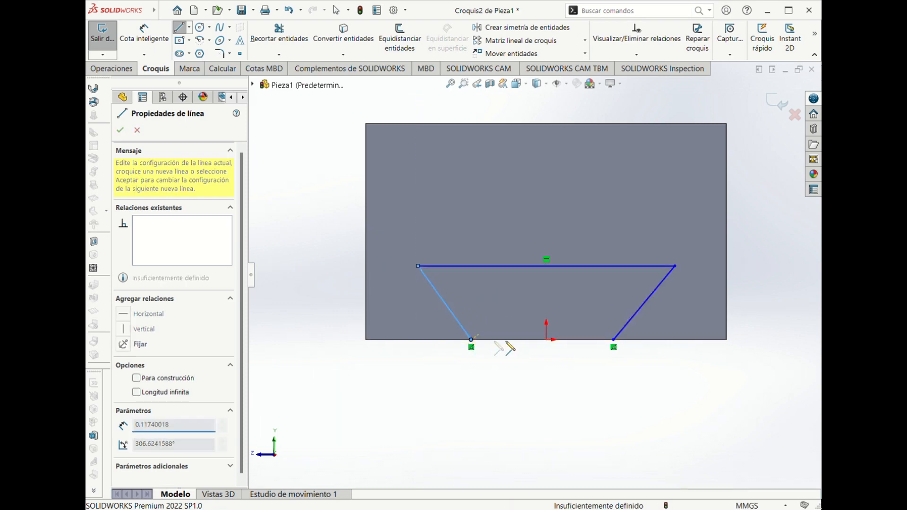
click(614, 339)
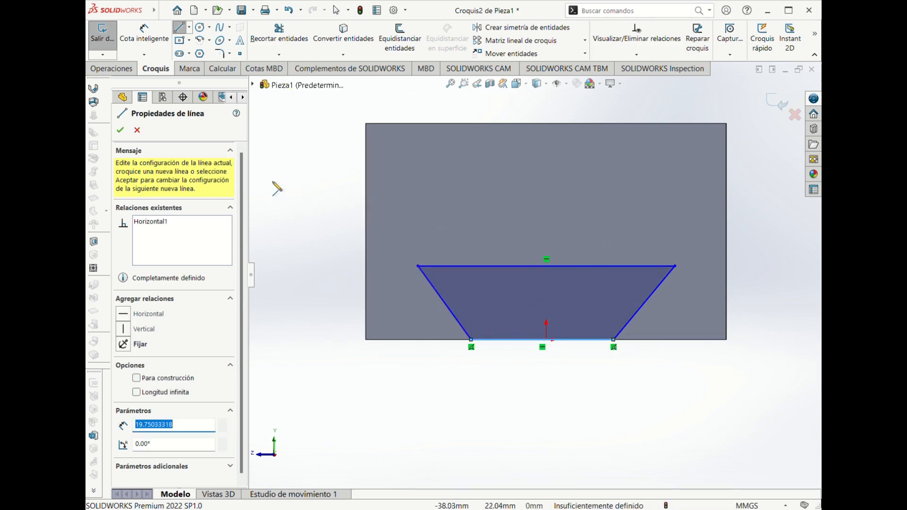
click(119, 132)
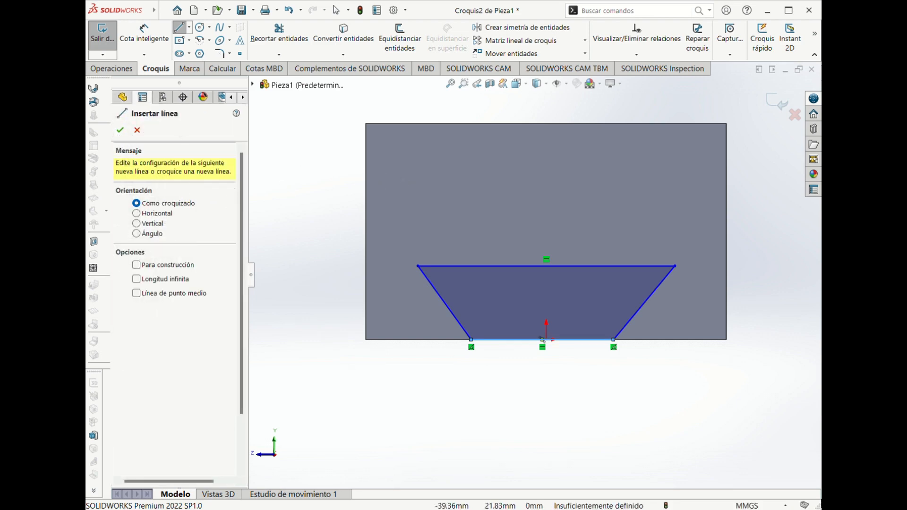
click(119, 131)
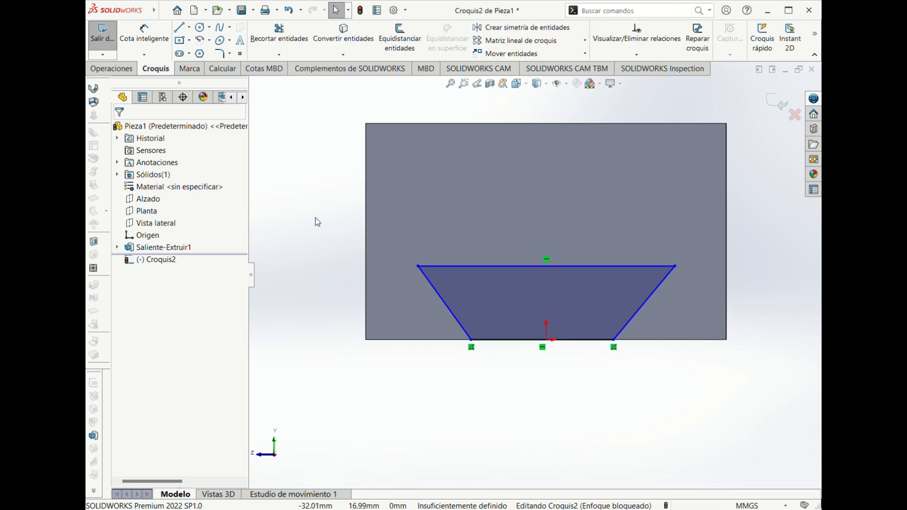
- Dimension the trapezoid's short lower base at 16 mm
click(151, 41)
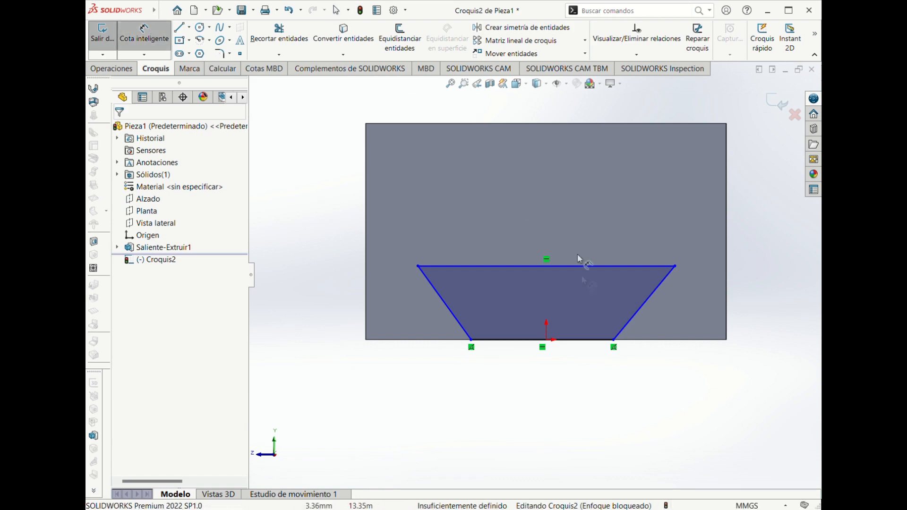
click(535, 340)
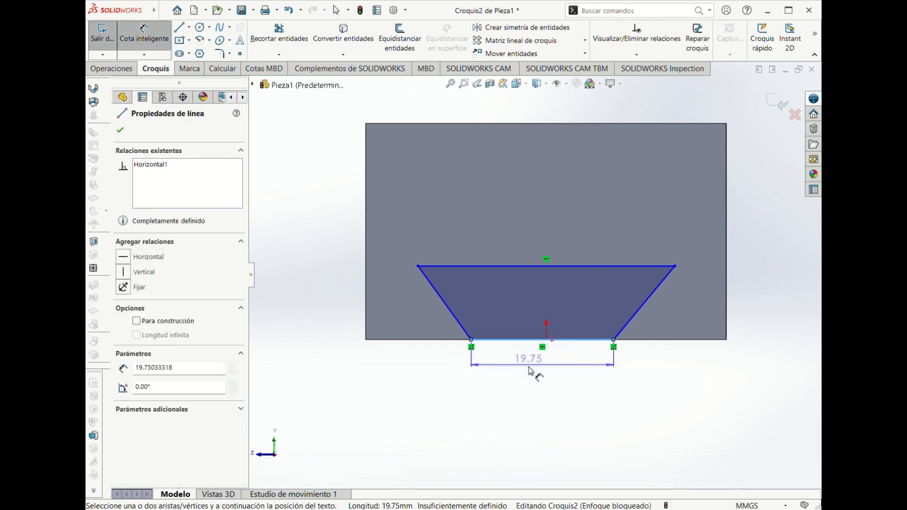
click(546, 378)
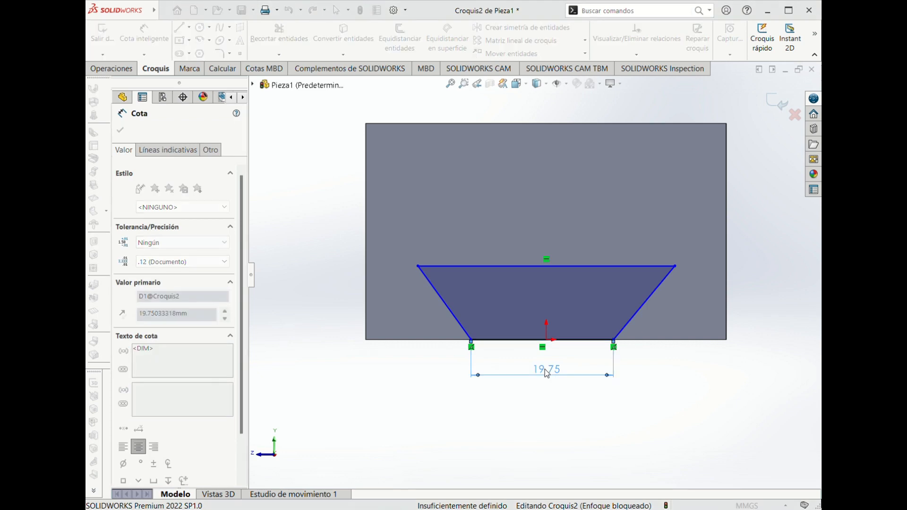
text(16)
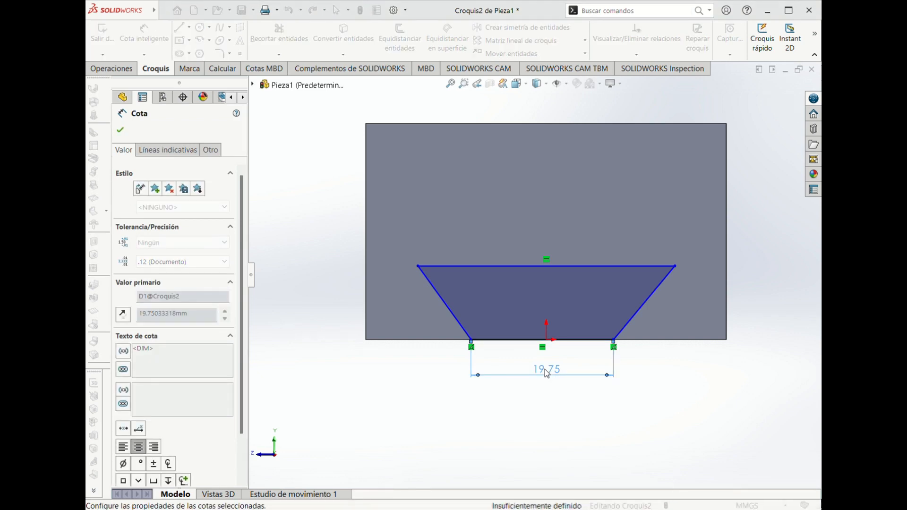
- Set the trapezoid's lower base to 16 mm and dimension the height between its two bases at 15 mm
key(Return)
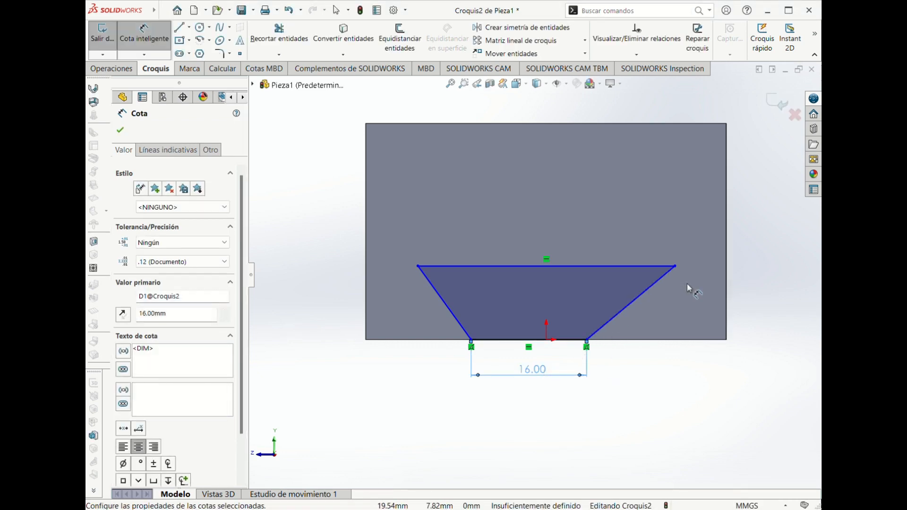
click(632, 267)
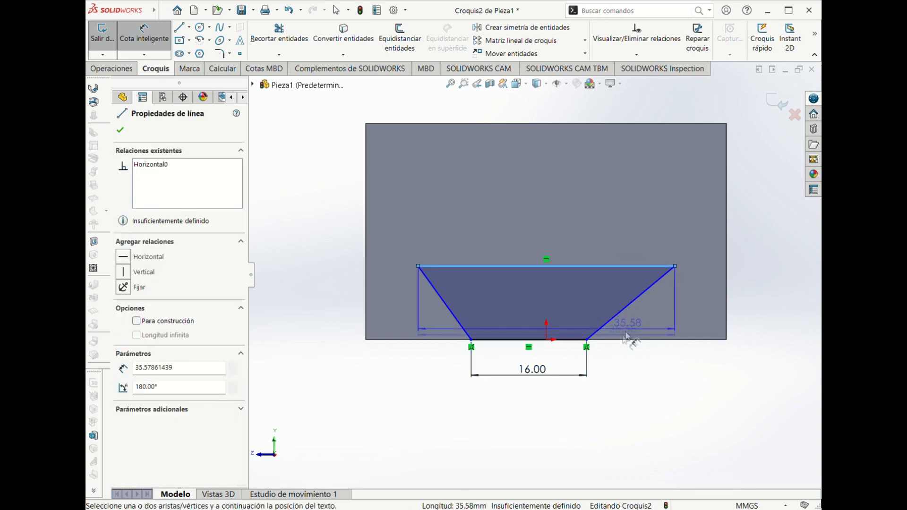
click(574, 341)
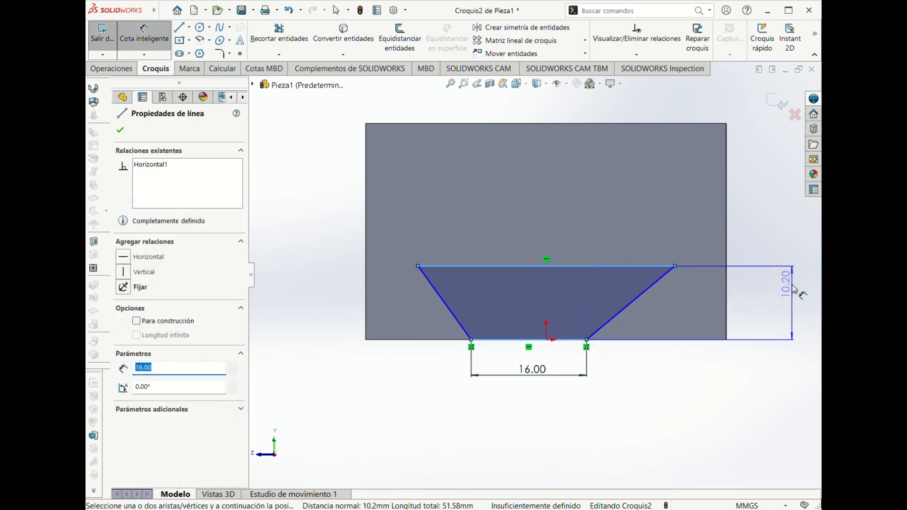
click(763, 309)
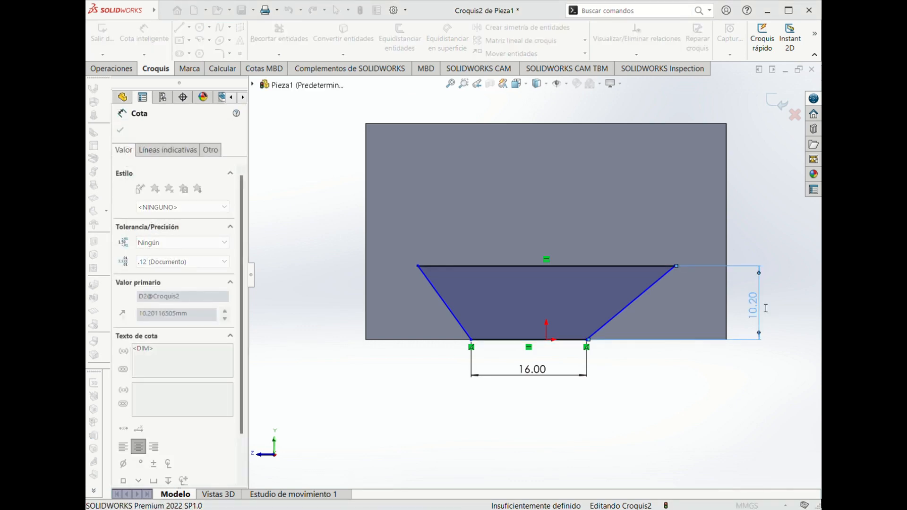
text(15)
key(Return)
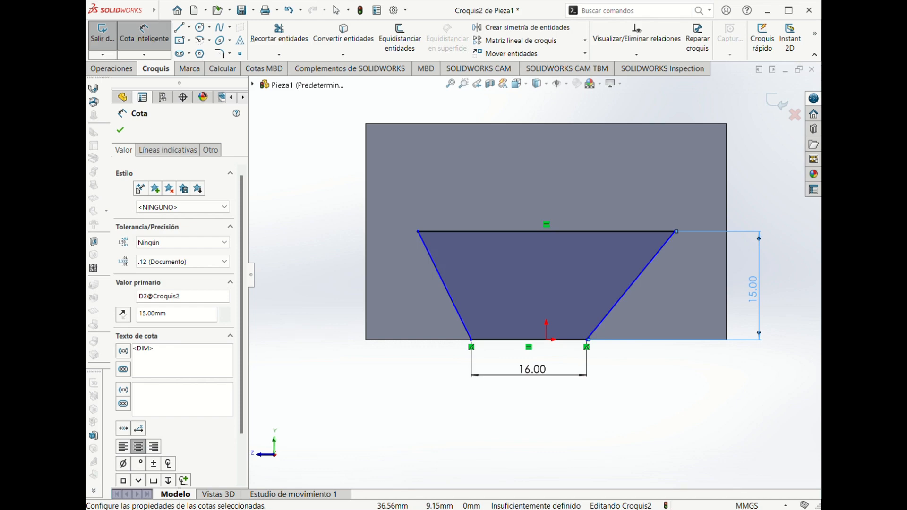
- Dimension the trapezoid's long upper base at 40 mm
click(580, 233)
click(533, 276)
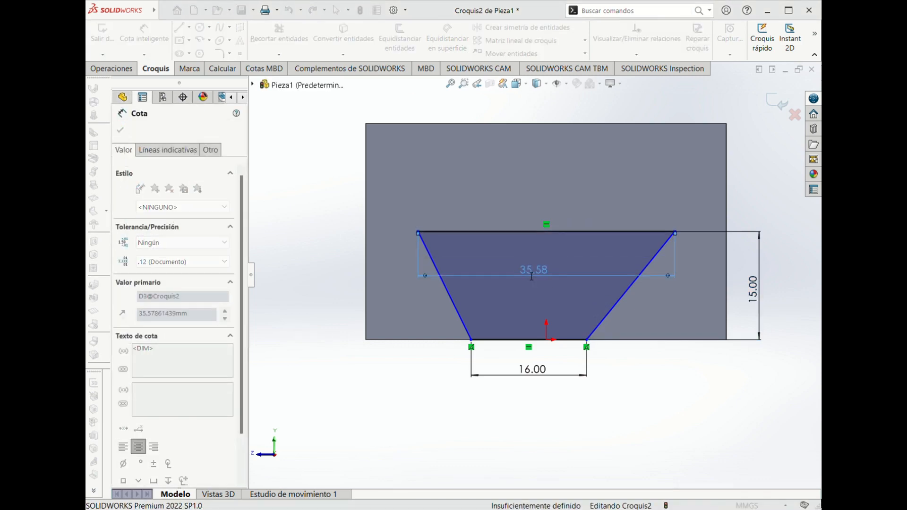
text(40)
key(Return)
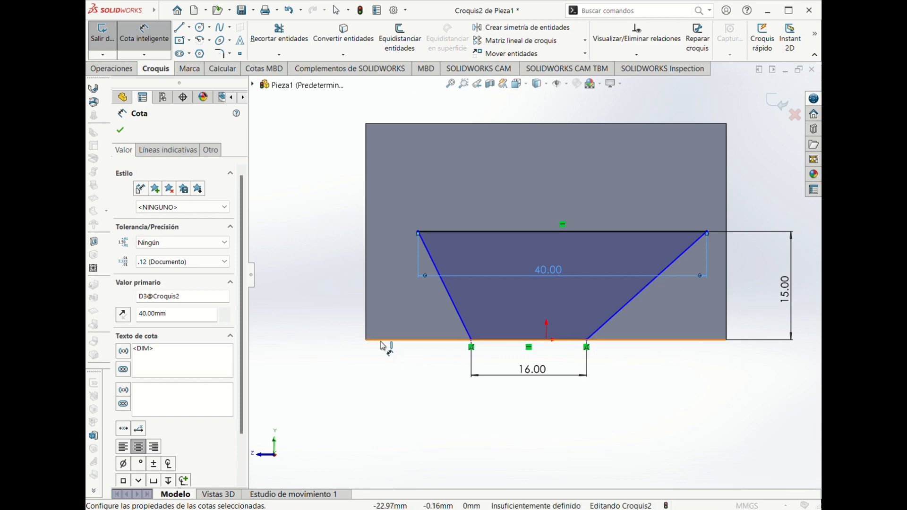
- Try to dimension the trapezoid's nearest lower corner 9 mm from the block face's vertical edge
click(367, 335)
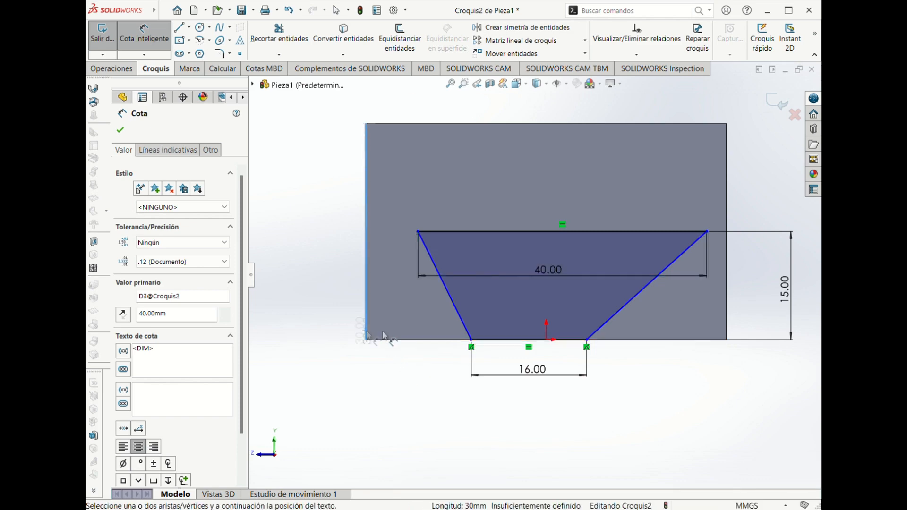
click(471, 341)
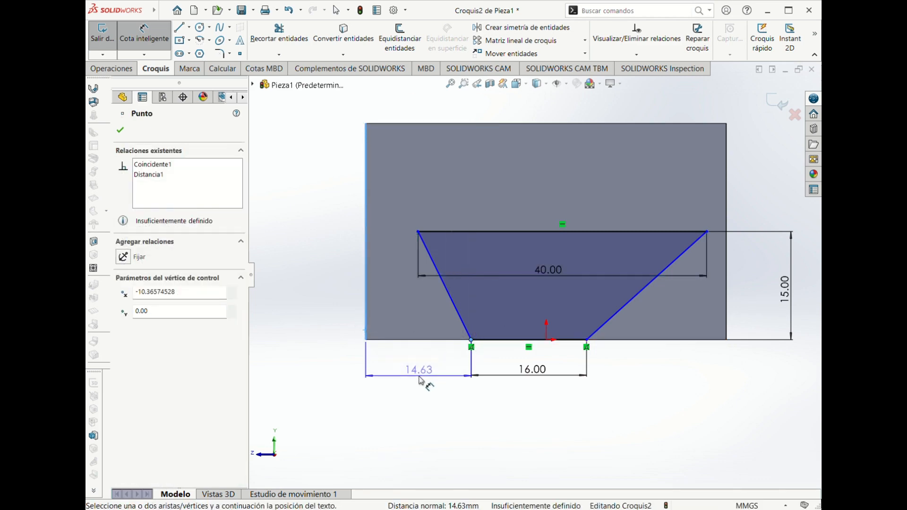
click(422, 381)
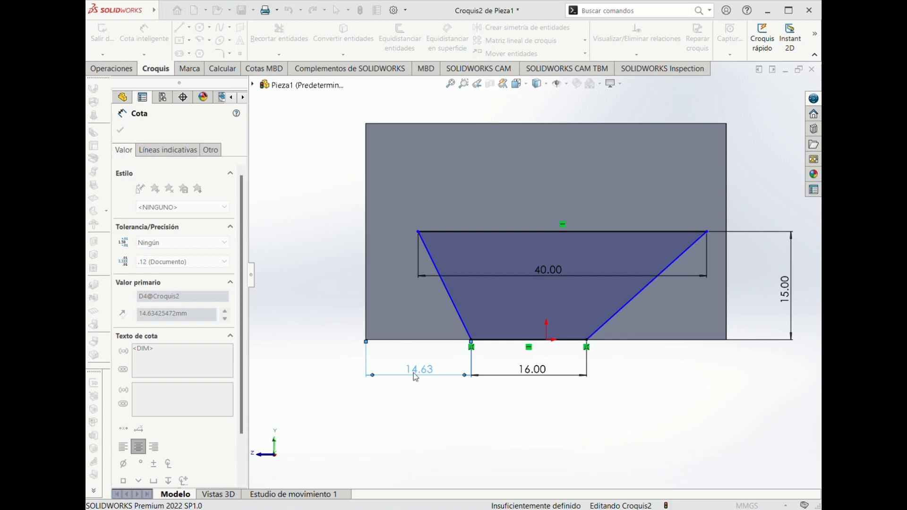
text(9)
key(Return)
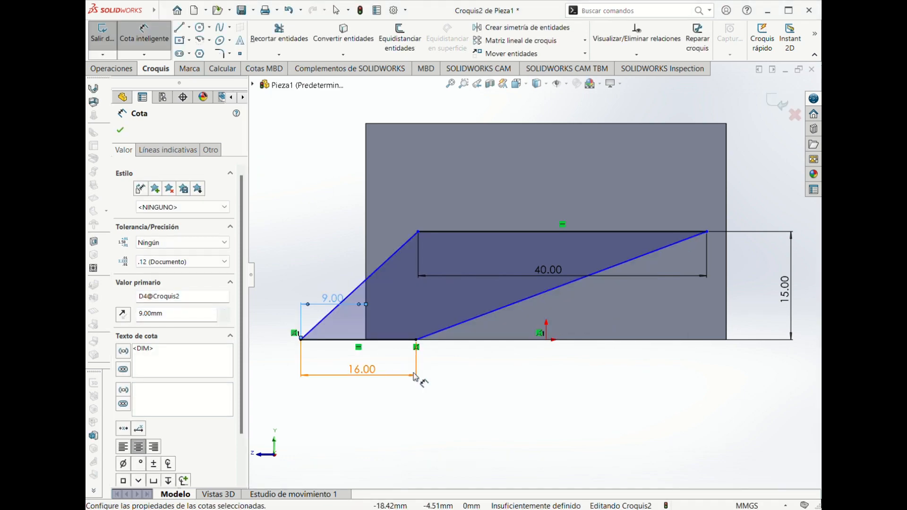
- Undo the 9 mm corner offset dimension and the last value change of the upper base
key(Escape)
key(ctrl+z)
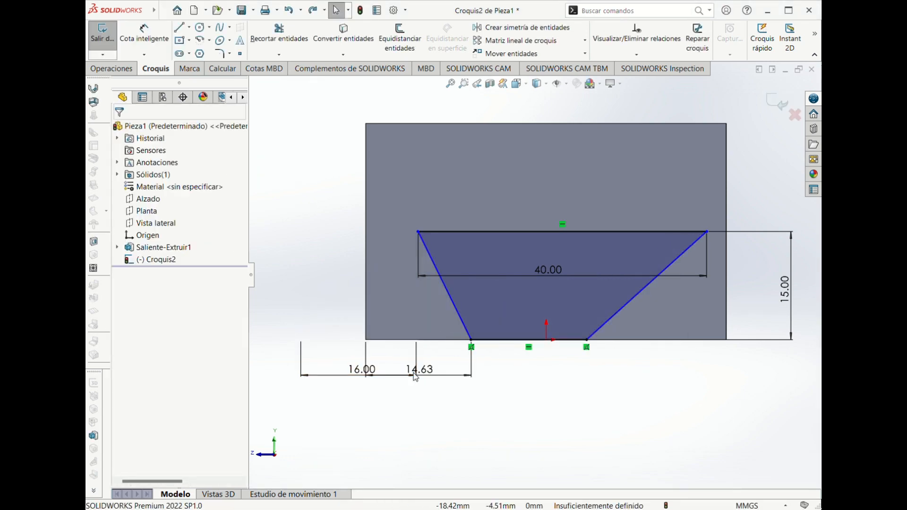
key(ctrl+z)
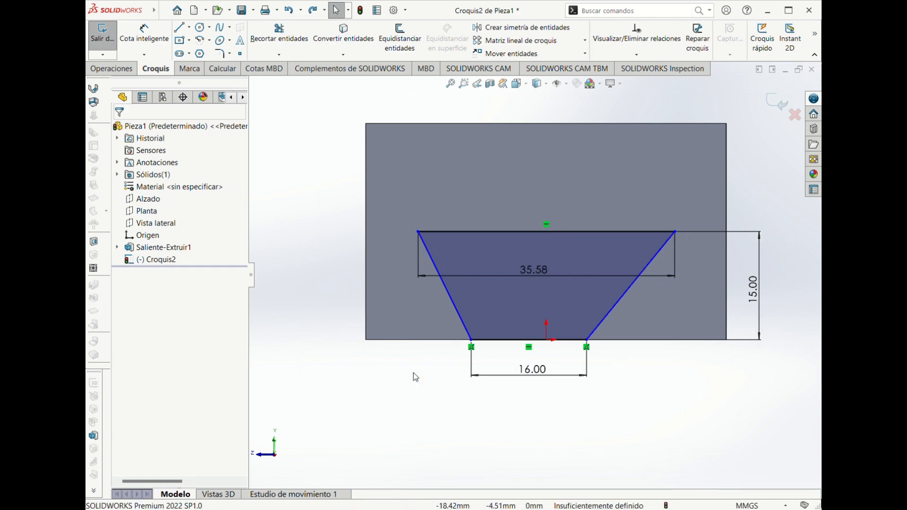
- Set the existing dimension of the trapezoid's upper base to 40 mm
double_click(529, 271)
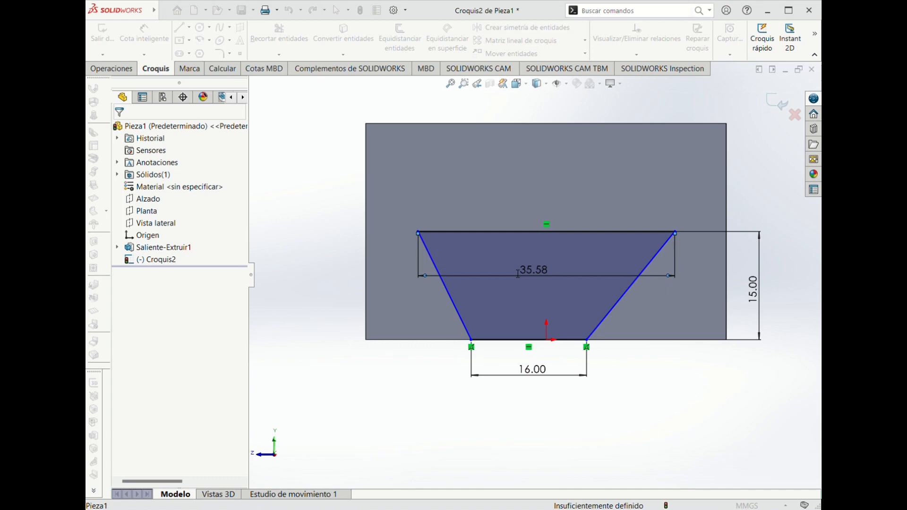
click(516, 273)
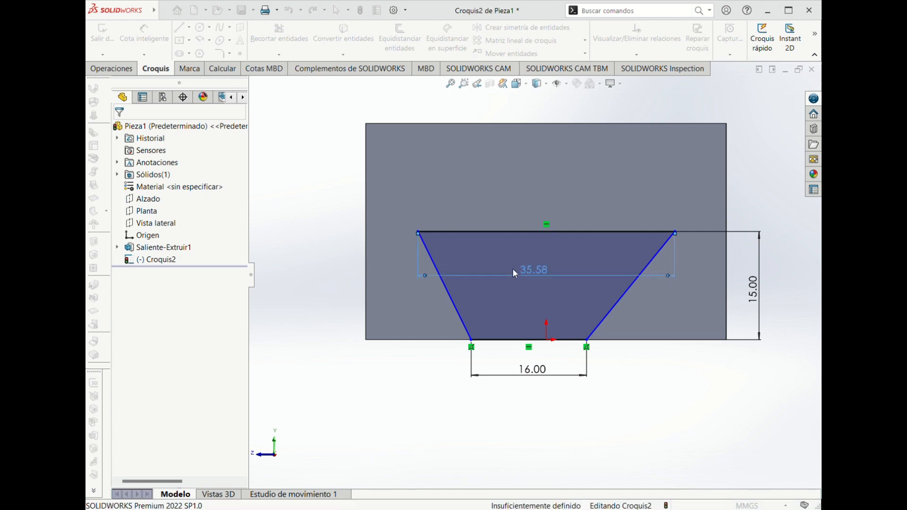
text(40)
key(Return)
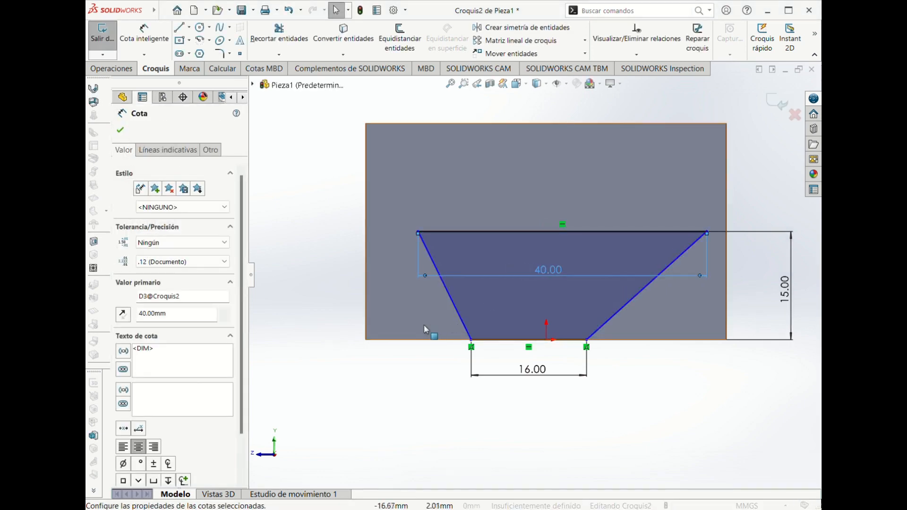
click(144, 32)
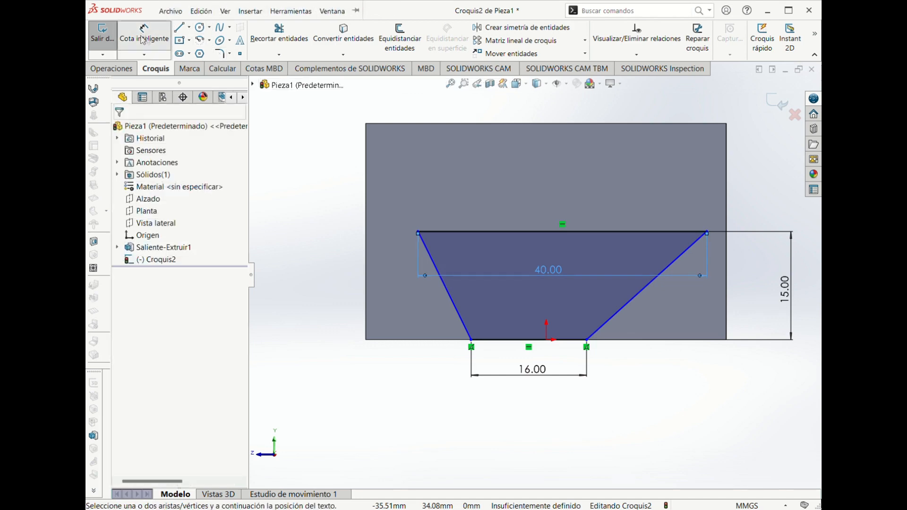
click(367, 303)
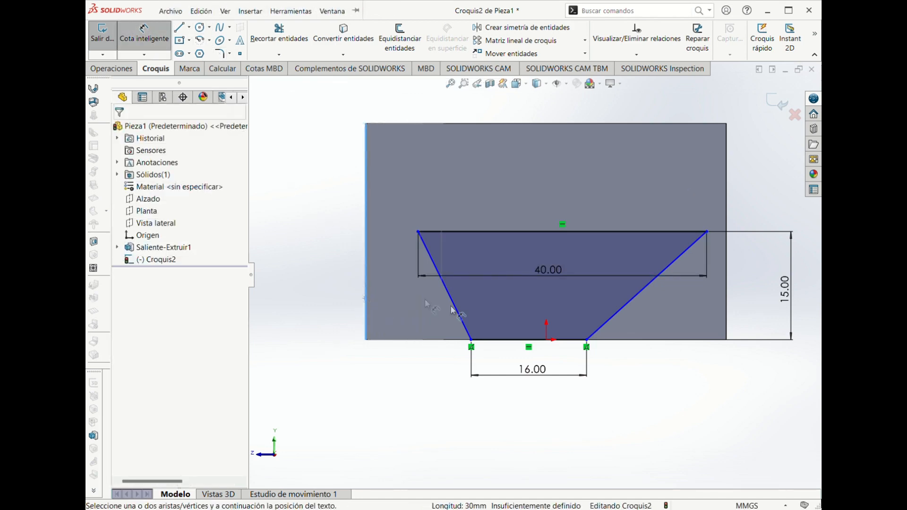
click(472, 342)
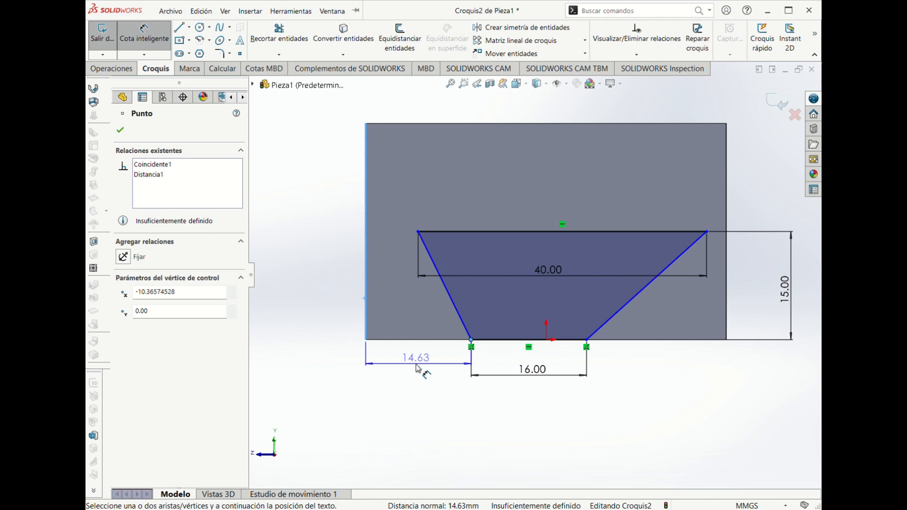
key(Escape)
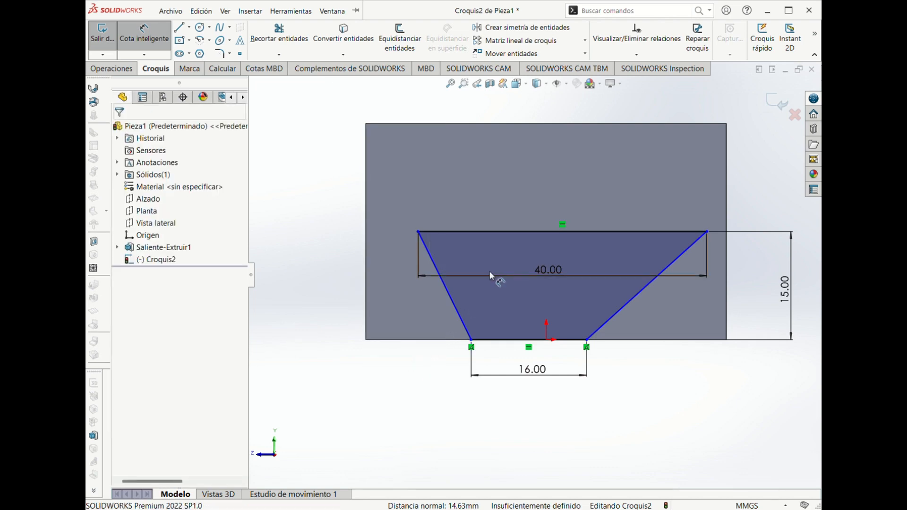
key(Escape)
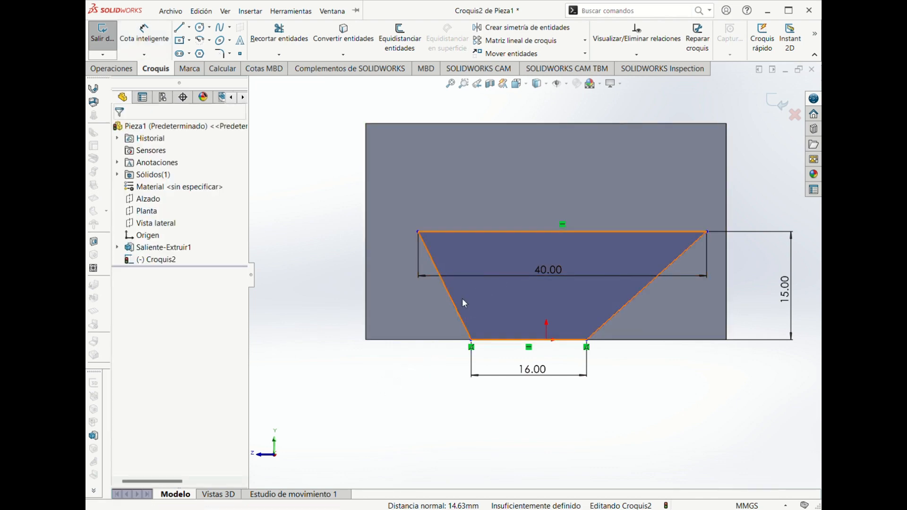
- Add an Equal relation between the trapezoid's two slanted sides
click(460, 320)
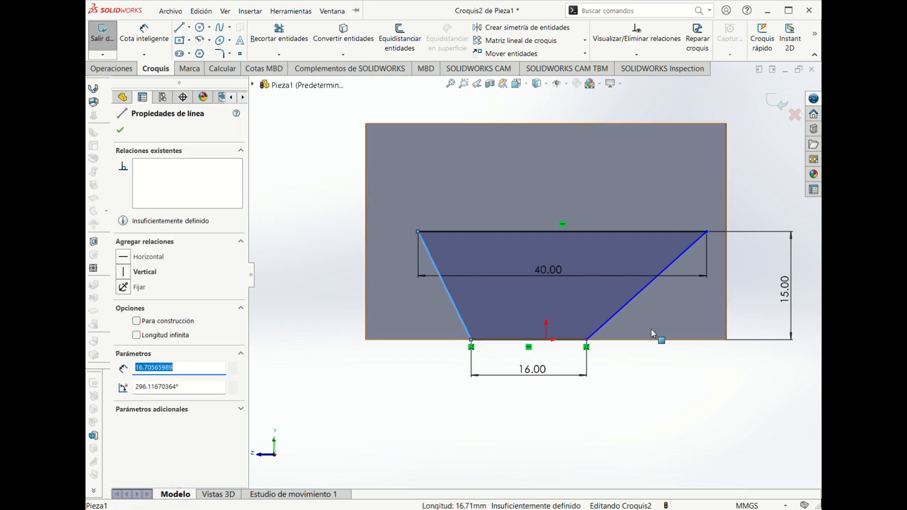
ctrl+click(623, 310)
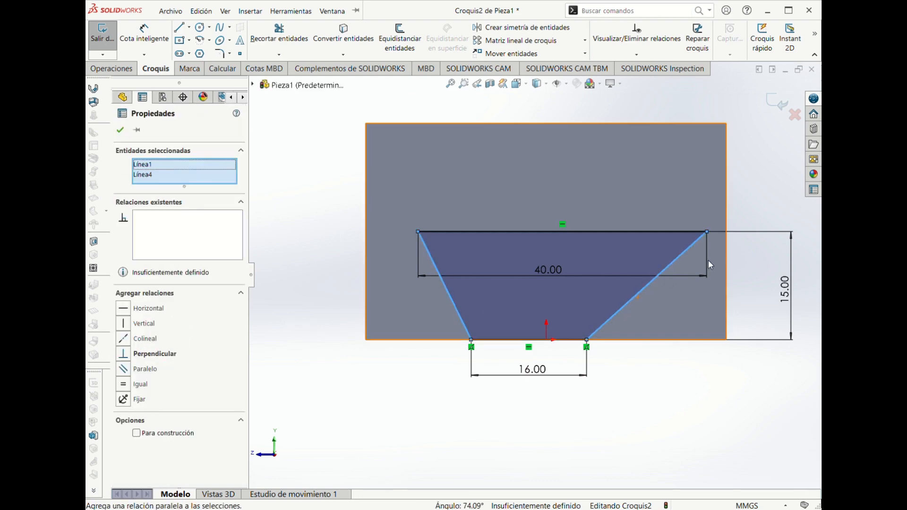
click(721, 262)
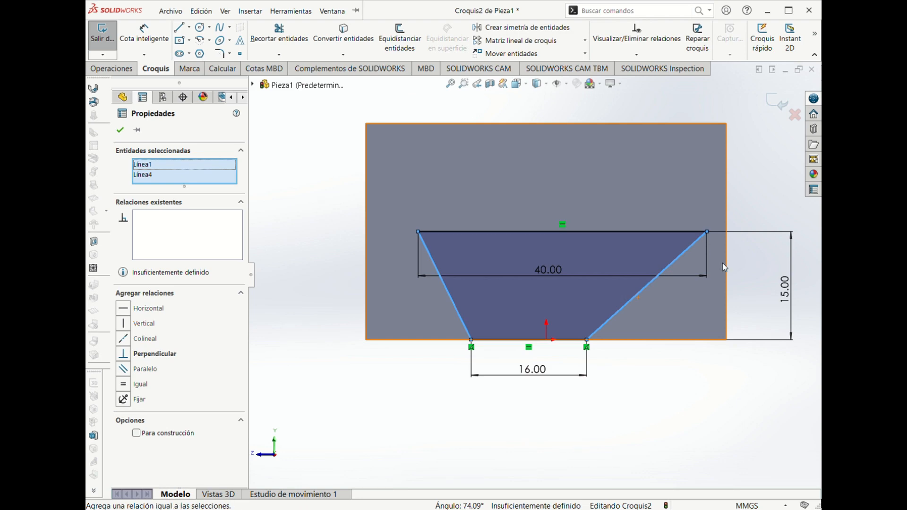
click(560, 389)
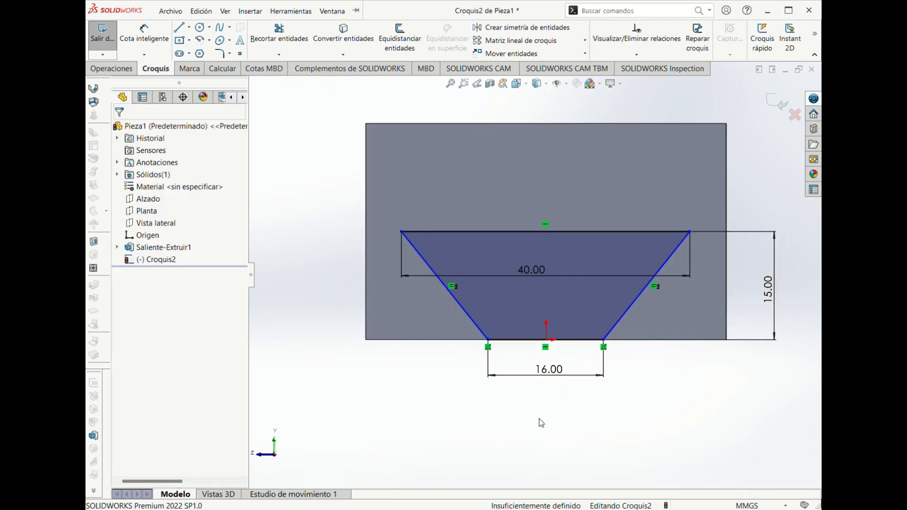
- Add a Vertical relation between the midpoint of the trapezoid's upper base and the origin
click(554, 233)
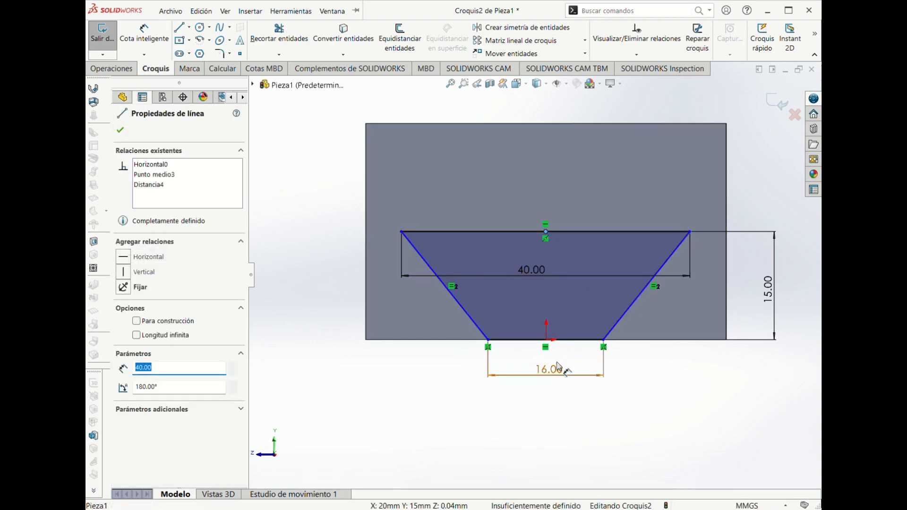
click(548, 343)
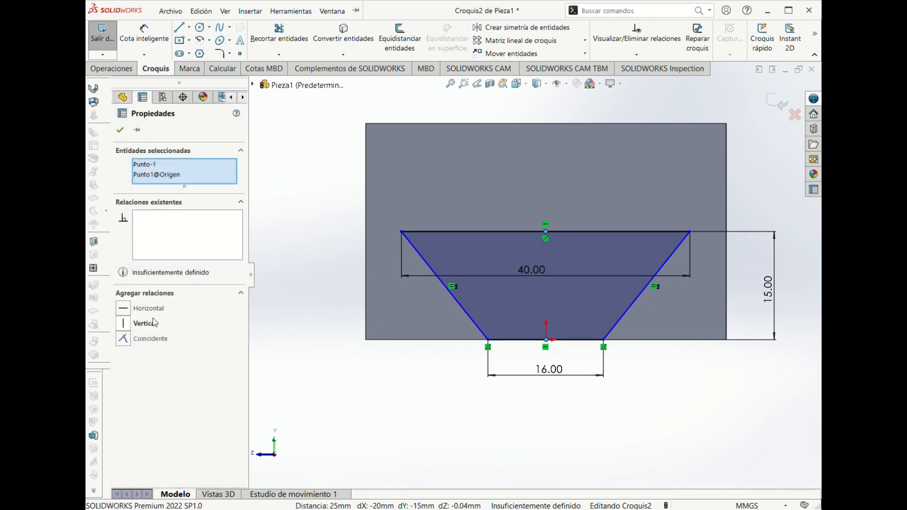
click(122, 327)
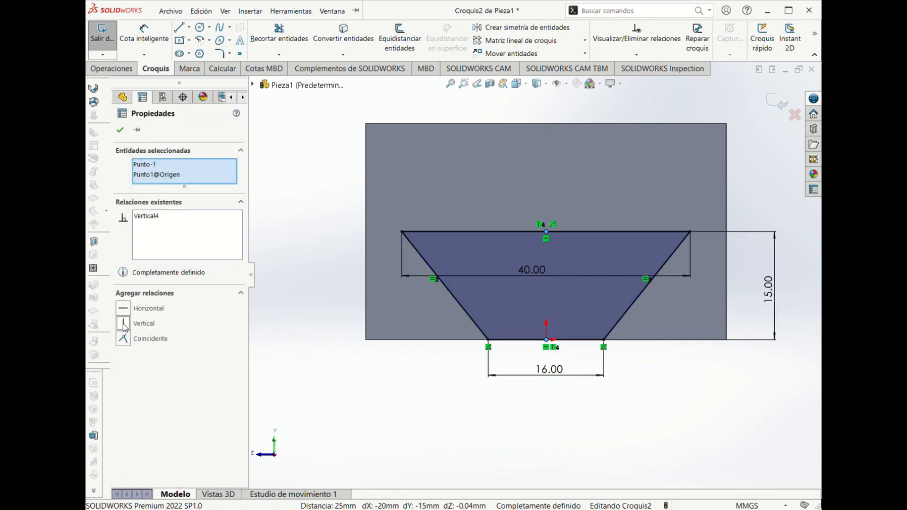
click(431, 367)
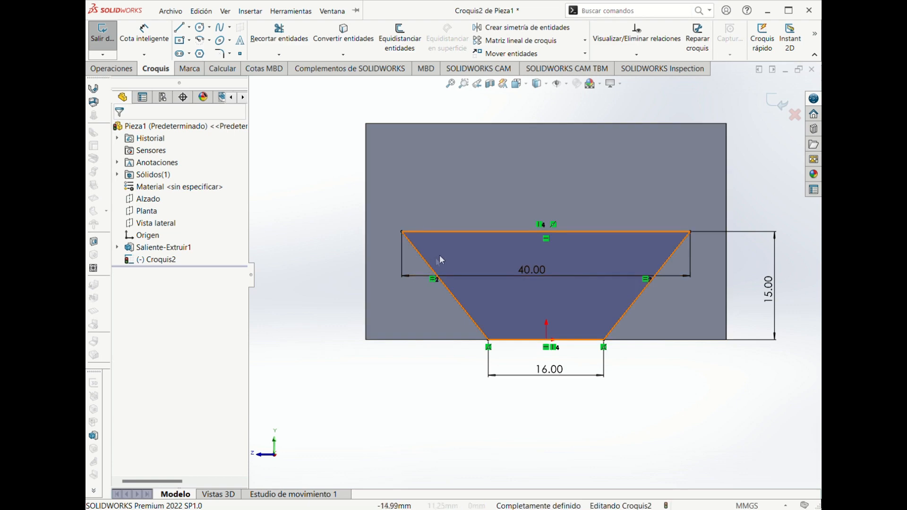
- Check with temporary dimensions the distance from each lower corner of the trapezoid to the face's adjacent vertical edge
click(144, 34)
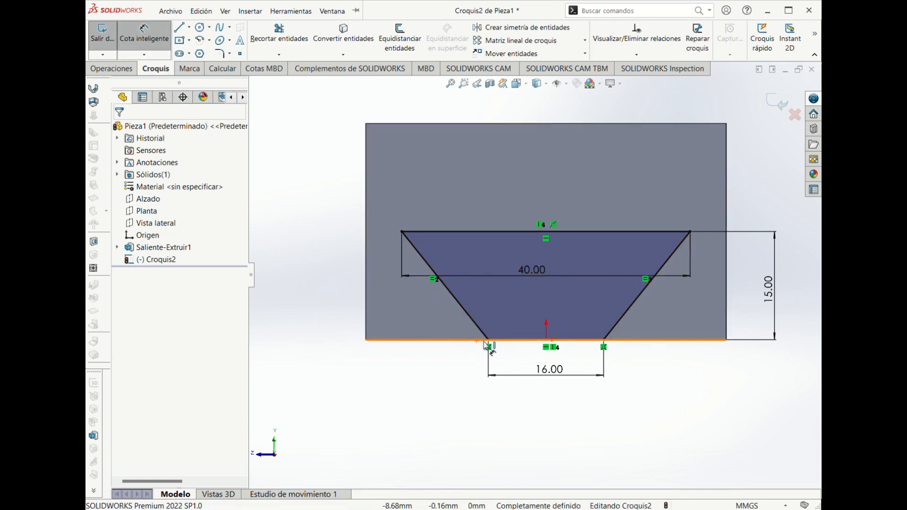
click(489, 340)
click(366, 318)
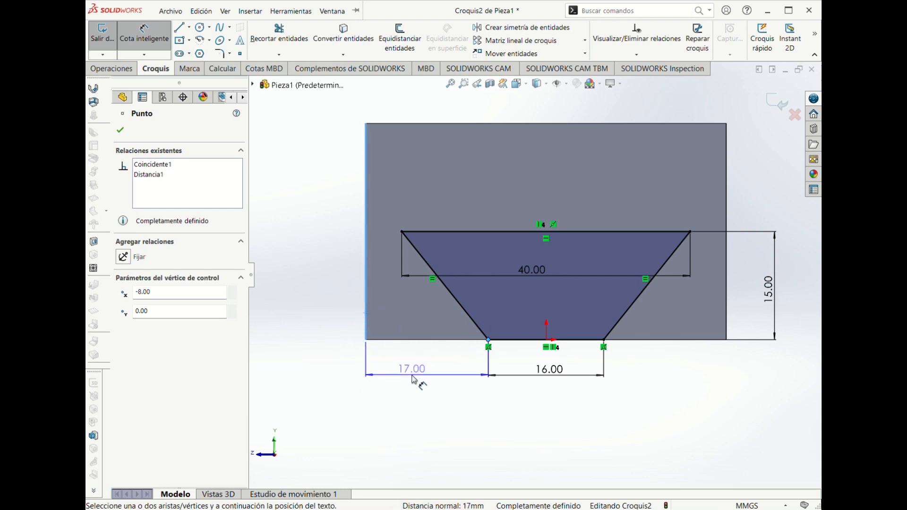
key(Escape)
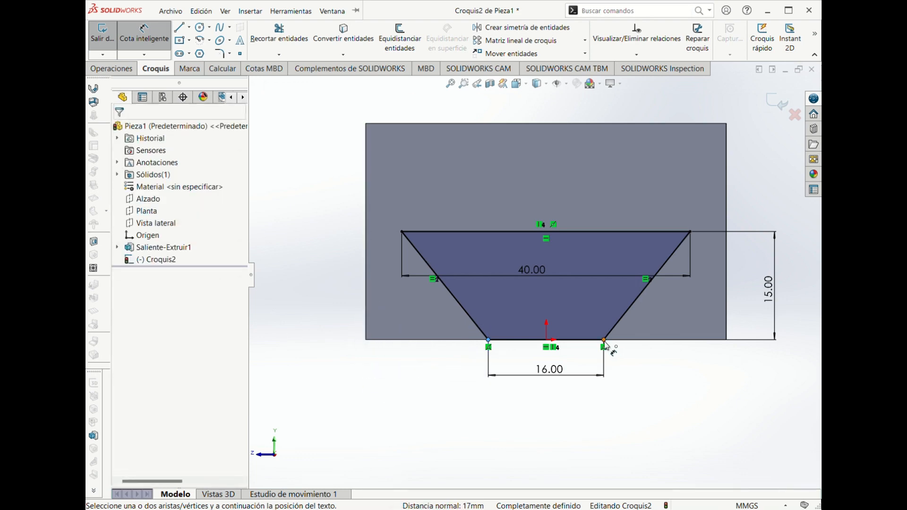
click(605, 341)
click(728, 340)
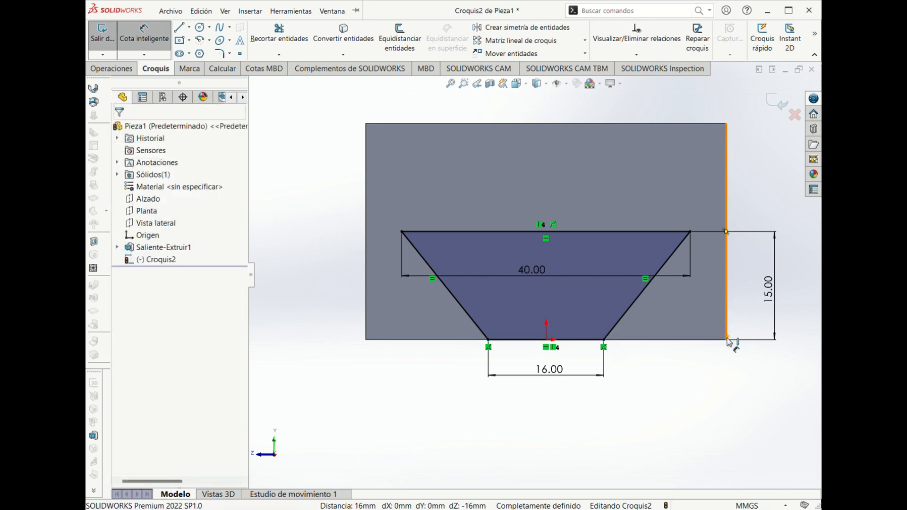
click(605, 341)
click(636, 381)
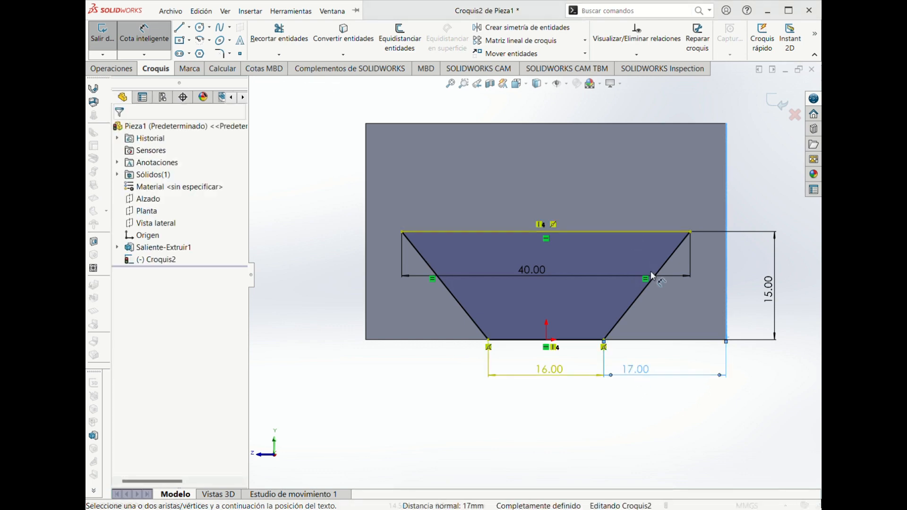
key(Escape)
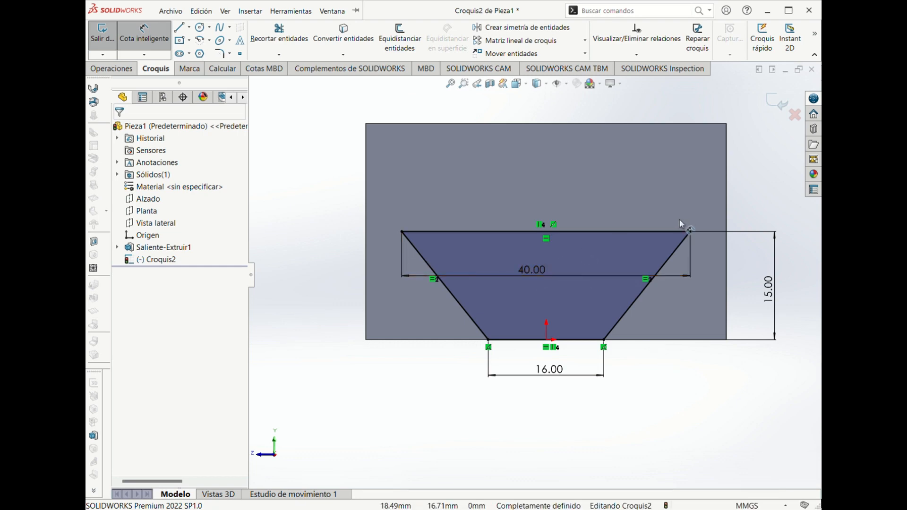
- Cut-extrude the trapezoidal profile through the whole block with the Por todo end condition
key(ctrl+7)
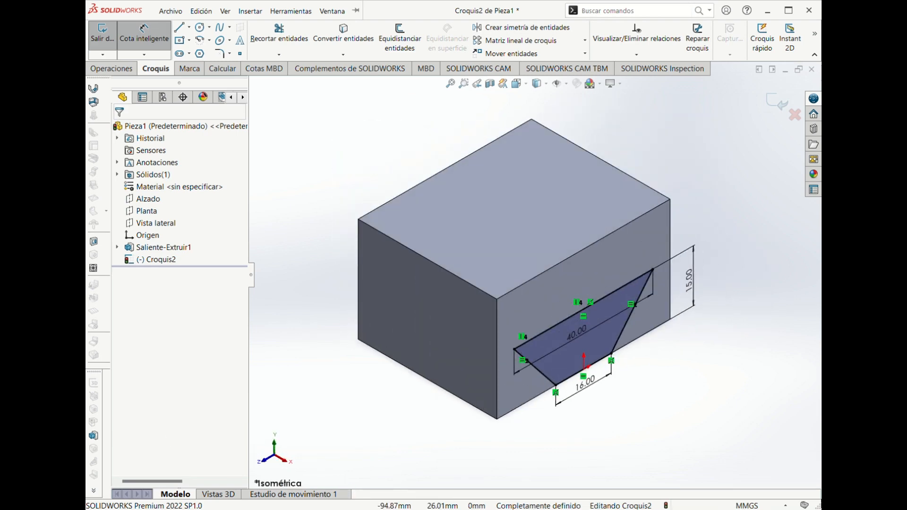
click(111, 69)
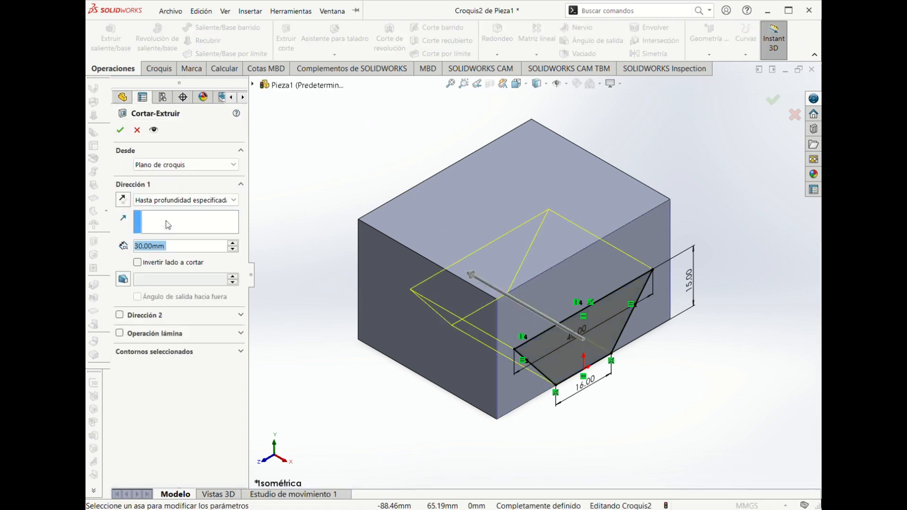
click(224, 197)
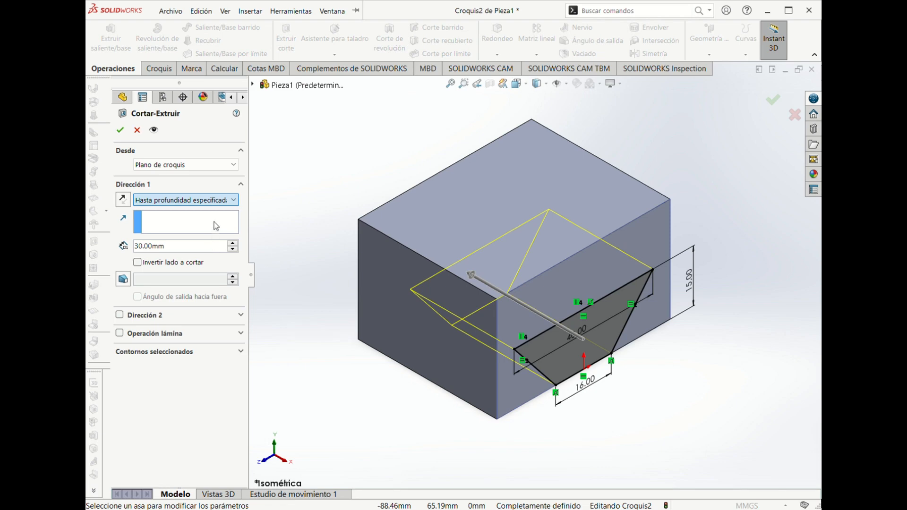
key(Down)
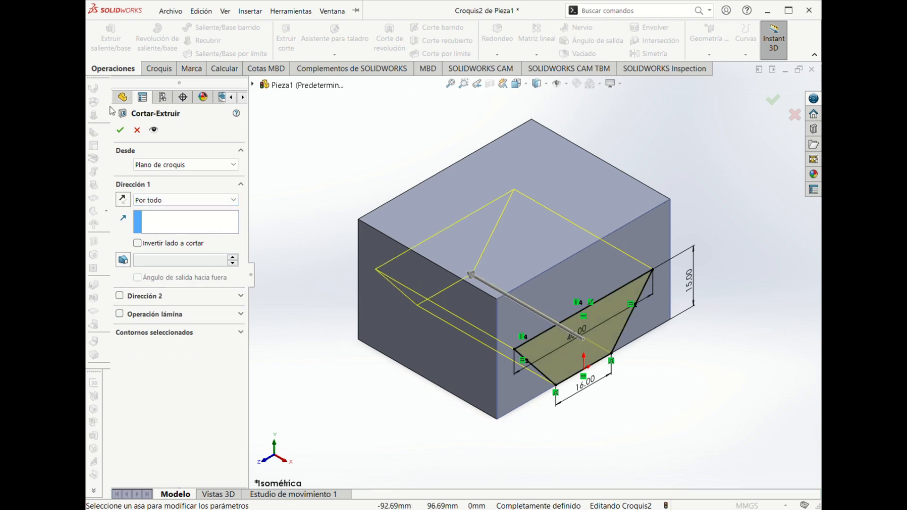
click(117, 134)
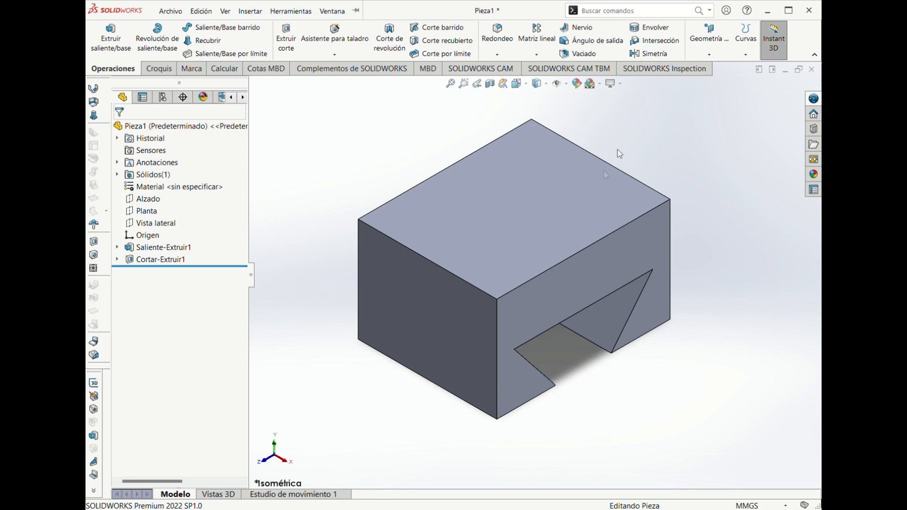
- Open a new sketch on the block's top face with the Line tool
click(597, 192)
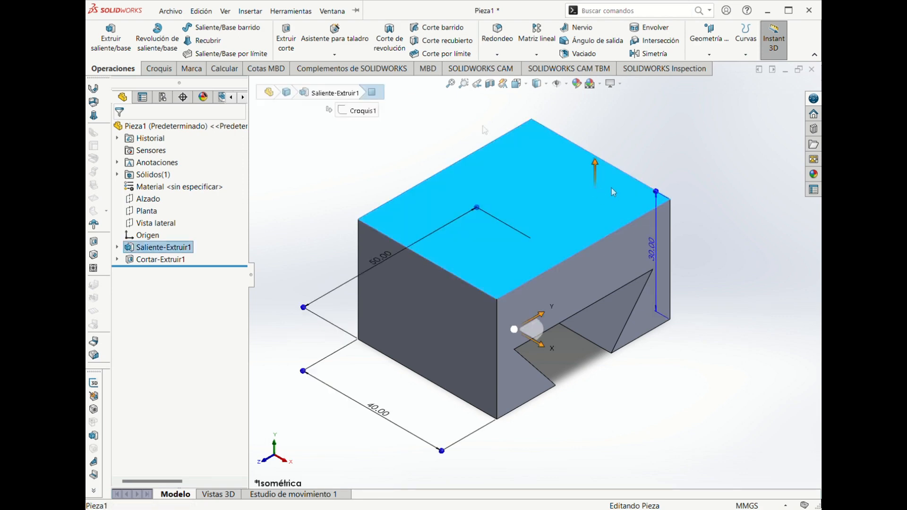
click(152, 68)
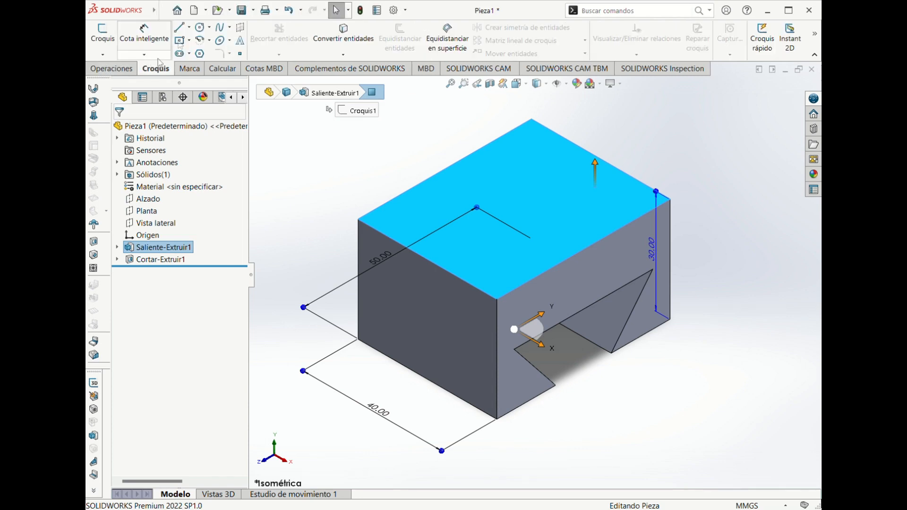
click(179, 29)
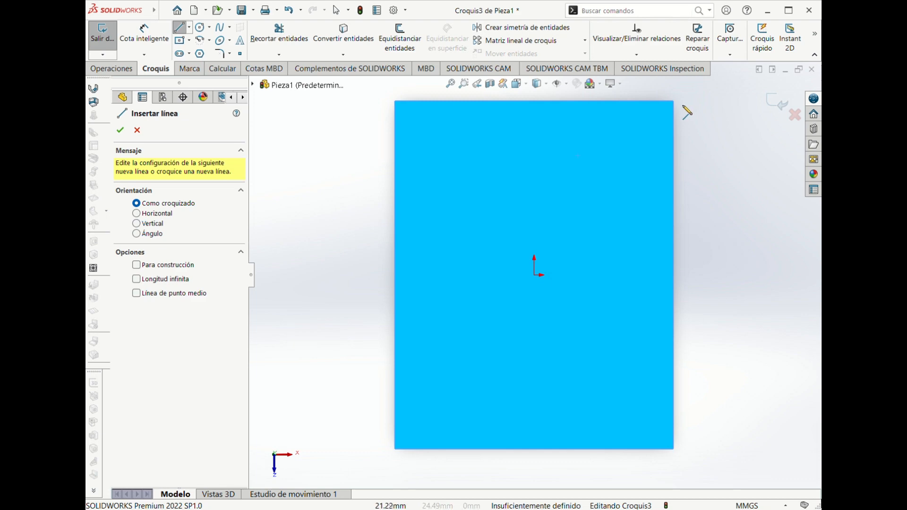
click(675, 101)
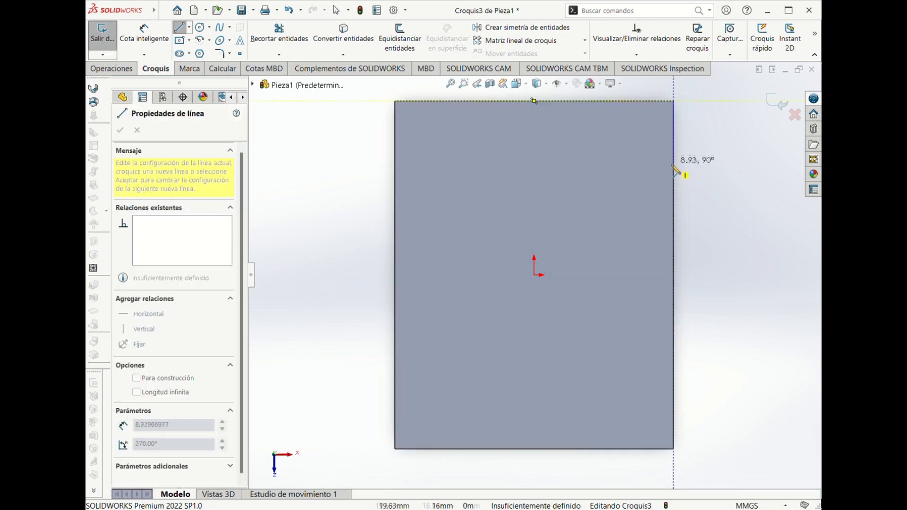
click(672, 174)
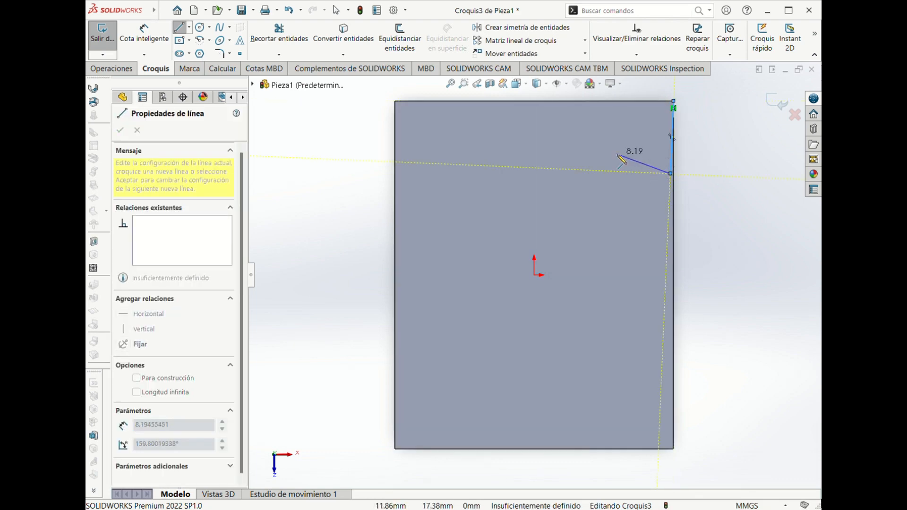
key(Escape)
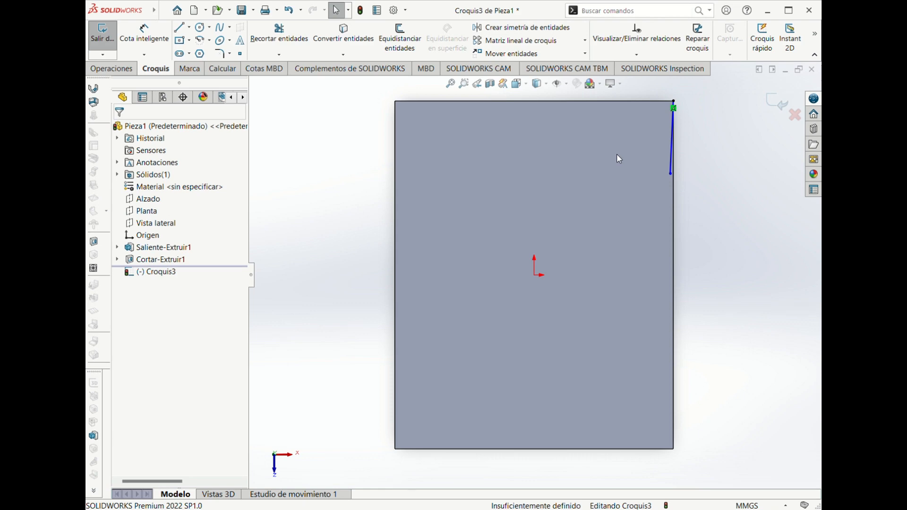
scroll(617, 154, up, 1)
key(ctrl+z)
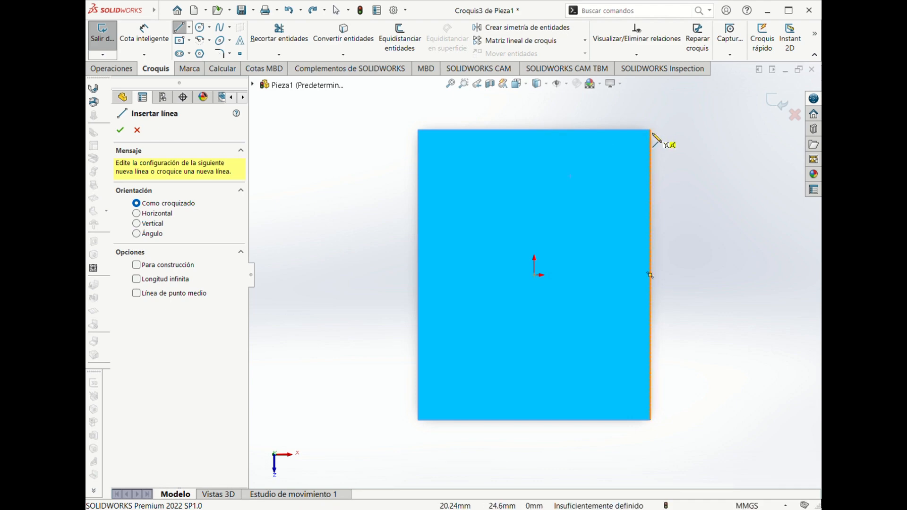
- Draw a closed right triangle in the top face's rear corner above the slotted side, with legs about 12.6 mm and 10.1 mm along the edges
click(652, 132)
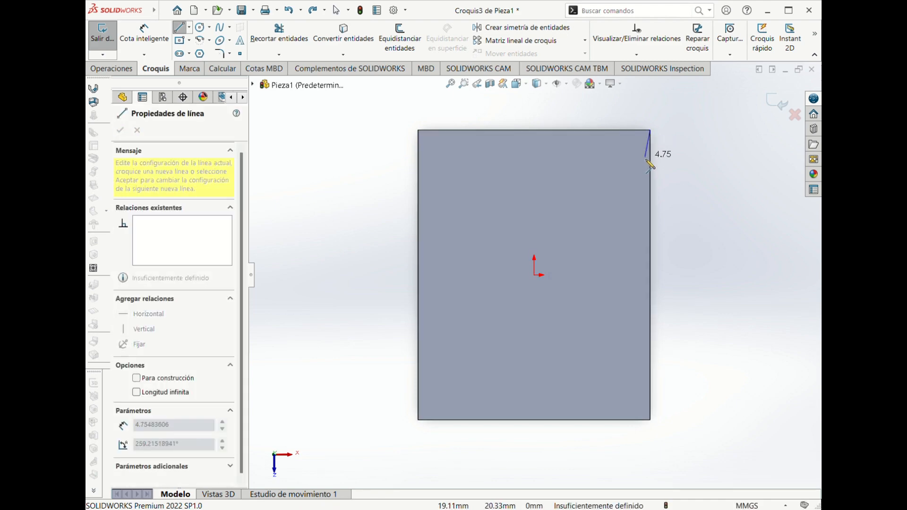
click(651, 188)
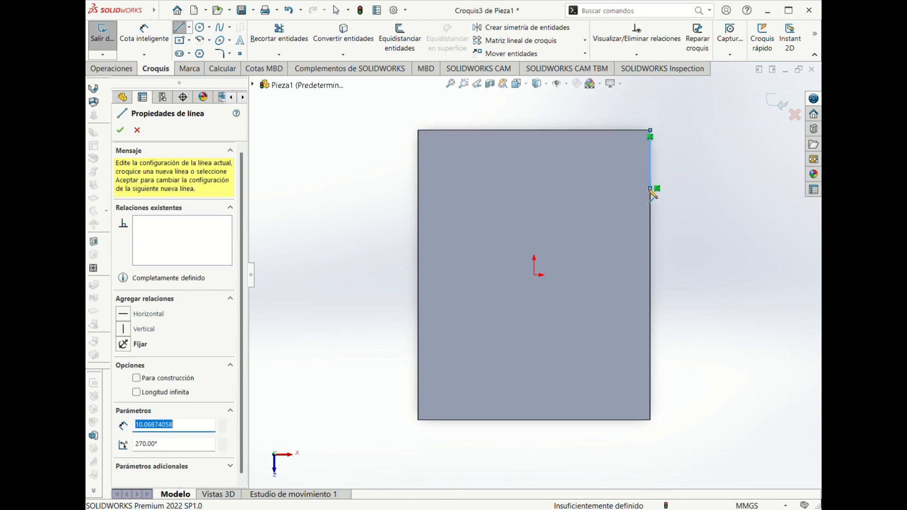
click(577, 130)
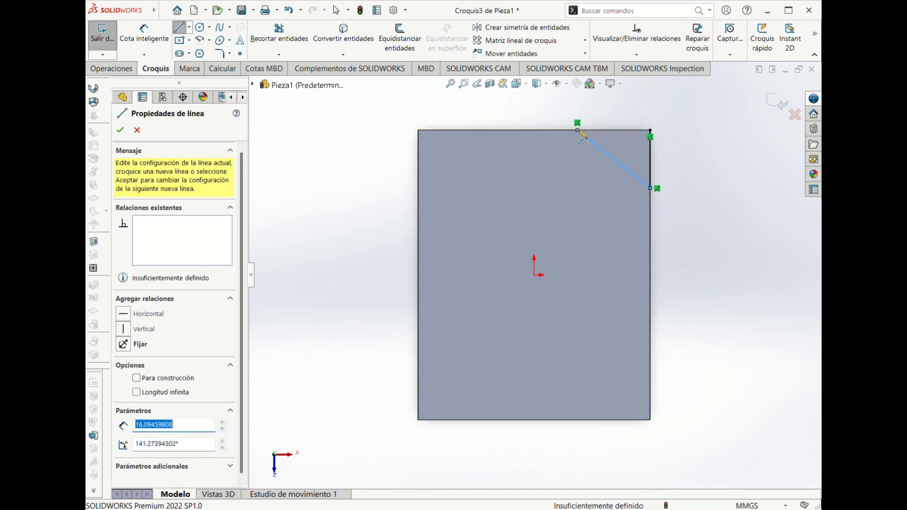
click(651, 131)
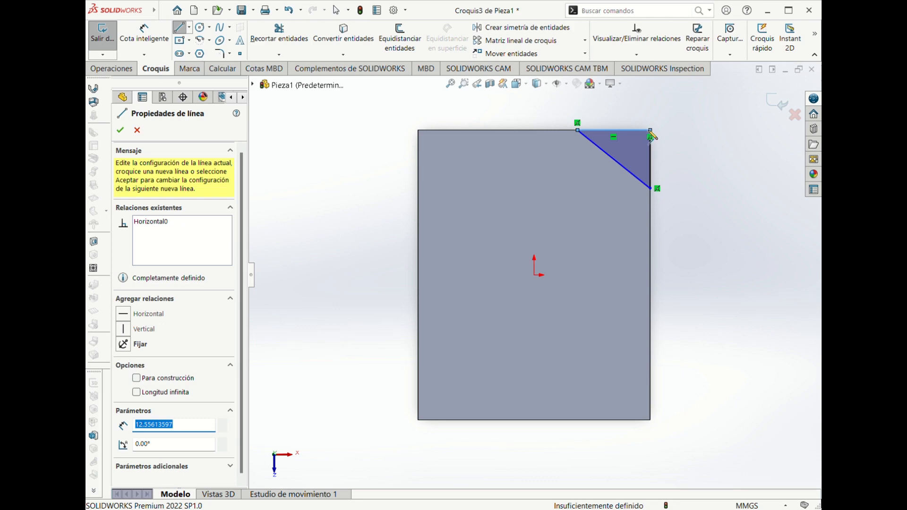
scroll(644, 151, down, 2)
key(Escape)
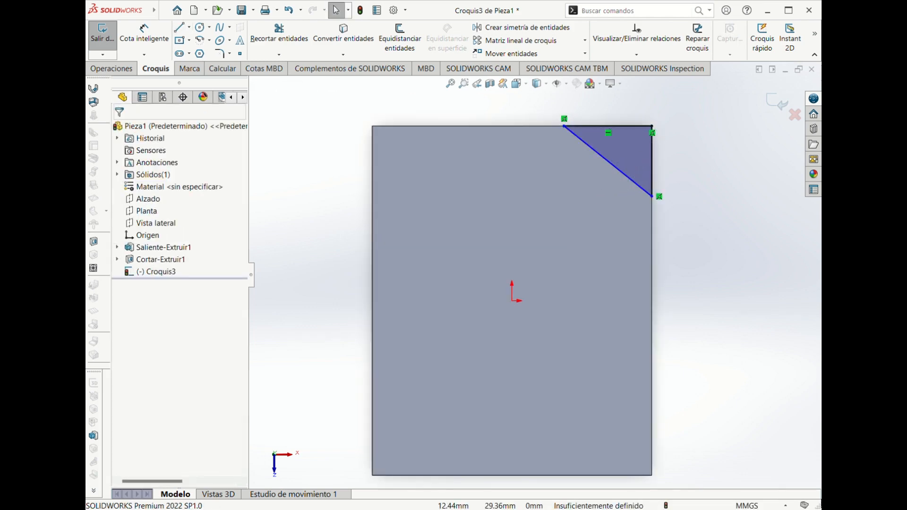
- Dimension the triangle's leg along the face's 40 mm edge to 21 mm
click(144, 34)
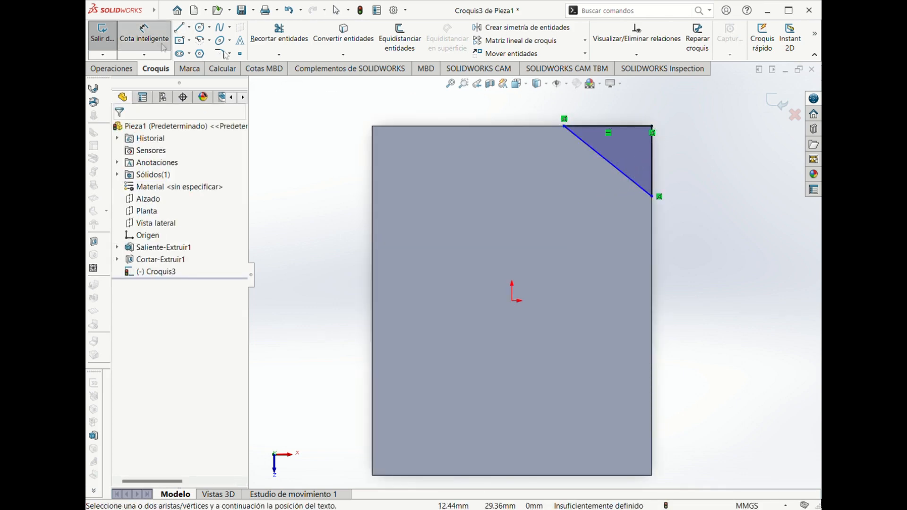
click(623, 126)
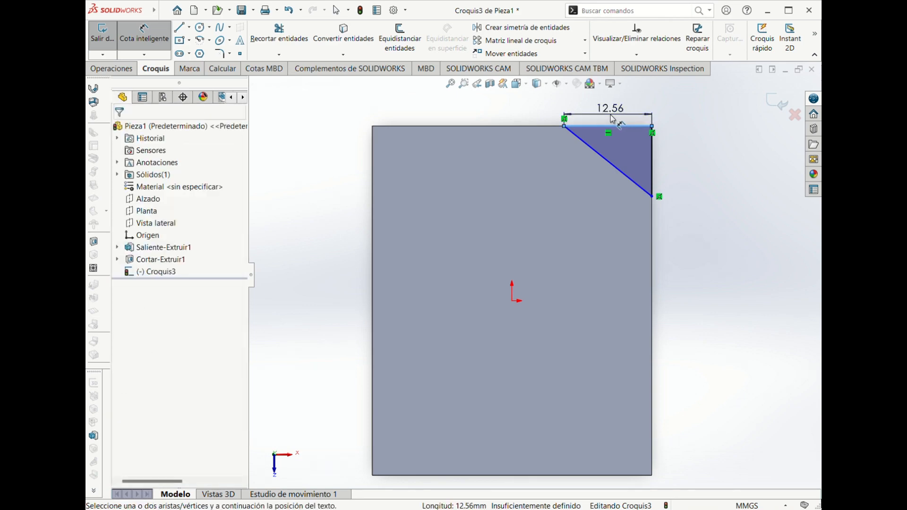
click(614, 117)
text(21)
key(Return)
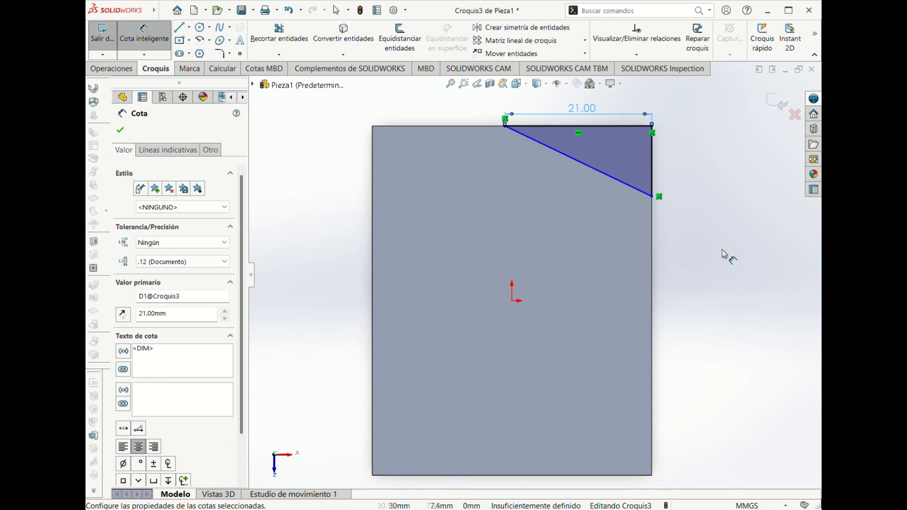
- Dimension the triangle's leg along the face's 50 mm edge to 26 mm
click(654, 186)
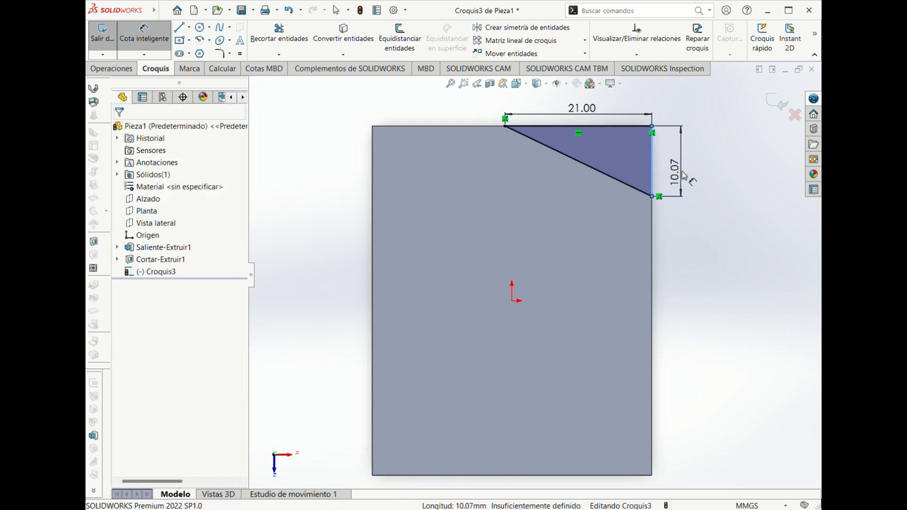
click(684, 175)
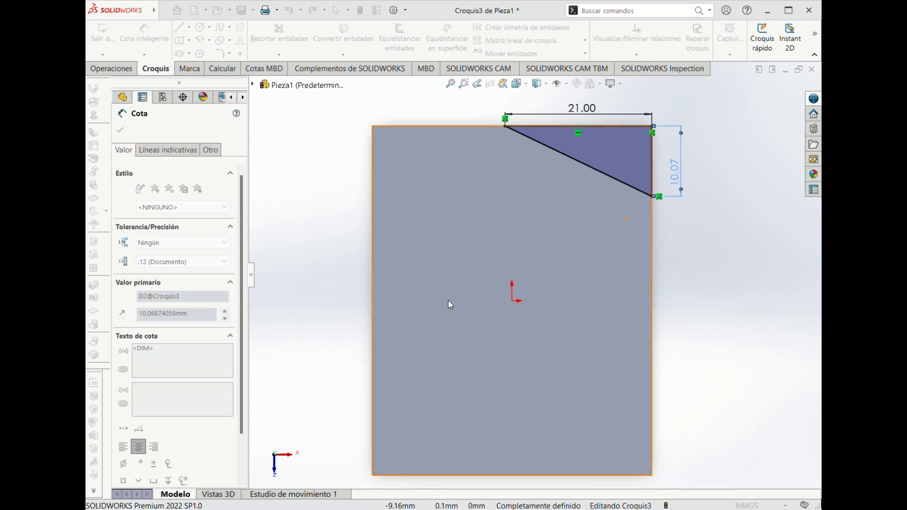
text(26)
key(Return)
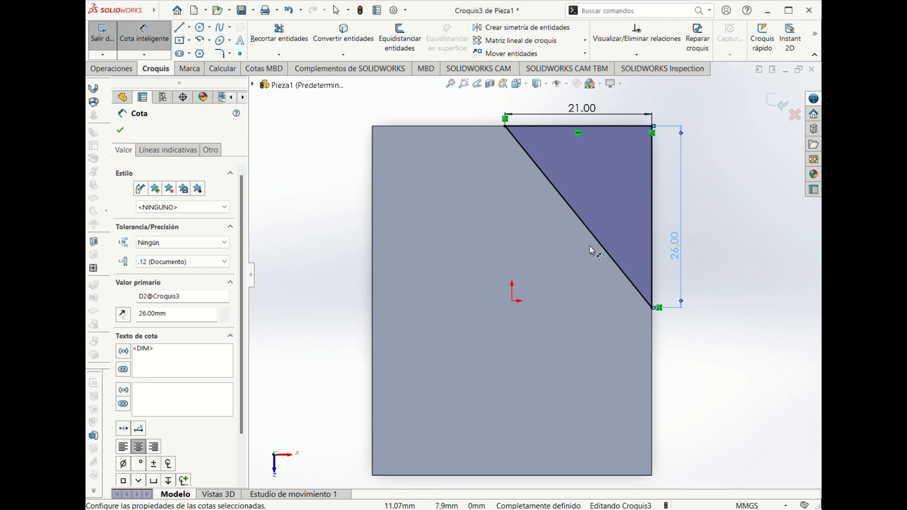
click(183, 30)
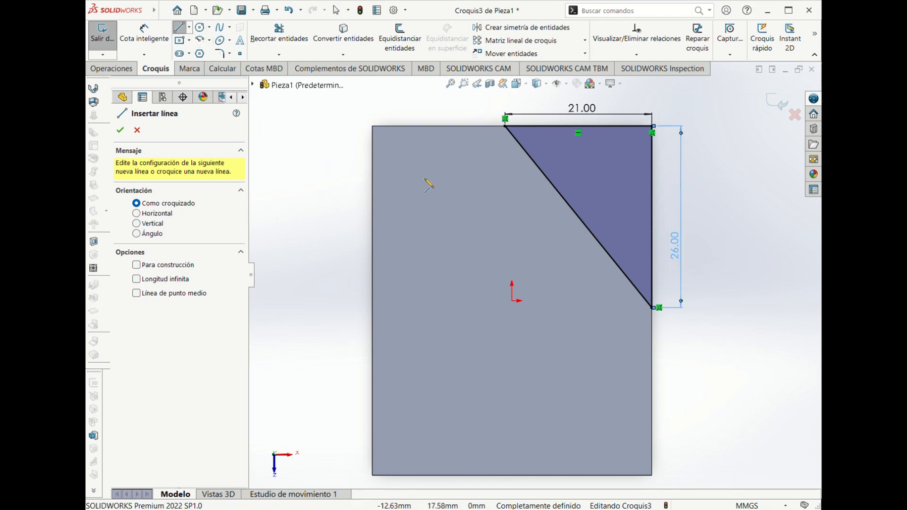
click(505, 126)
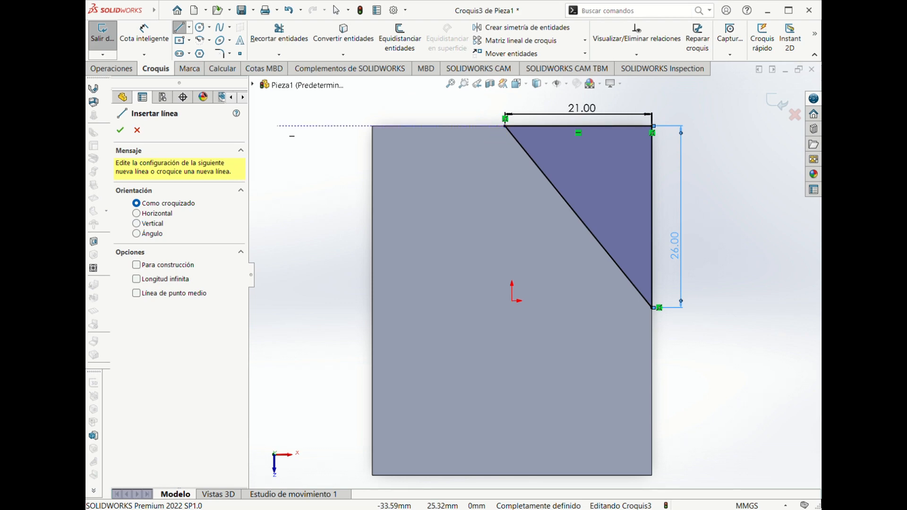
key(ctrl+7)
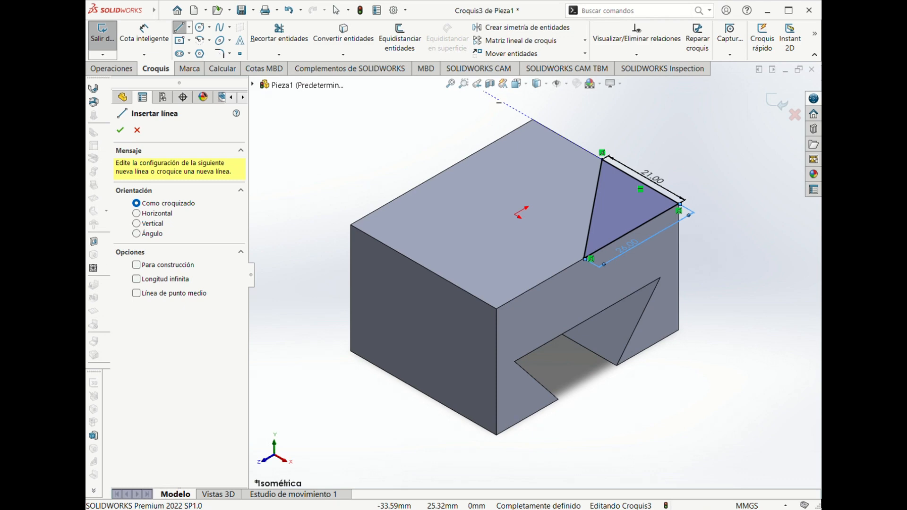
click(182, 31)
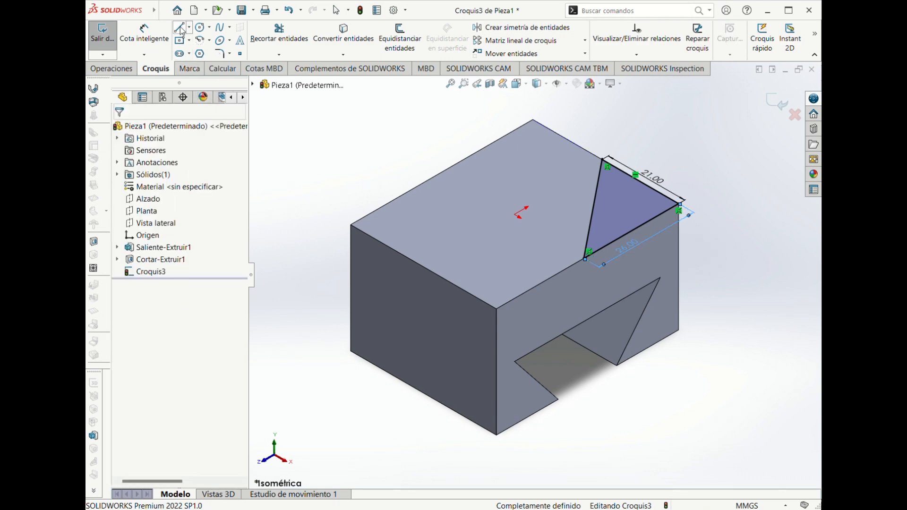
- Cut-extrude the corner triangle downward to a specified depth of 5 mm
click(111, 69)
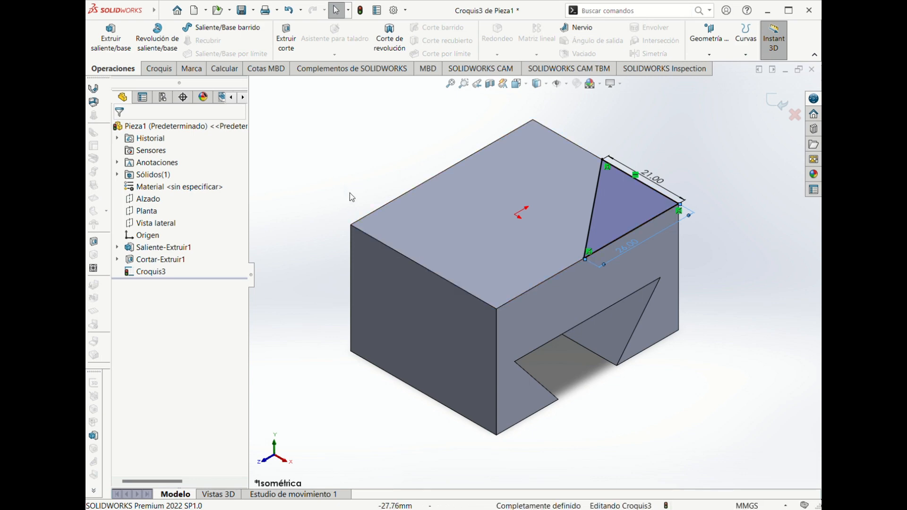
click(286, 38)
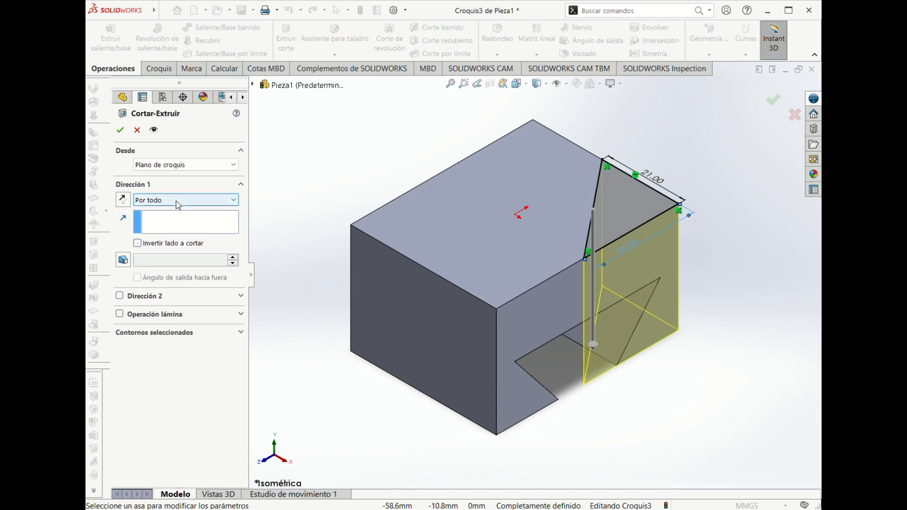
click(185, 214)
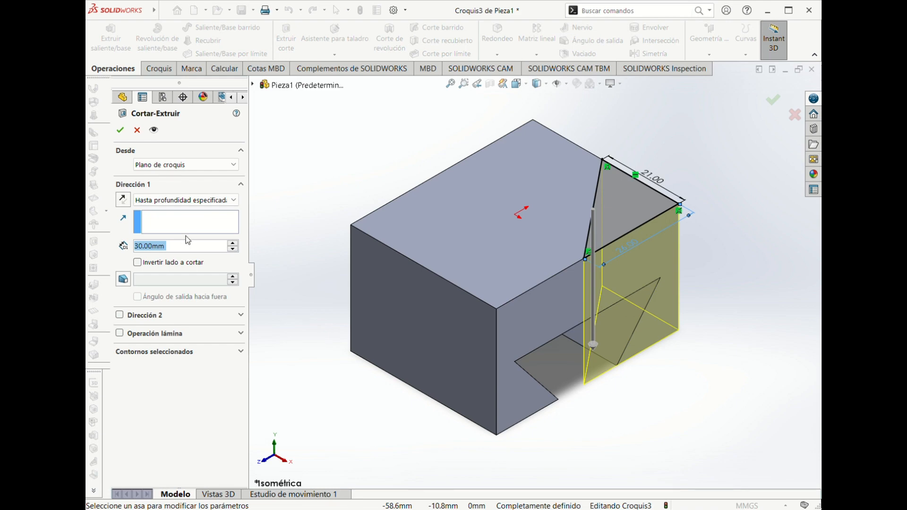
text(5)
key(Return)
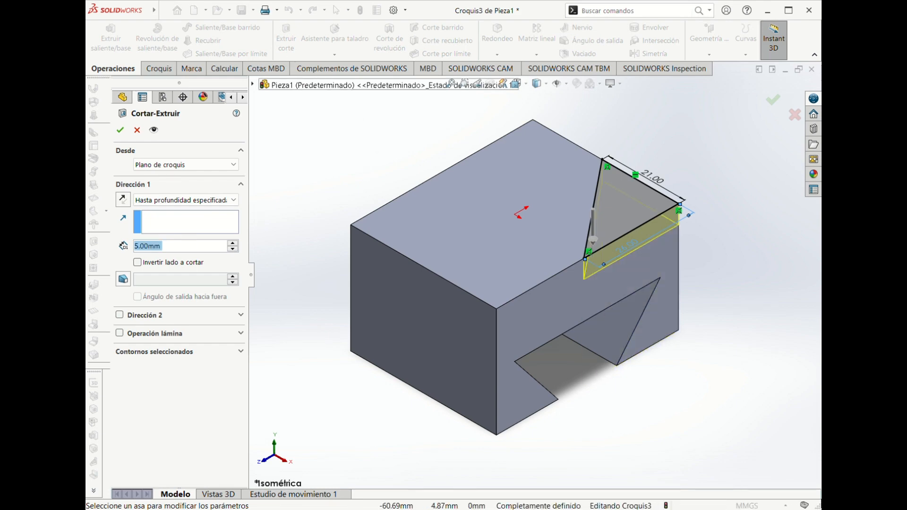
click(119, 131)
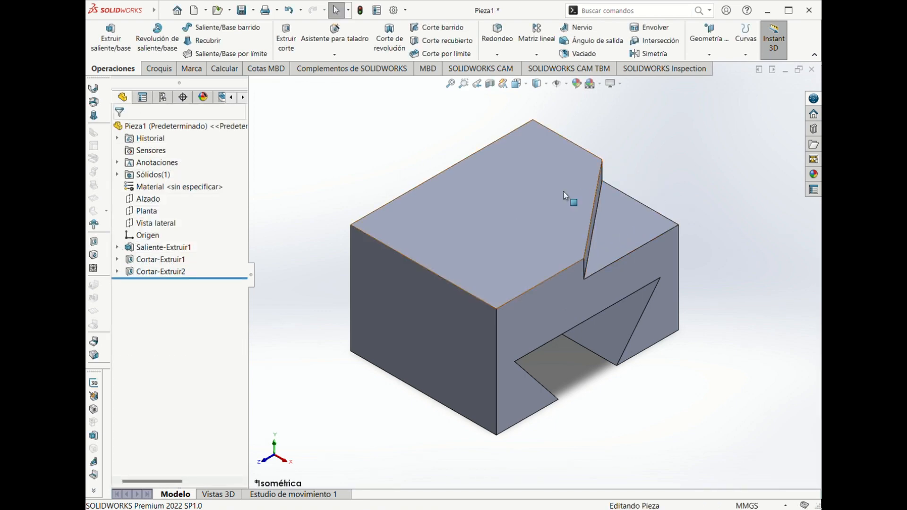
- Sketch a closed parallelogram strip about 3.3 mm wide on the upper top face, running along the triangular recess's diagonal edge
click(510, 223)
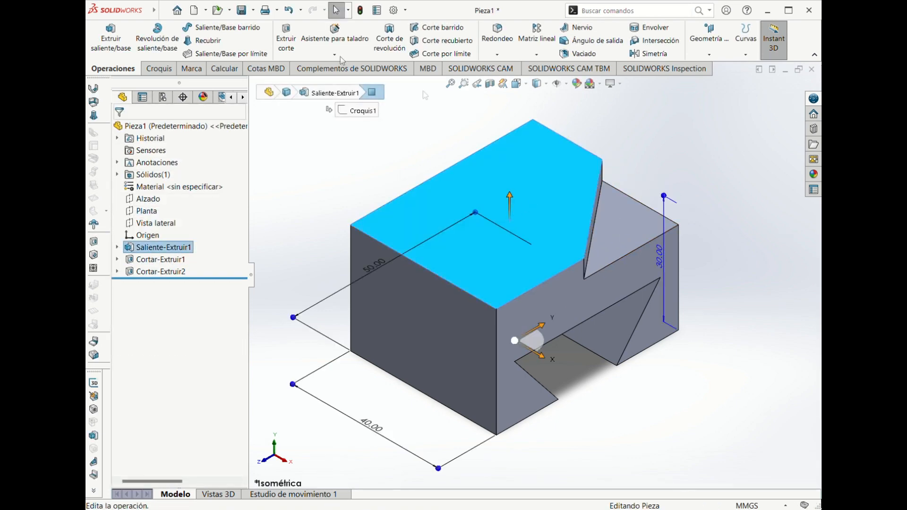
click(168, 68)
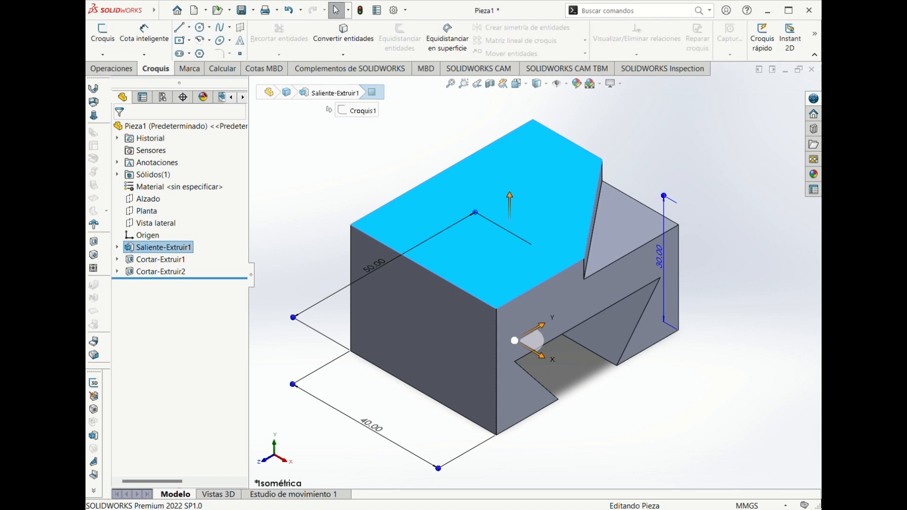
click(180, 27)
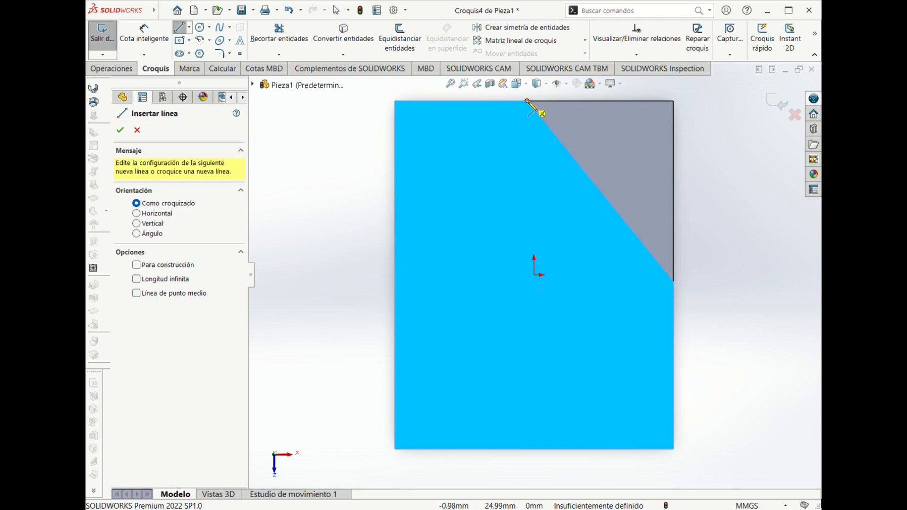
click(528, 101)
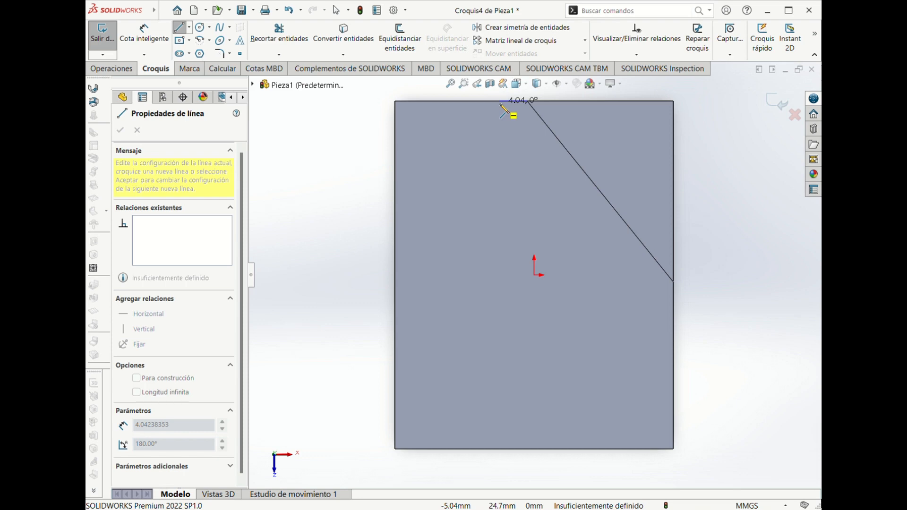
click(498, 101)
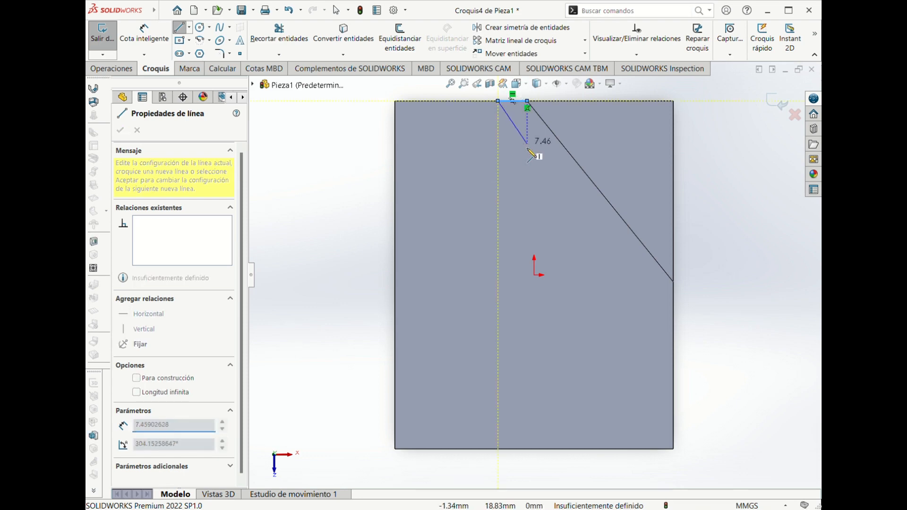
click(674, 318)
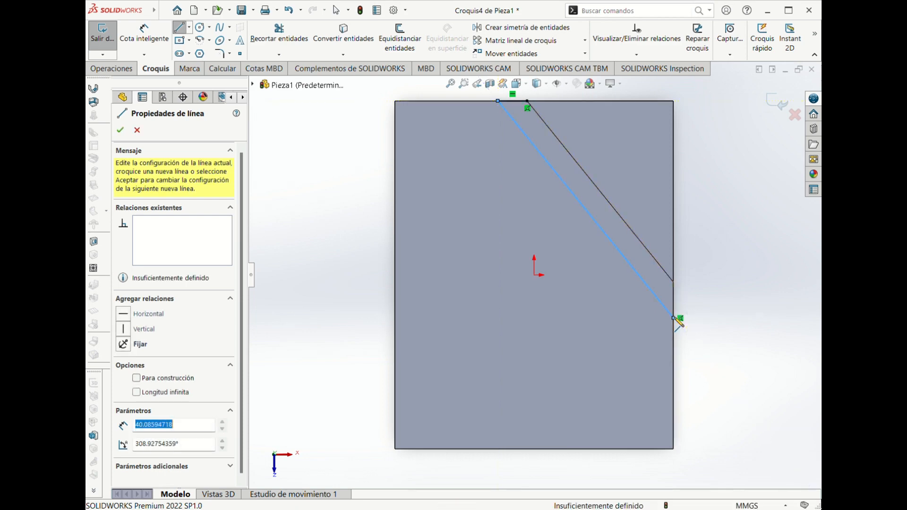
click(675, 283)
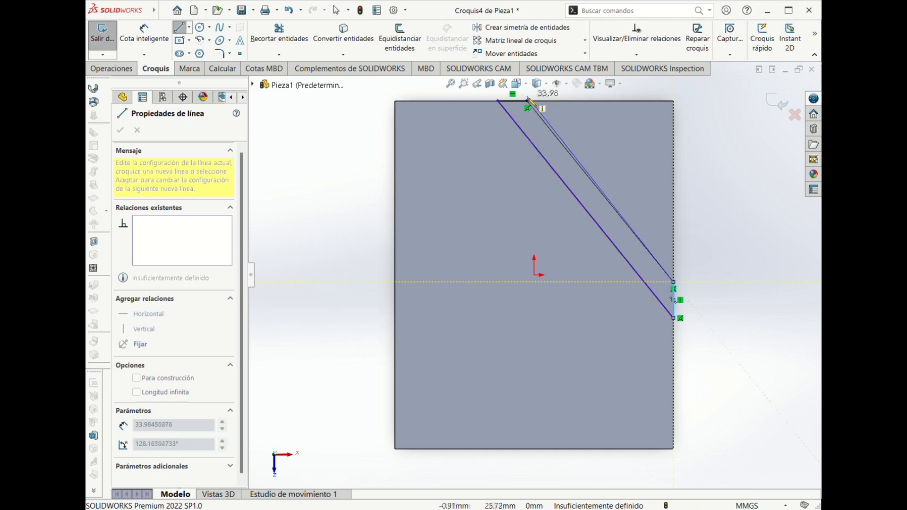
click(527, 101)
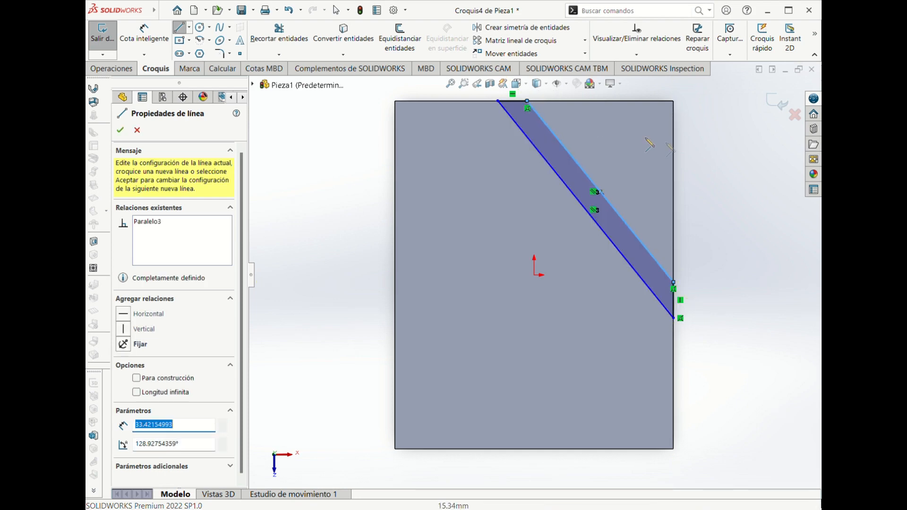
- Dimension the strip's width between its two parallel diagonal lines to 5 mm
click(144, 34)
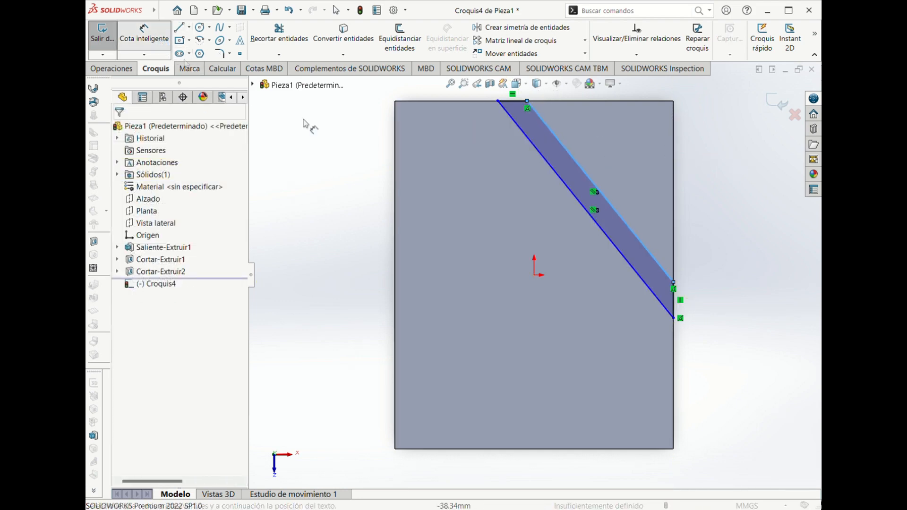
click(591, 184)
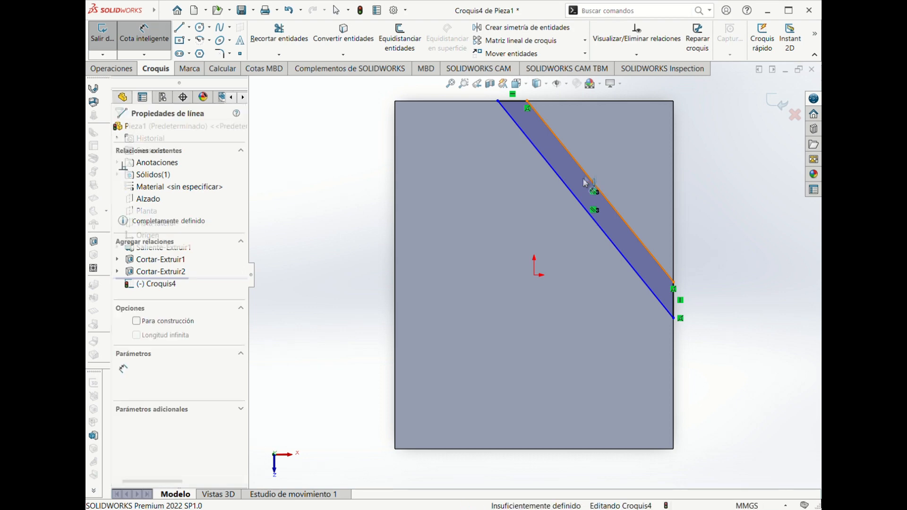
click(575, 199)
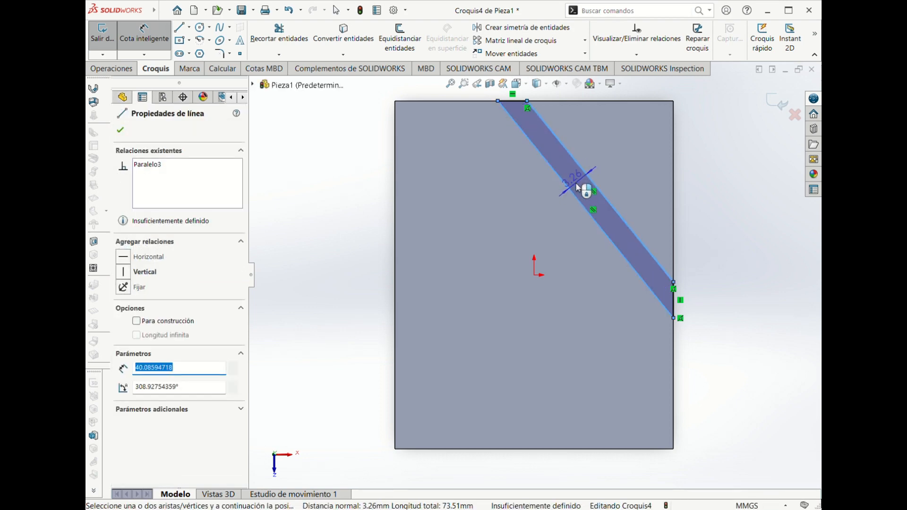
click(579, 187)
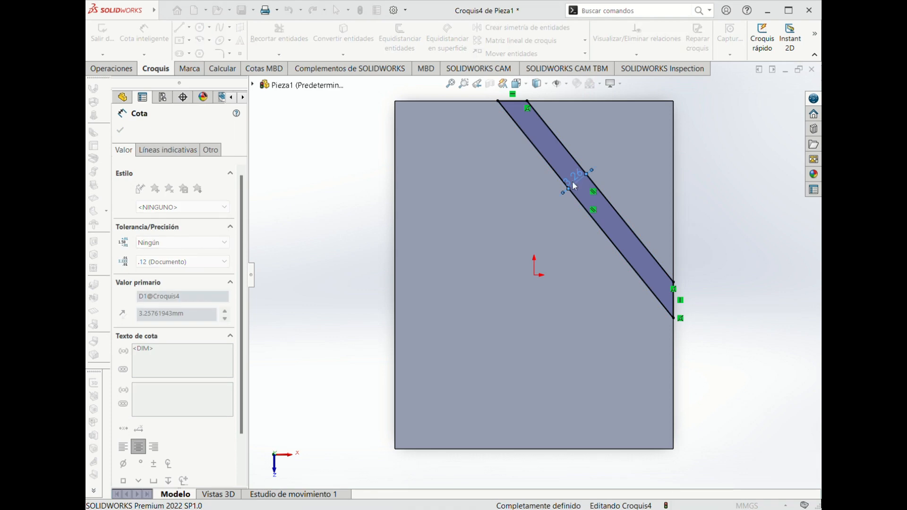
text(5)
key(Return)
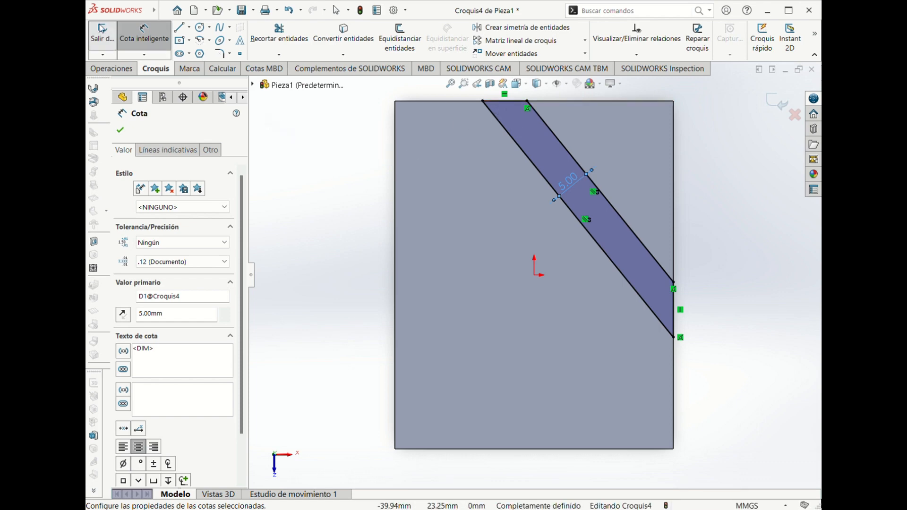
mouse_move(154, 9)
click(404, 98)
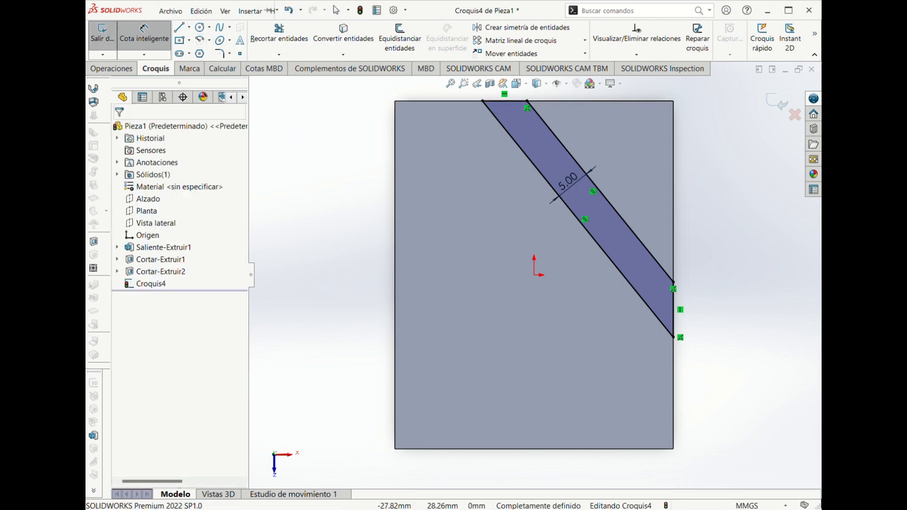
- Draw a second band beside the strip, with a diagonal about 50.4 mm long joined to the strip's corners along both face edges
click(183, 28)
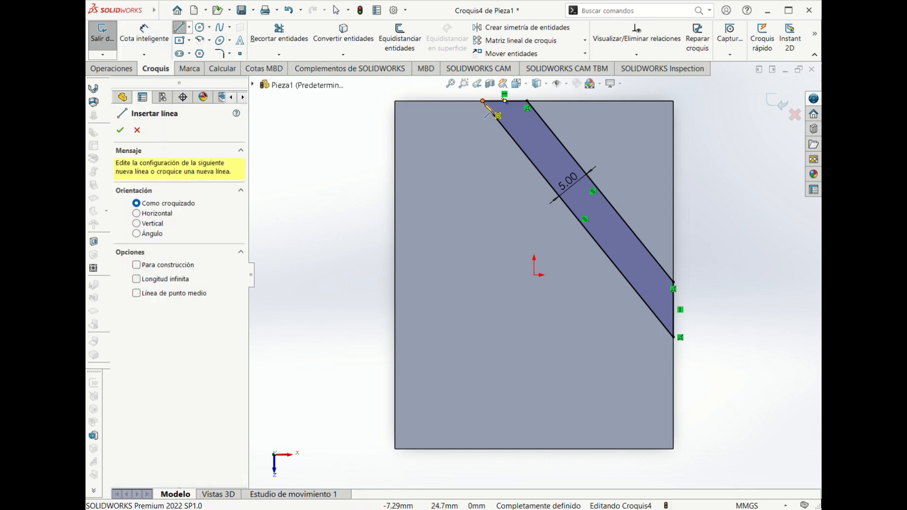
click(483, 101)
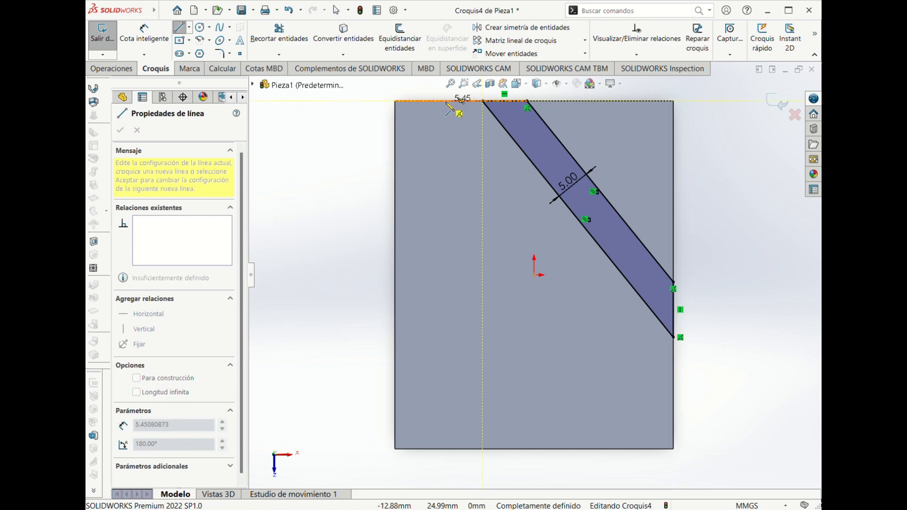
click(443, 101)
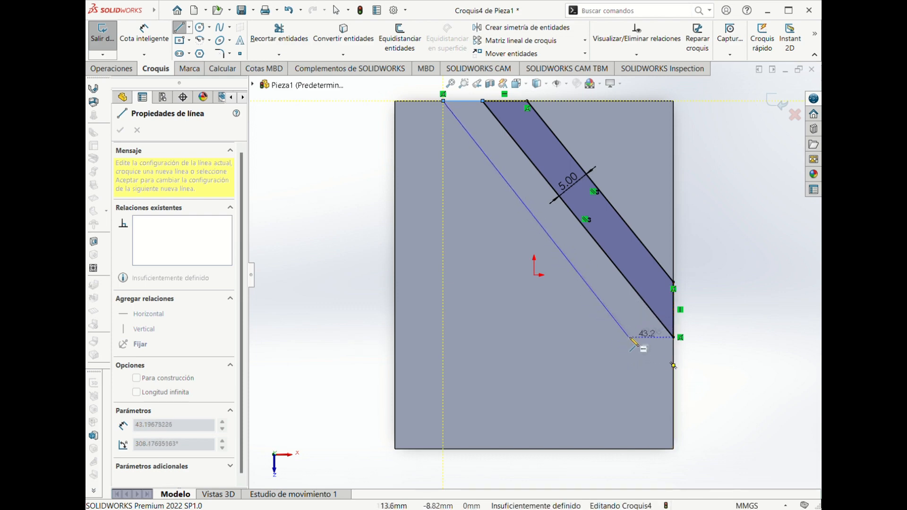
click(674, 366)
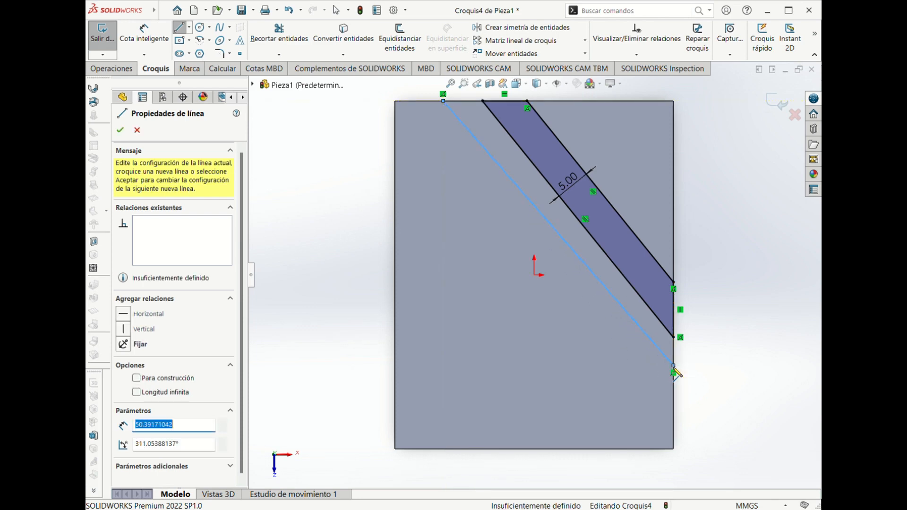
click(680, 340)
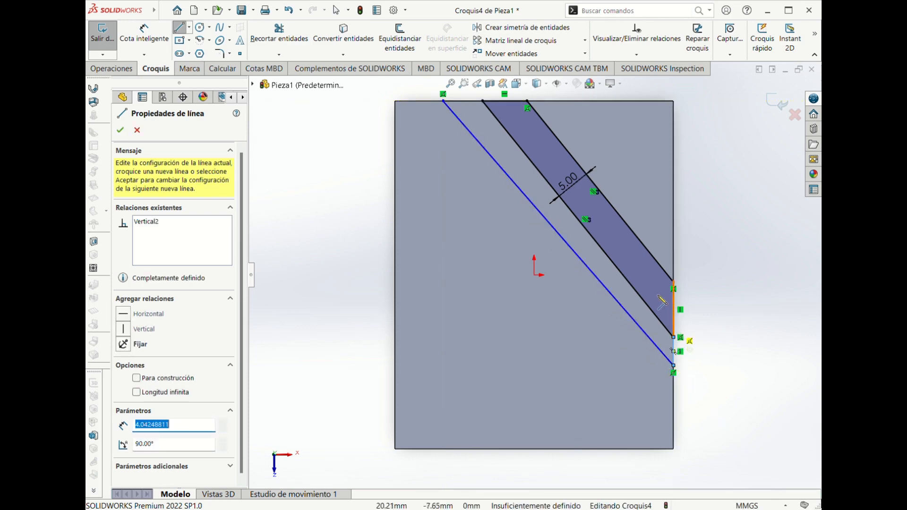
click(484, 103)
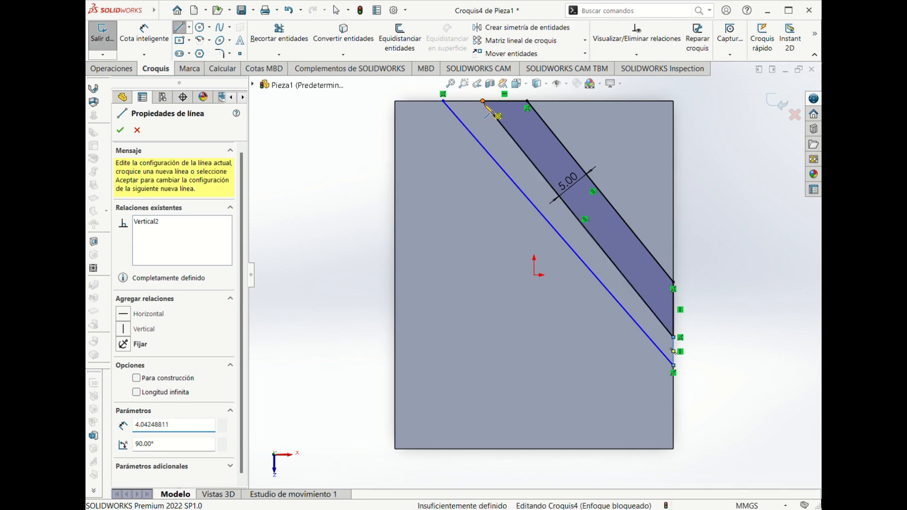
key(Escape)
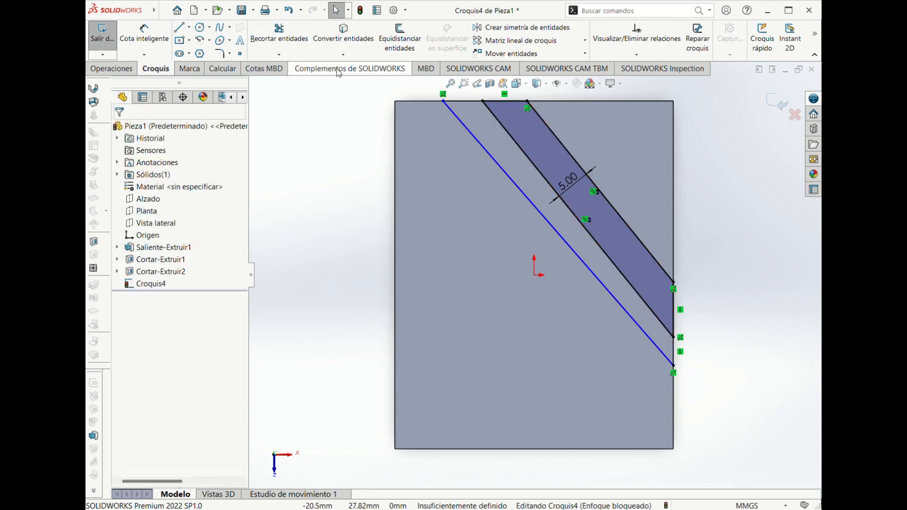
- Make the new outer diagonal line parallel to the strip's adjacent diagonal line
click(544, 220)
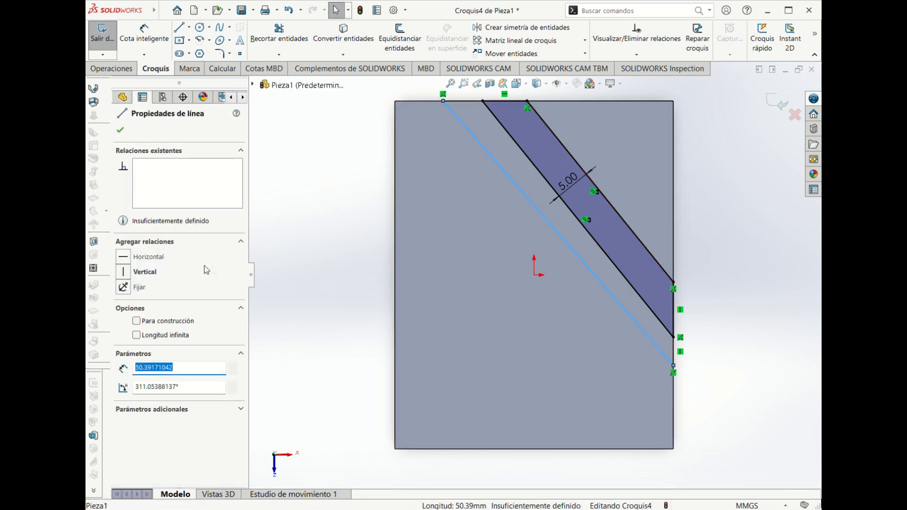
ctrl+click(575, 216)
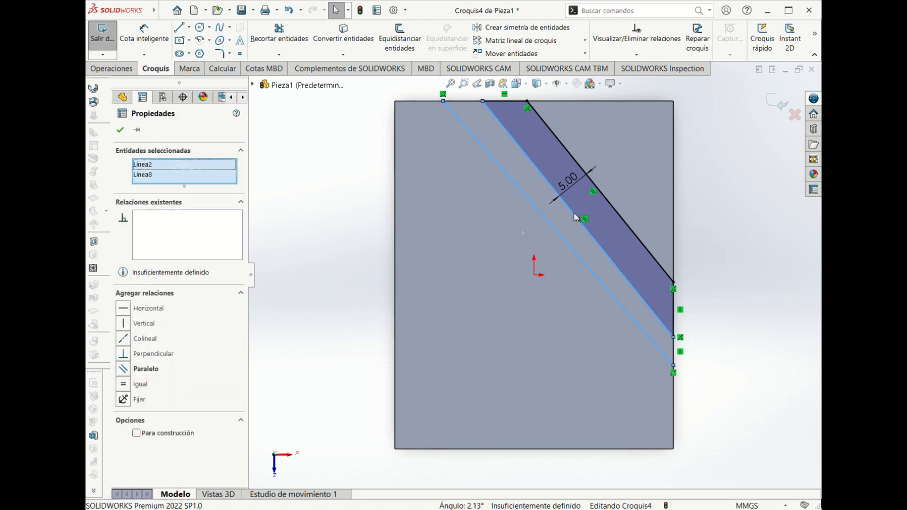
click(124, 370)
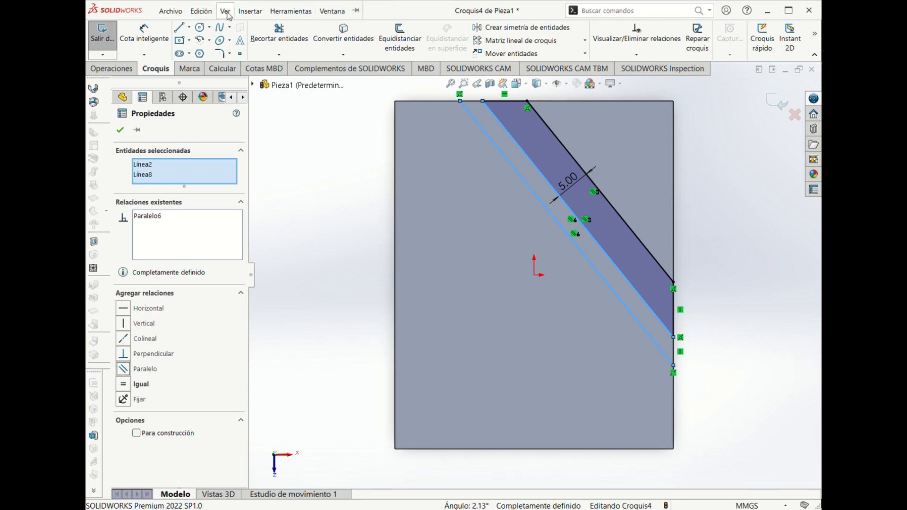
click(331, 309)
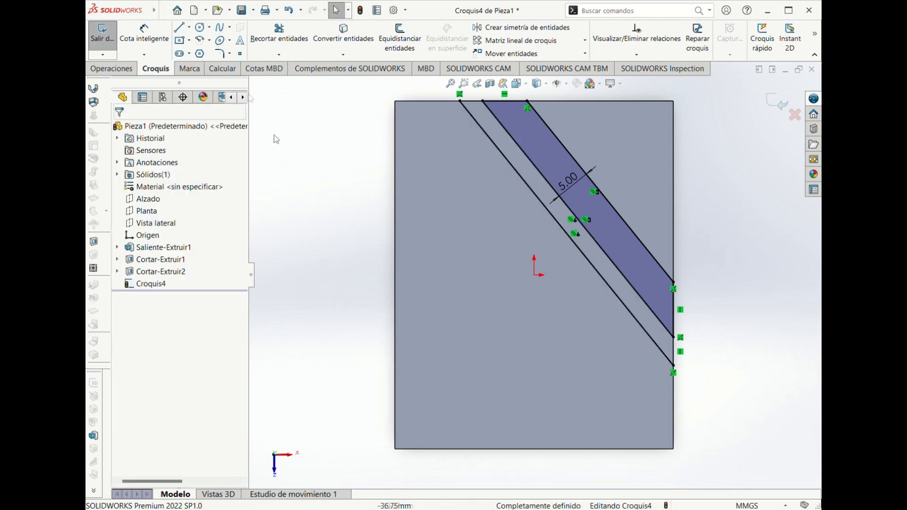
- Try to dimension the distance between the outer diagonal line and the strip's adjacent diagonal line
click(144, 34)
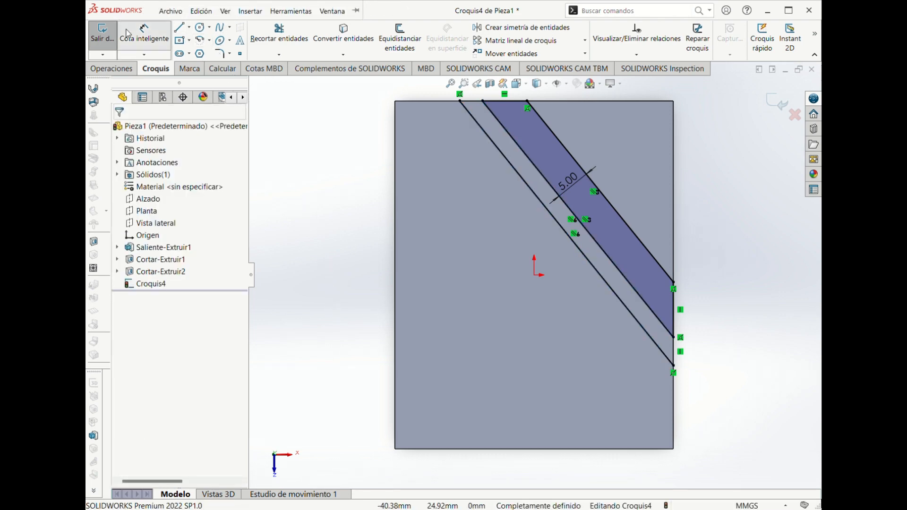
click(478, 101)
key(Escape)
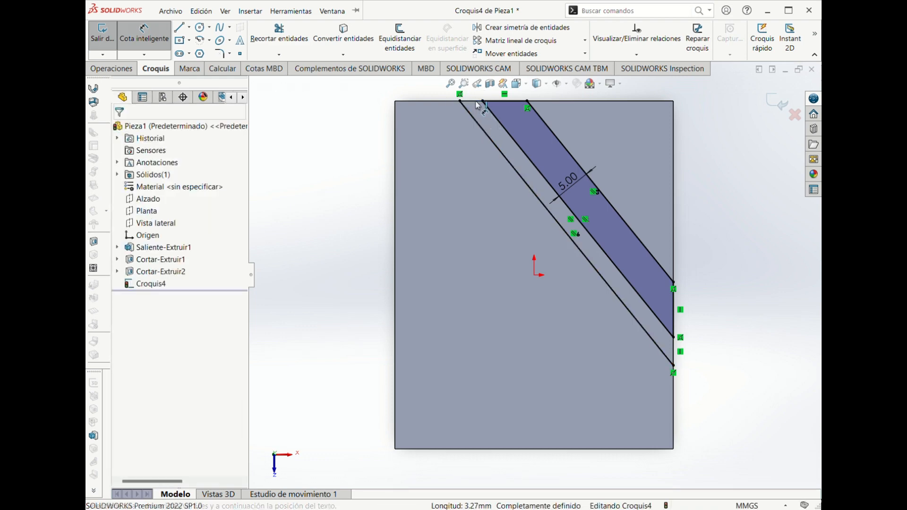
click(520, 175)
click(536, 166)
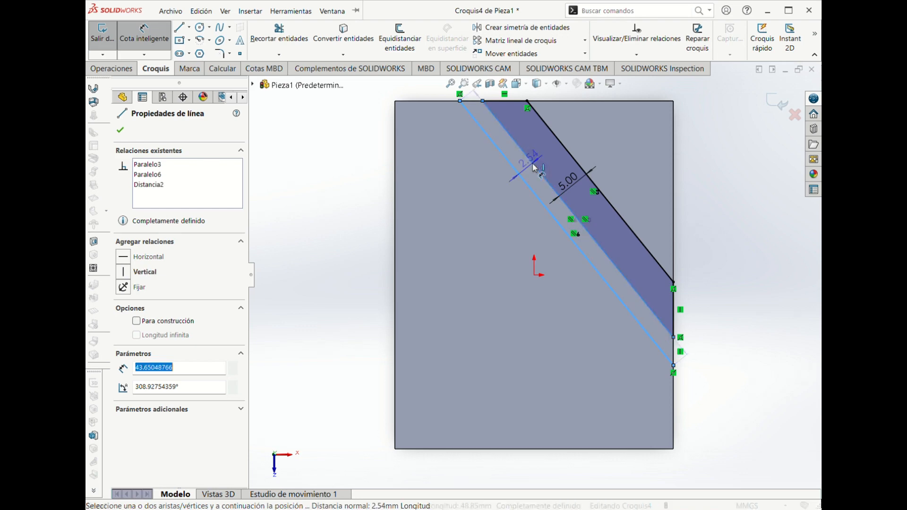
click(512, 207)
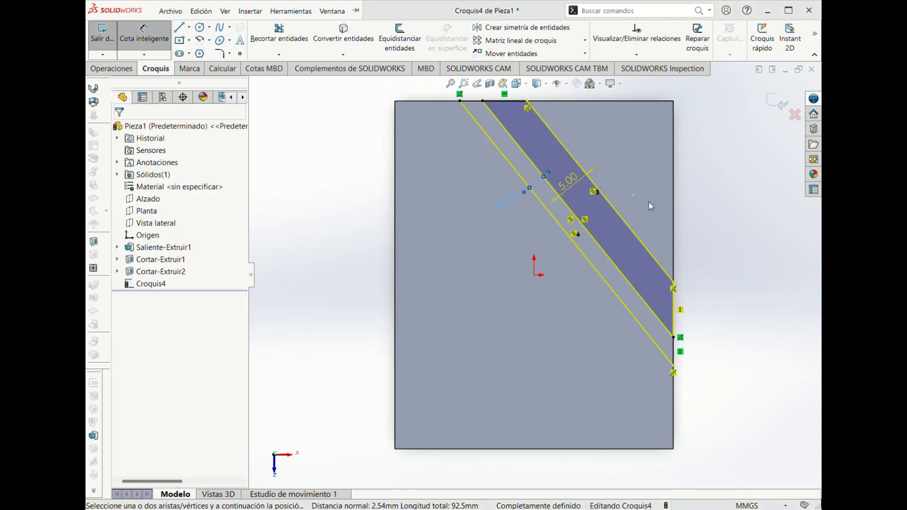
key(ctrl+z)
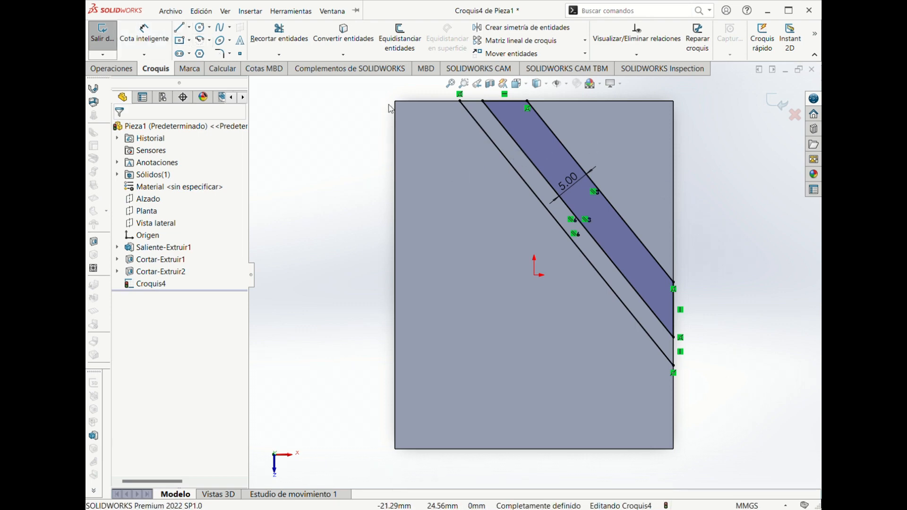
- Delete the sketch line along the recess's diagonal edge and dimension the remaining two diagonals 5 mm apart
click(563, 143)
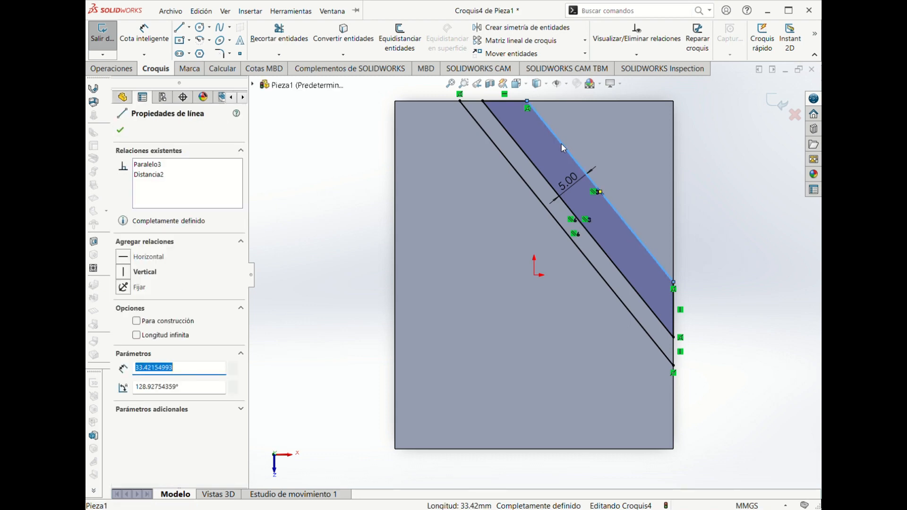
key(BackSpace)
click(559, 144)
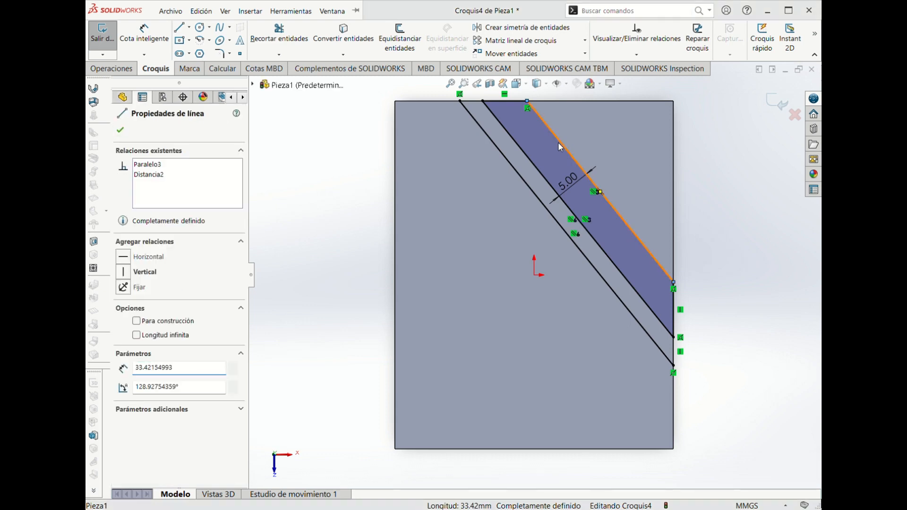
key(Delete)
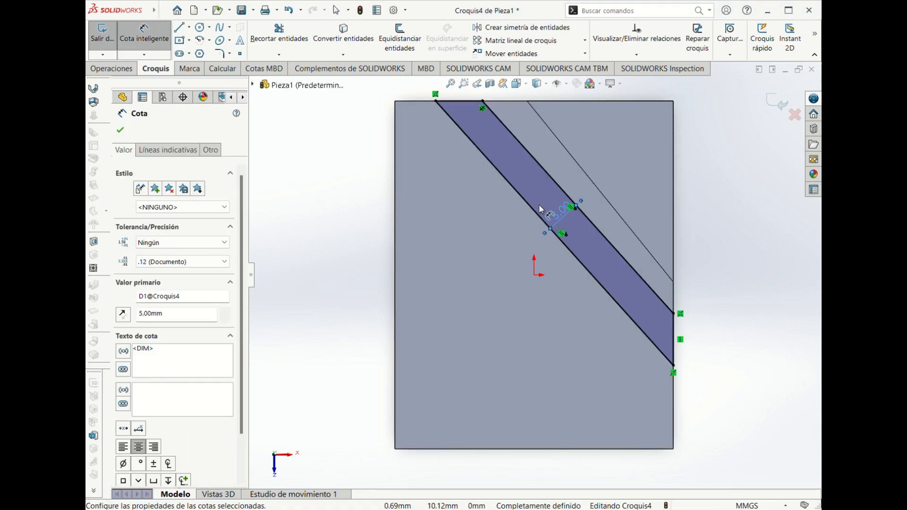
- Undo the new spacing dimension and the deletion of the sketch line along the recess's diagonal edge
key(Escape)
key(ctrl+z)
key(ctrl+z)
key(ctrl+z)
key(ctrl+z)
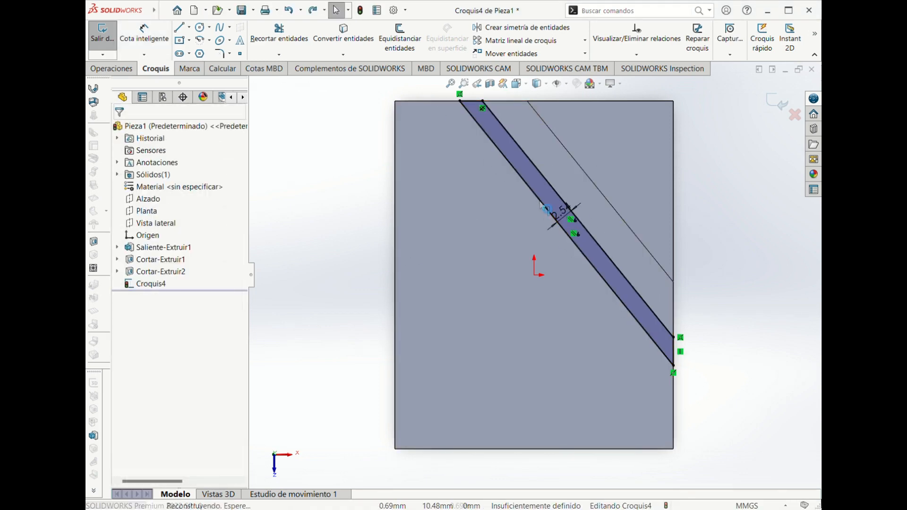
key(ctrl+z)
key(ctrl+y)
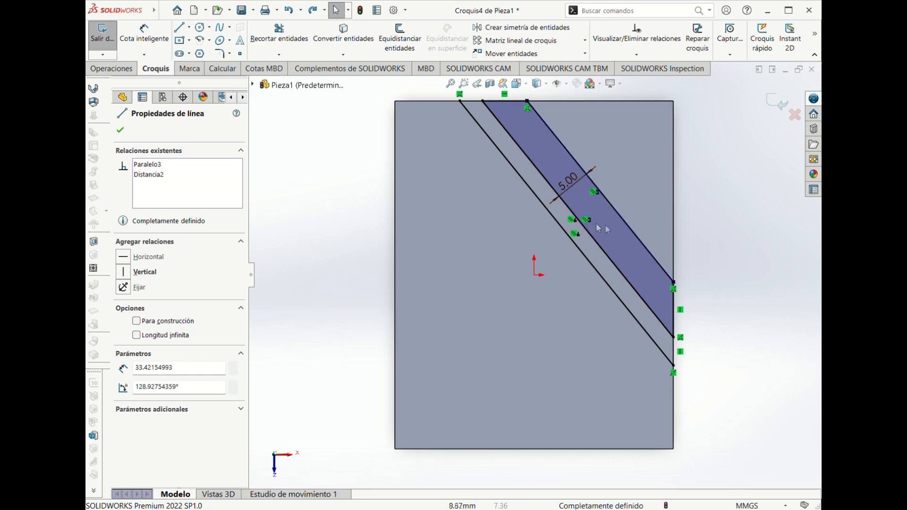
- Delete the 5 mm dimension between the two diagonals of the strip
scroll(630, 222, down, 1)
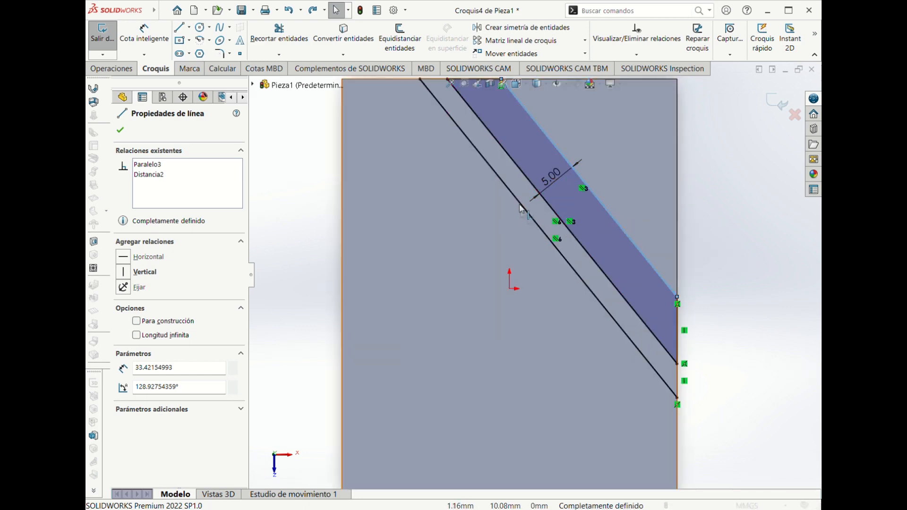
scroll(528, 266, up, 3)
click(740, 199)
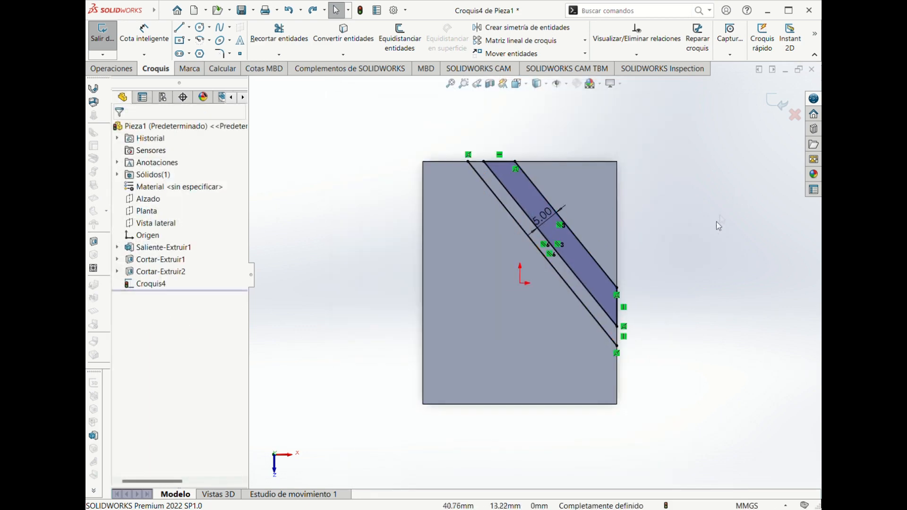
click(550, 222)
key(Delete)
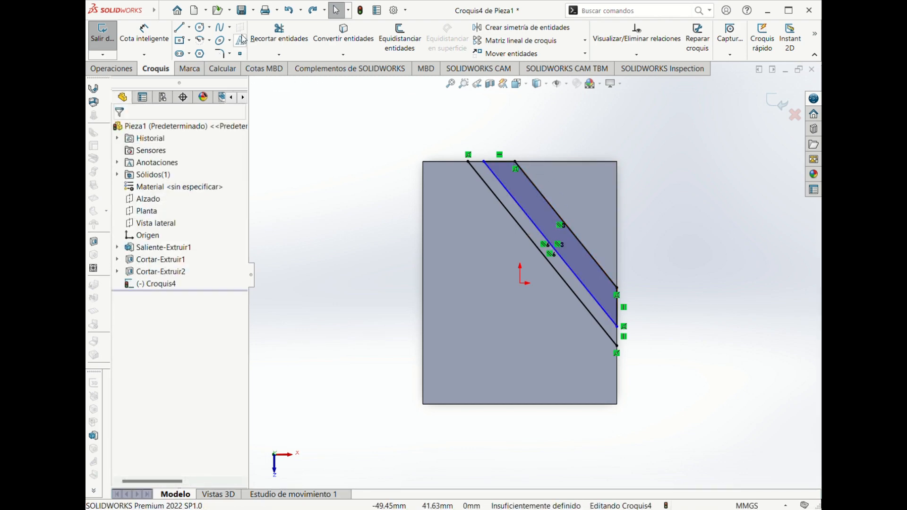
- Dimension the distance between the outer diagonal line and the strip's adjacent diagonal as 5 mm
click(144, 34)
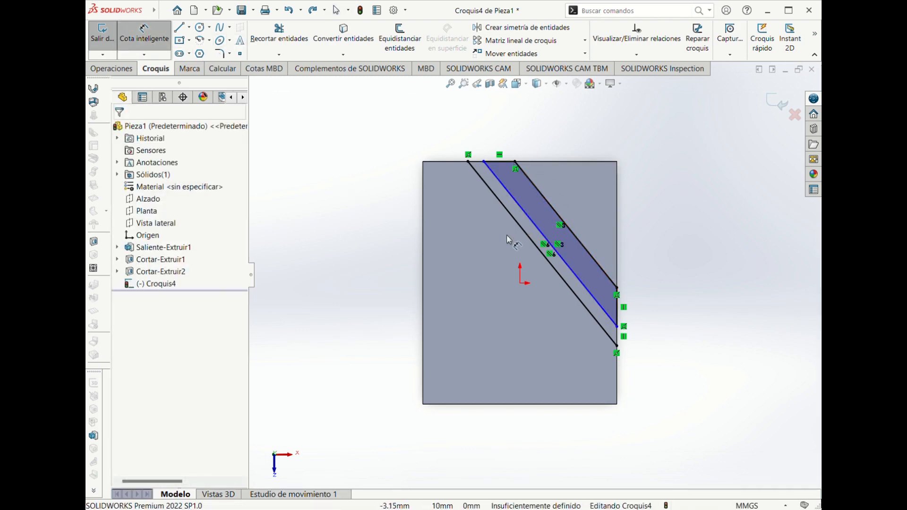
click(533, 225)
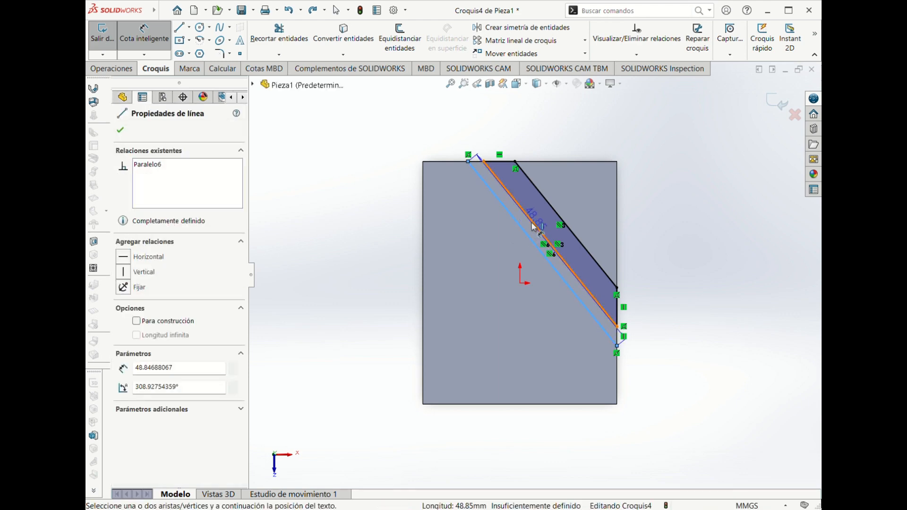
click(538, 237)
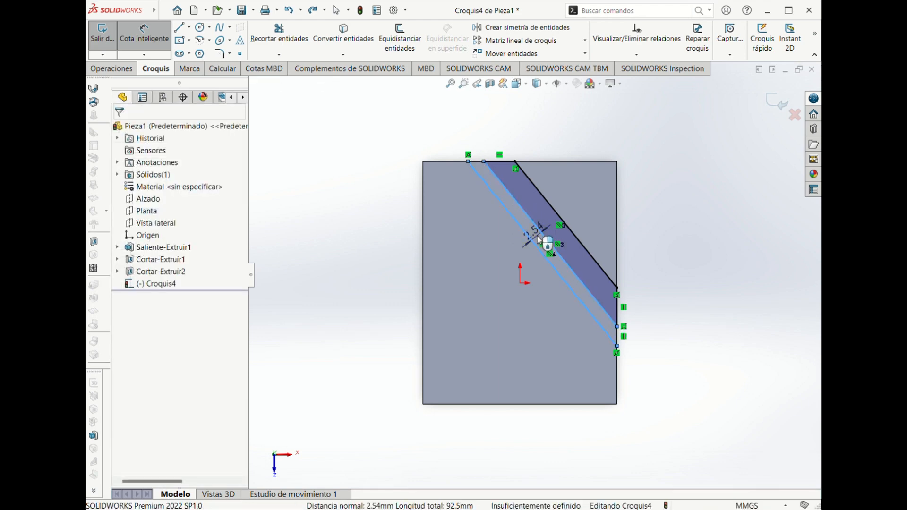
click(539, 240)
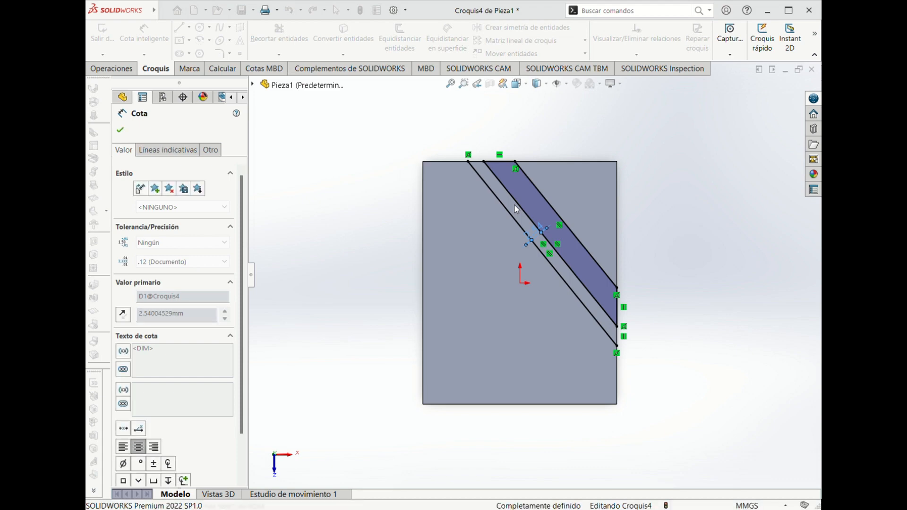
text(5)
key(Return)
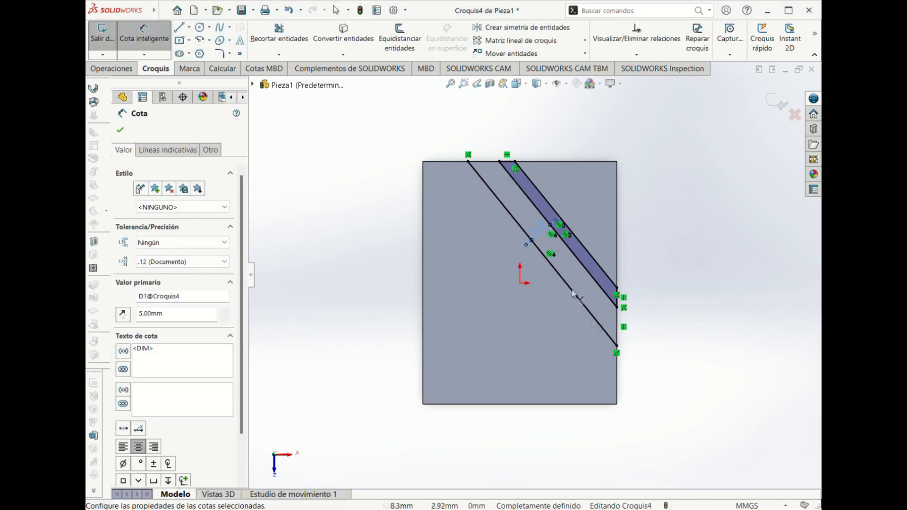
- Remove the new spacing dimension beside the strip and undo the deletion of the strip's 5 mm width dimension
scroll(580, 255, up, 3)
scroll(530, 185, up, 4)
scroll(530, 184, down, 4)
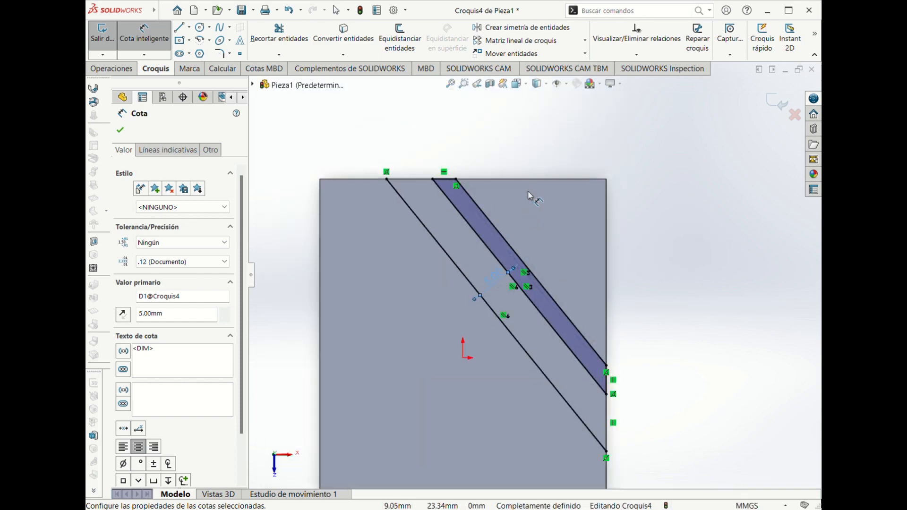
scroll(501, 299, up, 4)
scroll(502, 302, up, 3)
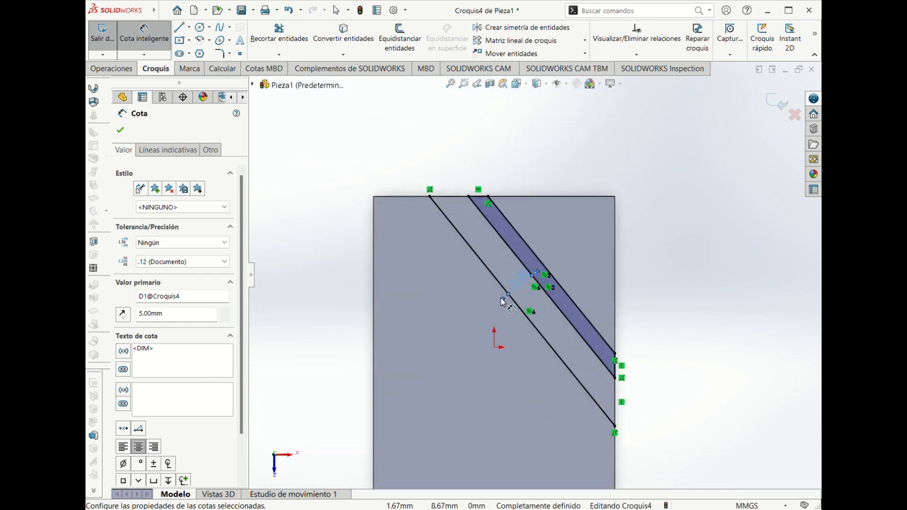
key(Escape)
click(504, 297)
key(Delete)
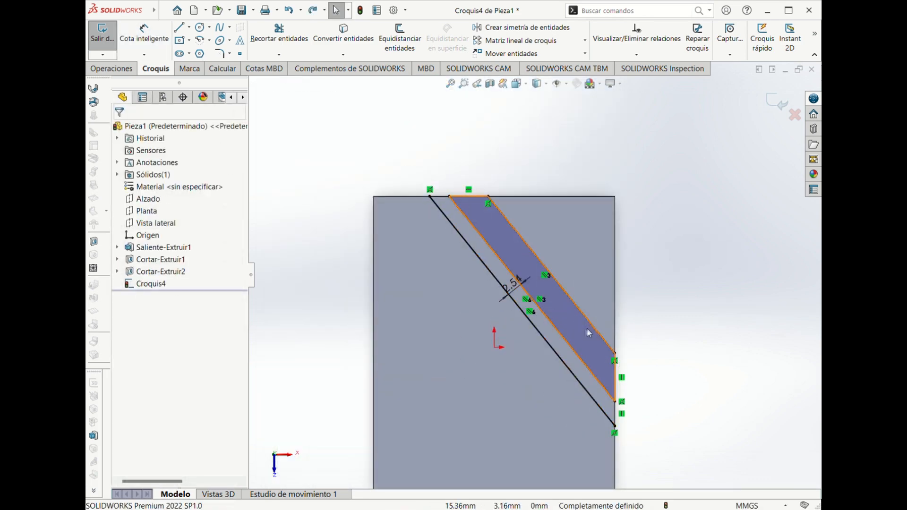
key(ctrl+z)
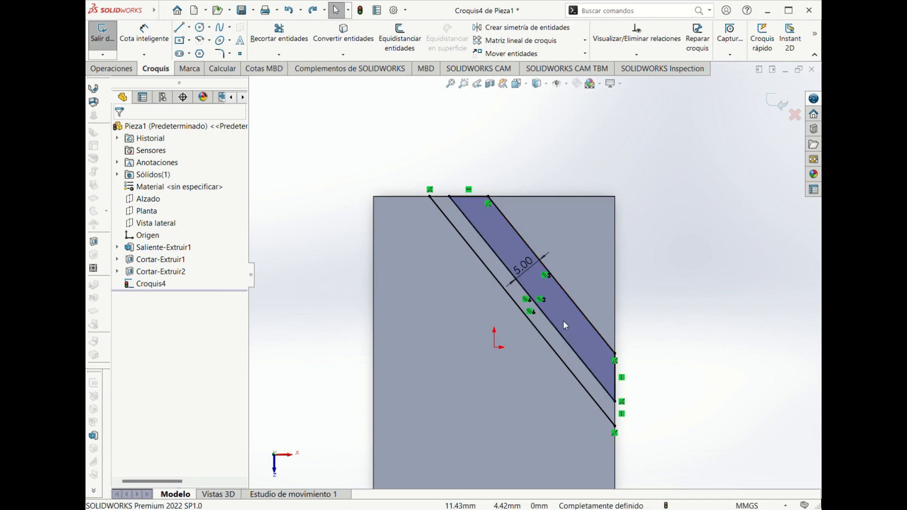
- Add Fix relations to both endpoints of the strip's diagonal that faces the outer diagonal line
click(616, 402)
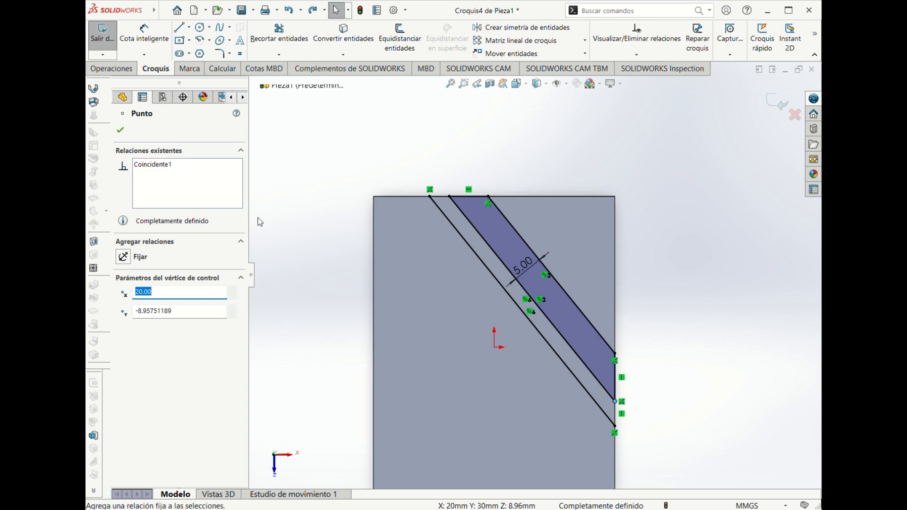
click(124, 258)
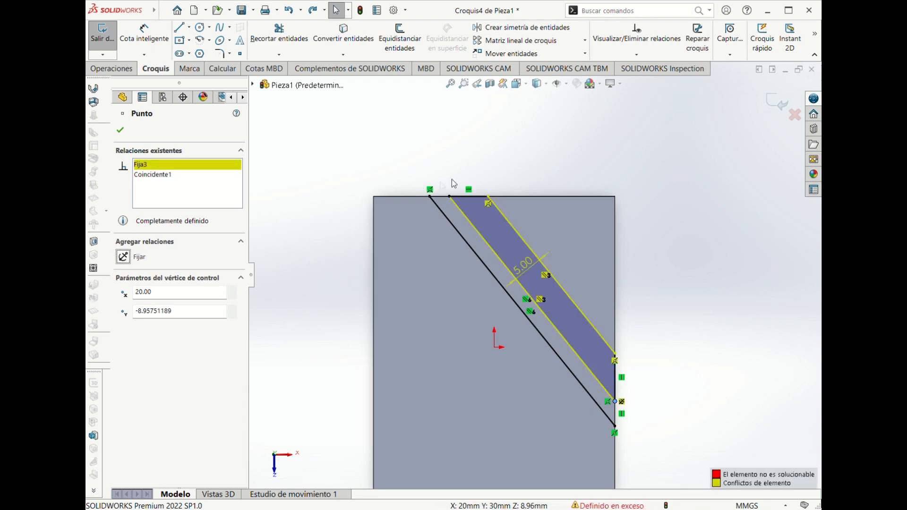
click(451, 199)
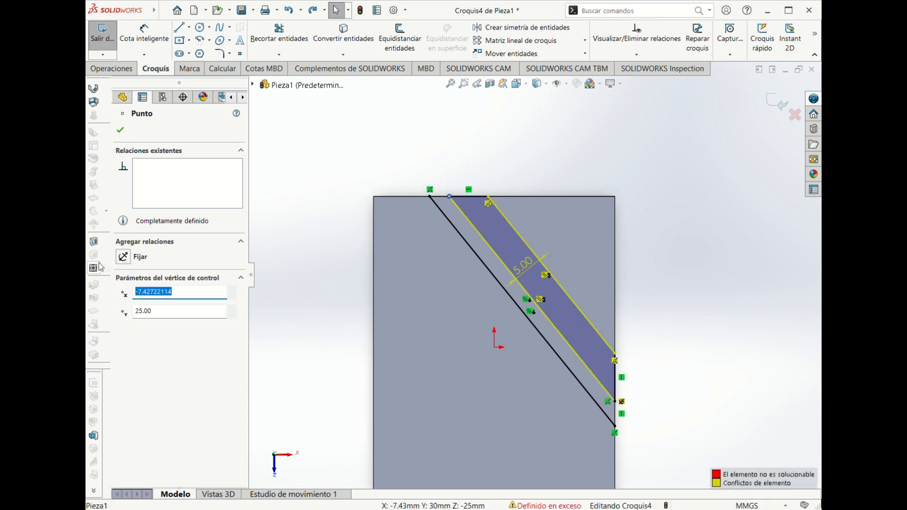
click(122, 258)
click(285, 204)
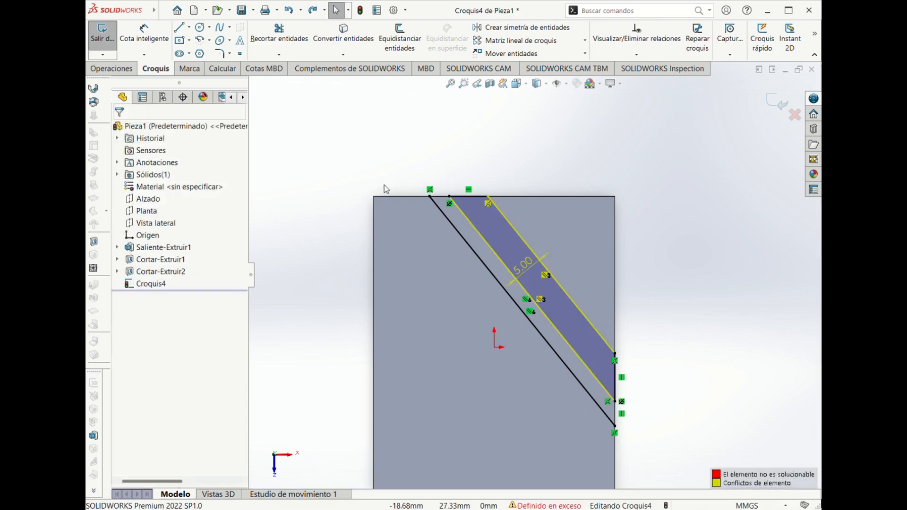
- Try to dimension the spacing between the outer diagonal line and the strip's fixed diagonal
click(144, 33)
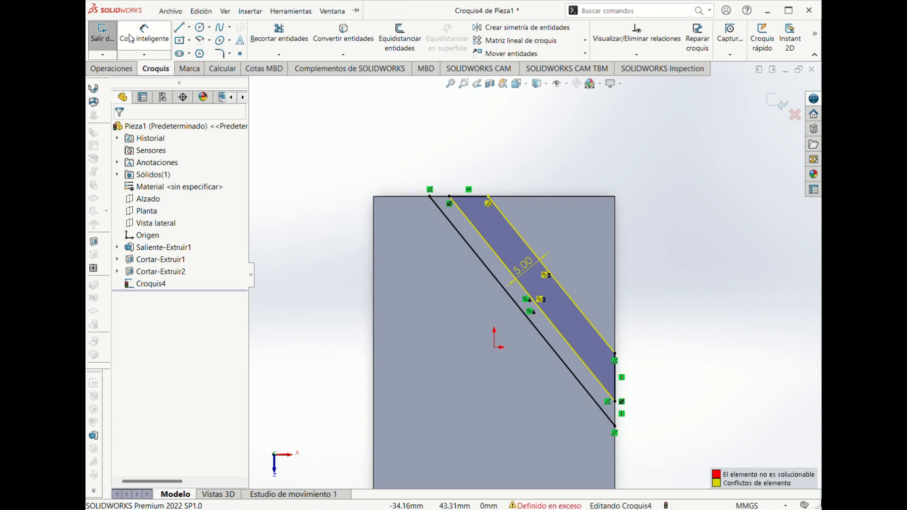
click(501, 286)
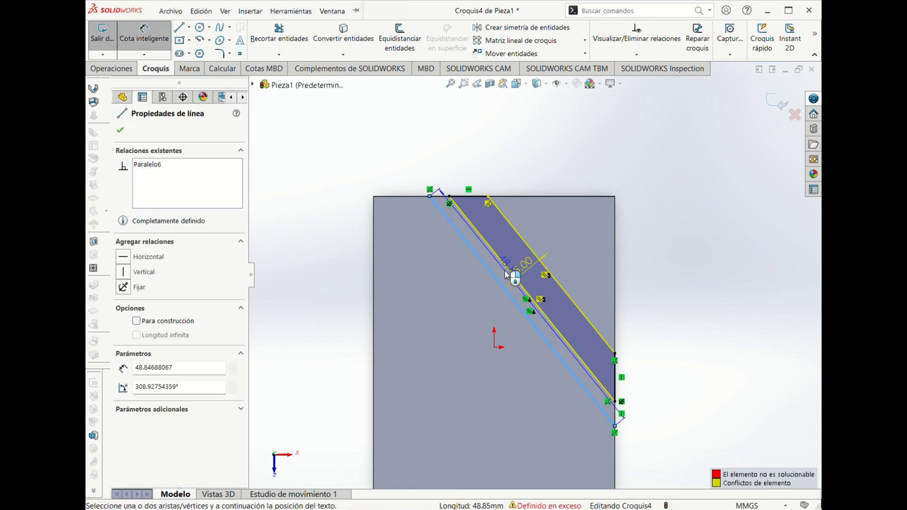
click(508, 271)
click(506, 279)
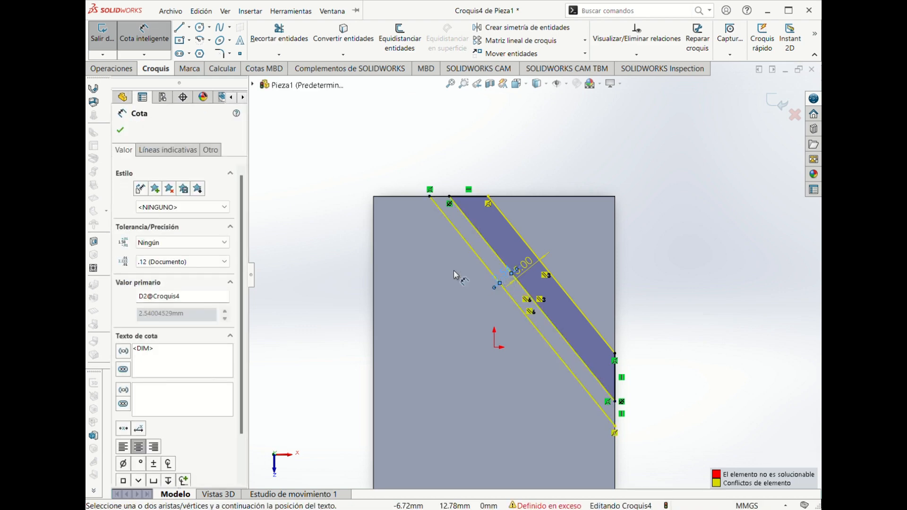
- Undo the spacing dimension, the endpoint Fix relations and the outer diagonal line's parallel relation
key(ctrl+z)
key(ctrl+z)
key(ctrl+z)
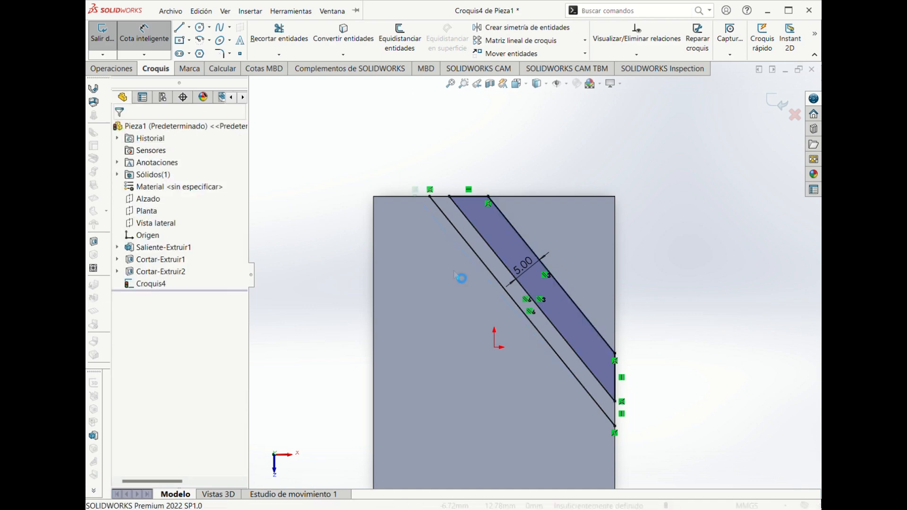
click(455, 275)
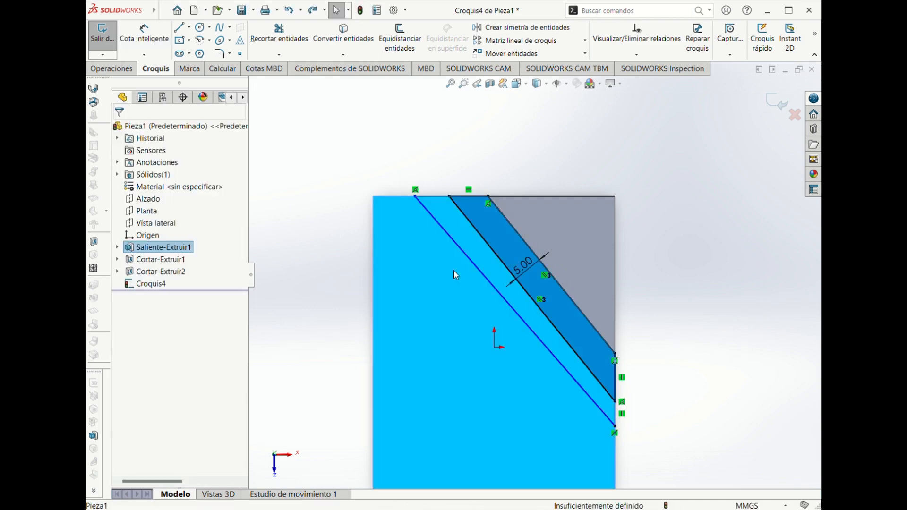
- Delete the outer diagonal line and the short edge lines joining it to the strip
scroll(551, 280, down, 3)
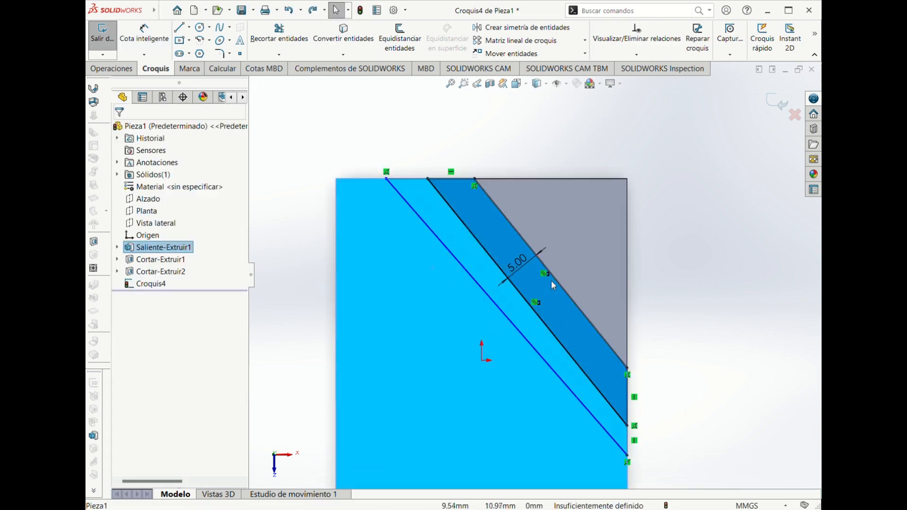
scroll(557, 211, up, 3)
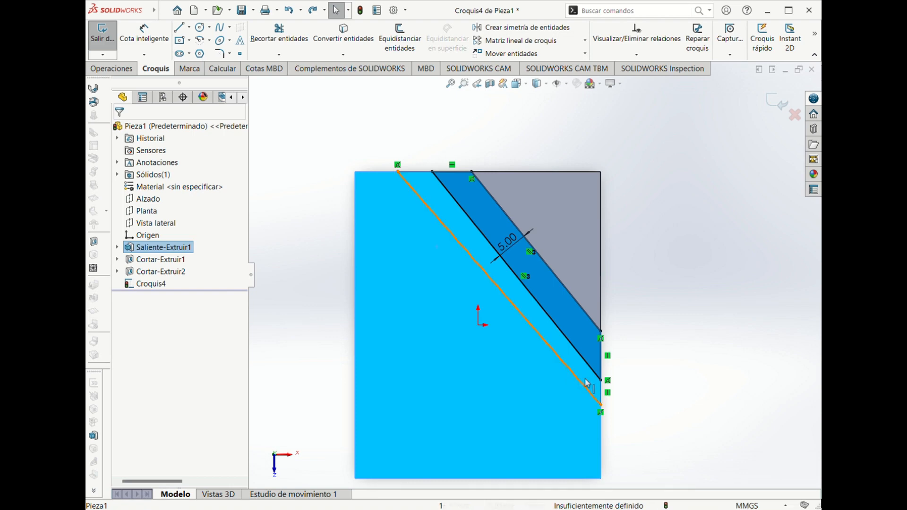
click(548, 232)
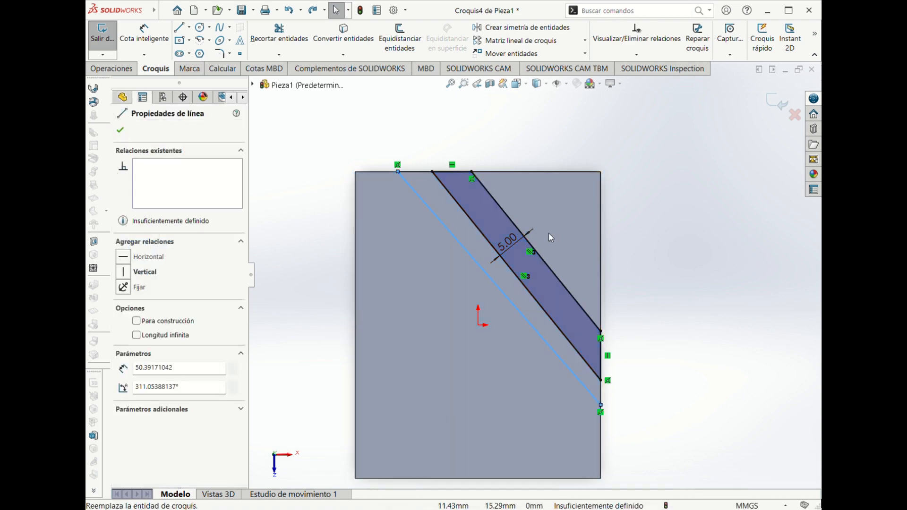
key(Delete)
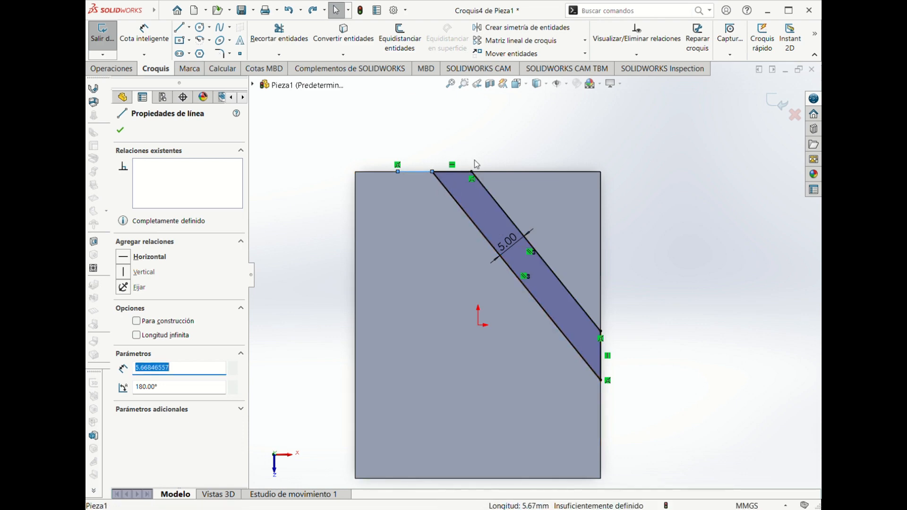
key(Delete)
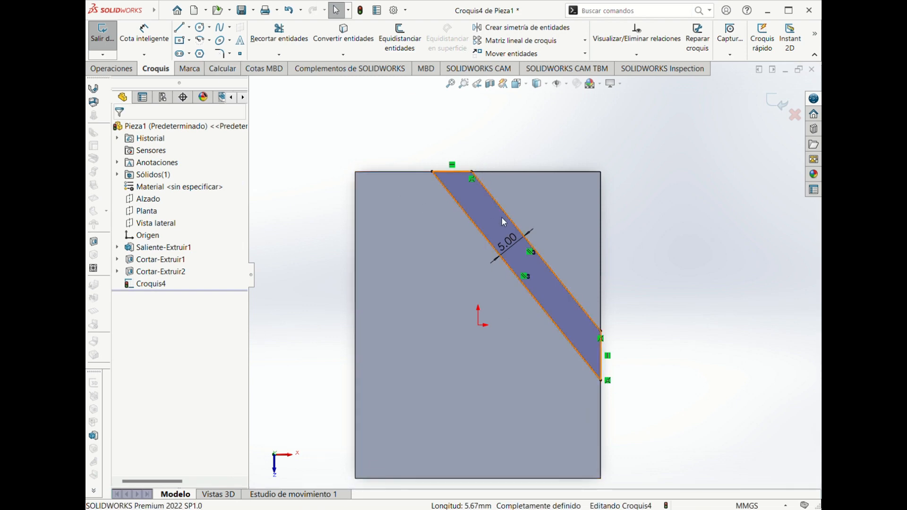
- Add a horizontal reference dimension from the strip's outer corner on the block's upper edge to the block's corner beside the recess
key(d)
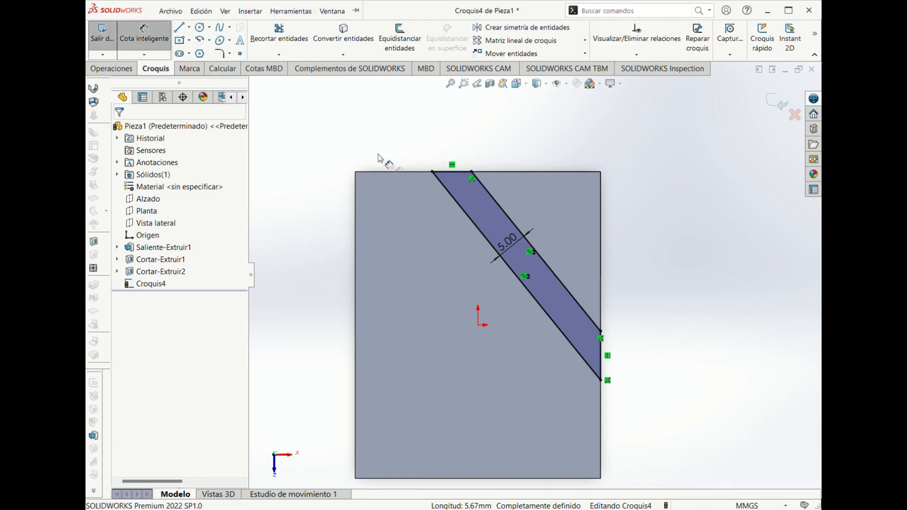
click(432, 171)
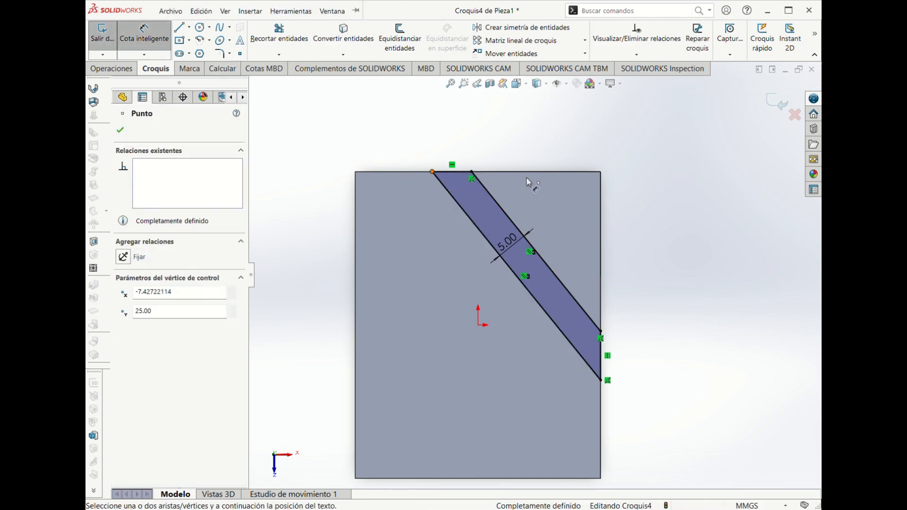
click(601, 172)
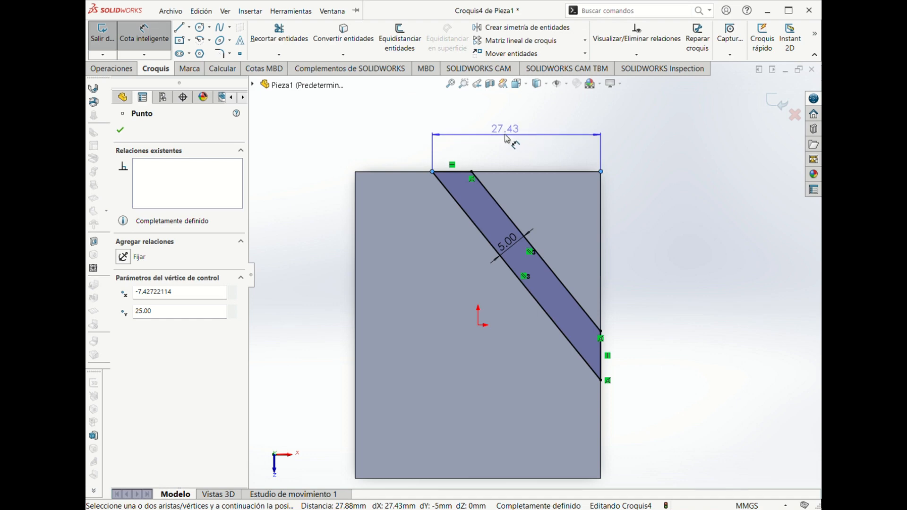
click(526, 141)
click(645, 257)
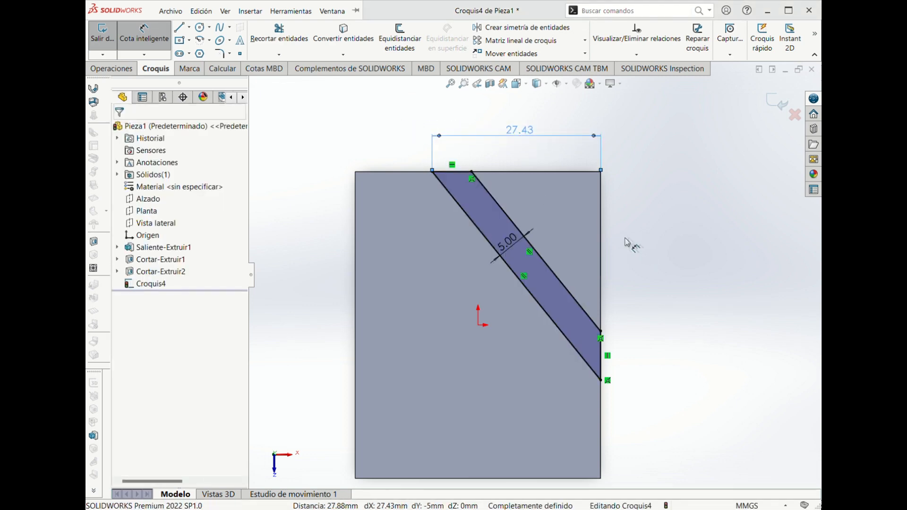
- Delete the strip's 5 mm width dimension and the horizontal reference dimension above the block
click(500, 225)
key(Delete)
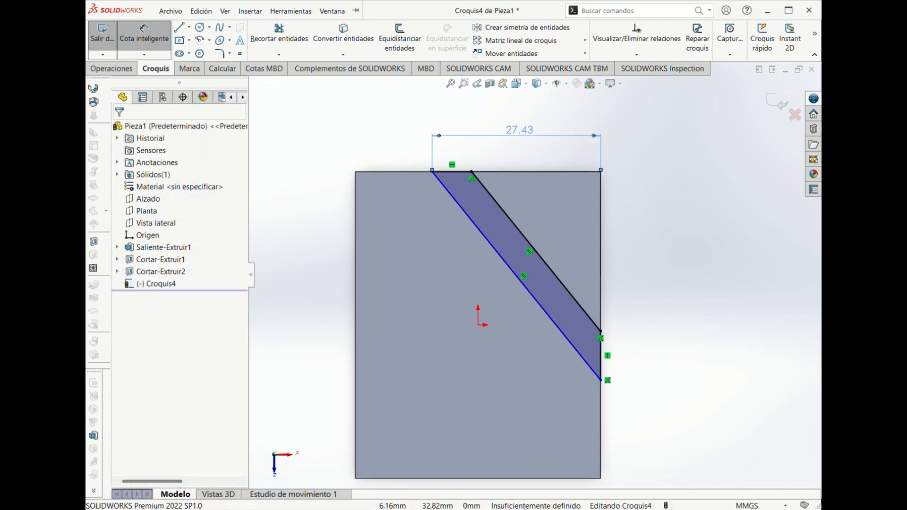
click(519, 129)
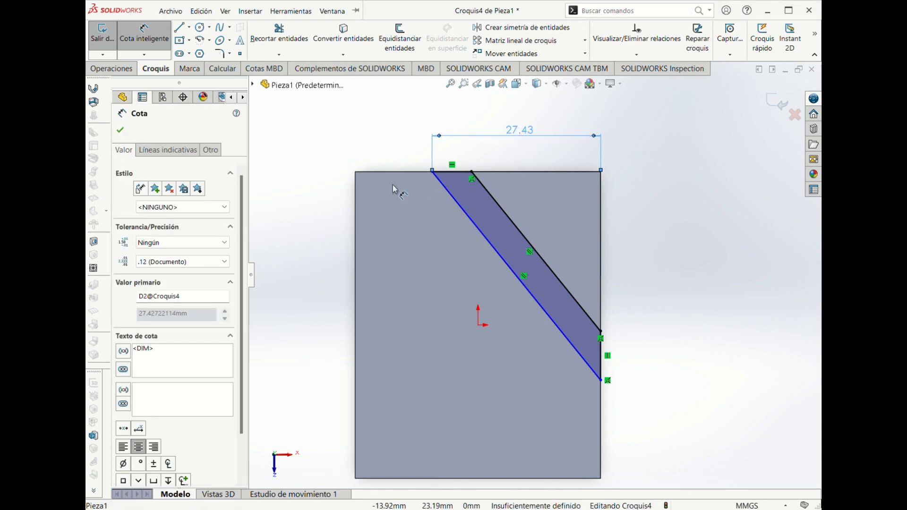
key(Delete)
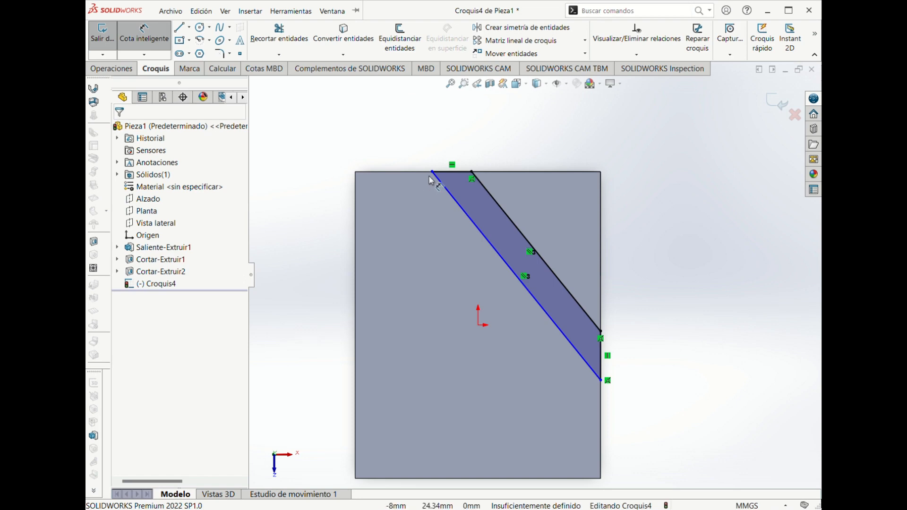
- Add a horizontal dimension from the strip's outer corner on the block's upper edge to the block's corner beside the recess
click(433, 173)
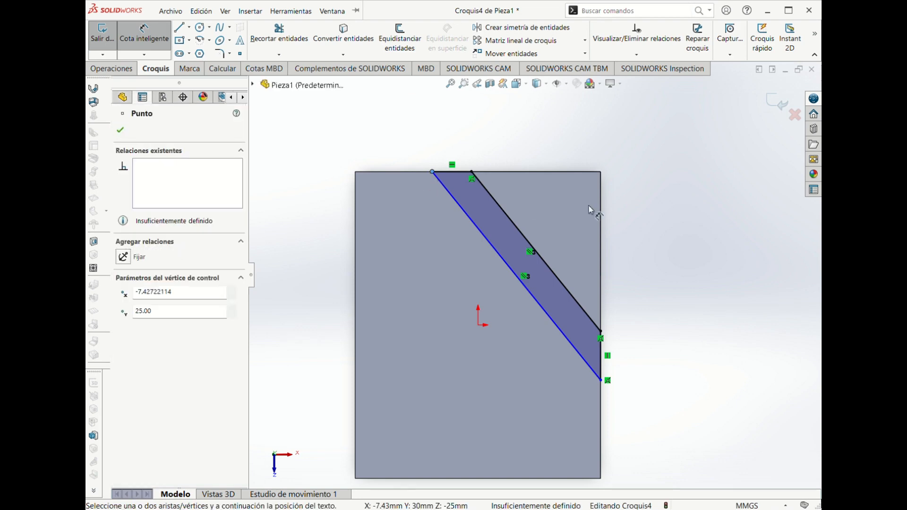
click(601, 172)
click(528, 142)
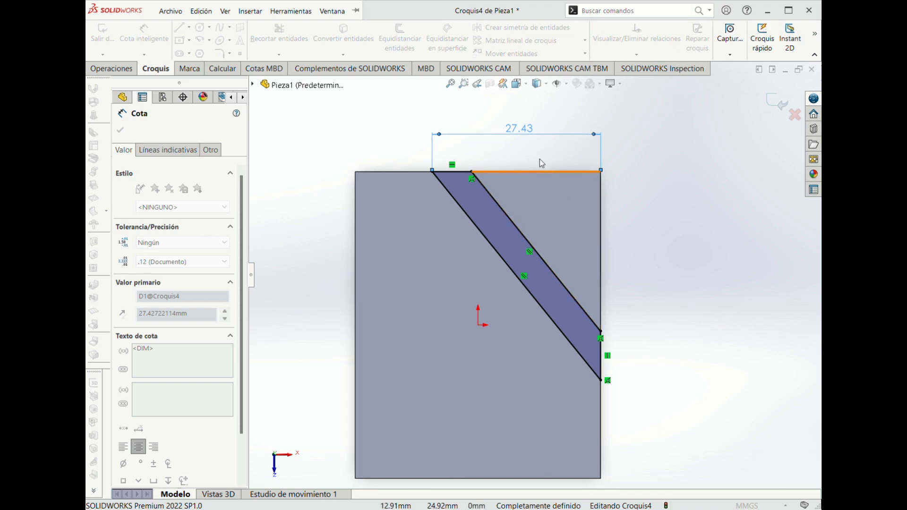
click(624, 160)
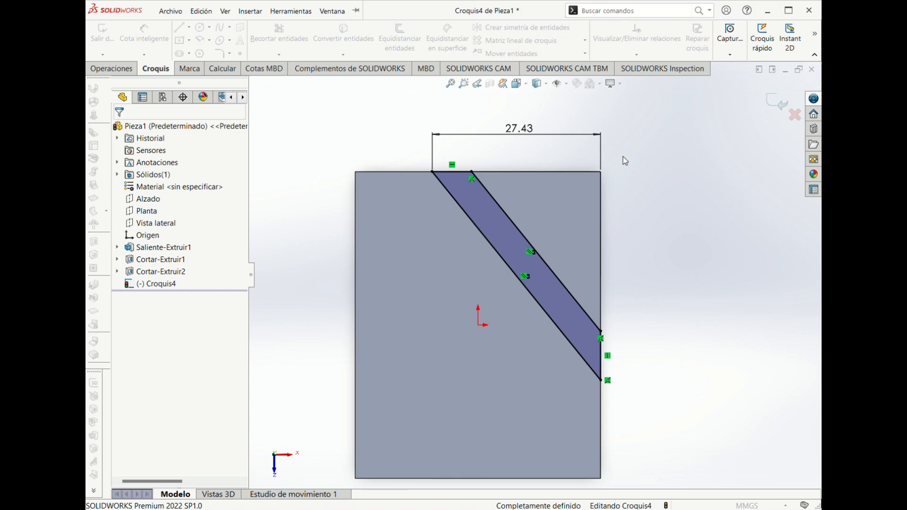
- Try to dimension the strip's lower outer corner vertically, and delete the horizontal dimension above the block
click(506, 140)
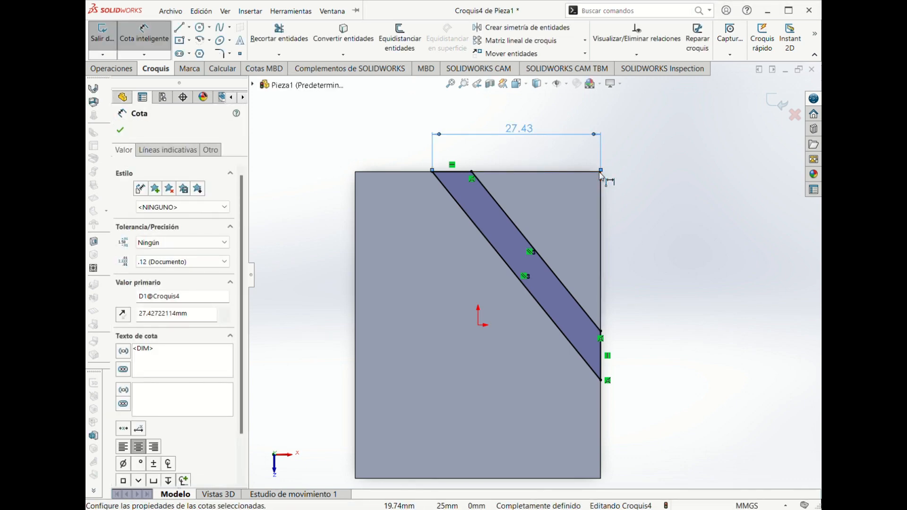
click(602, 381)
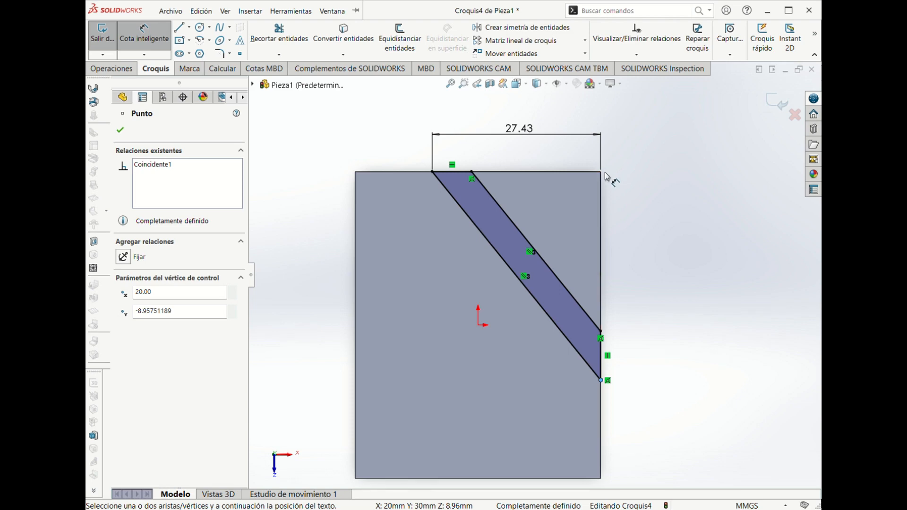
click(617, 201)
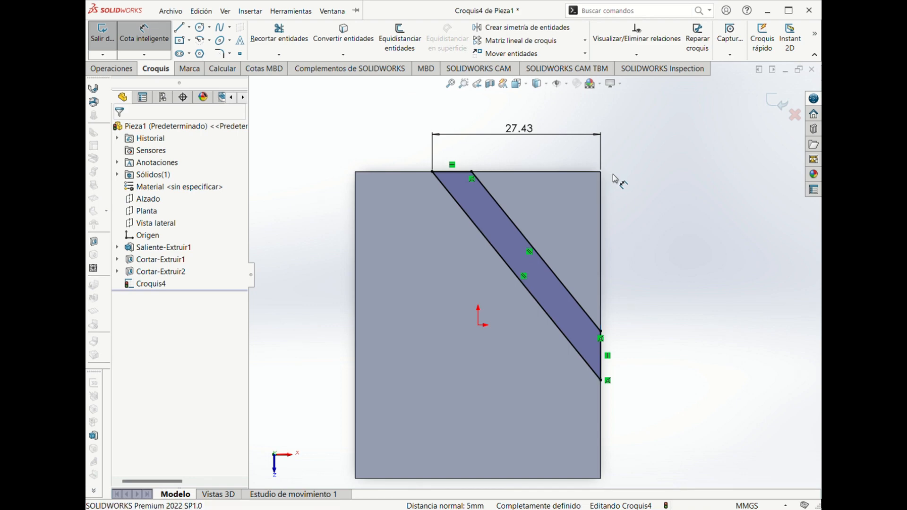
click(514, 134)
key(Delete)
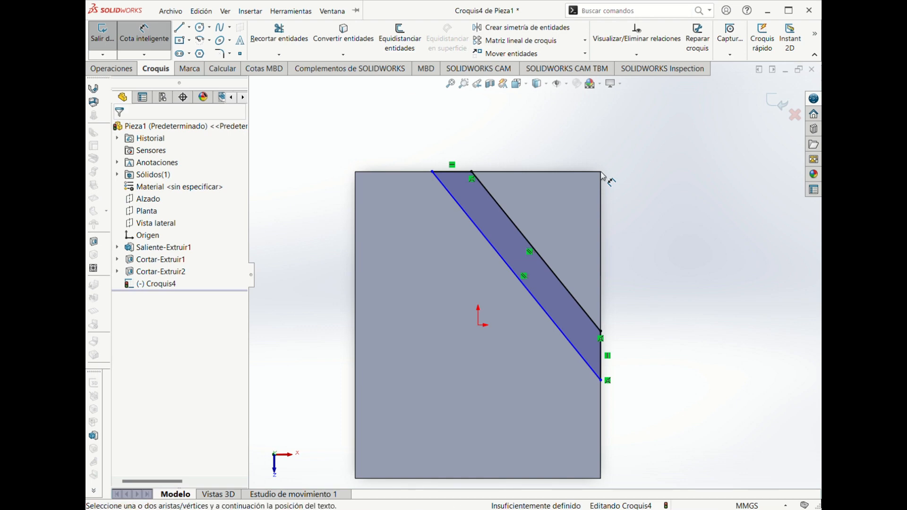
- Add a vertical dimension from the block's corner beside the recess to the strip's lower outer corner on the side edge
scroll(607, 178, down, 5)
scroll(590, 207, down, 2)
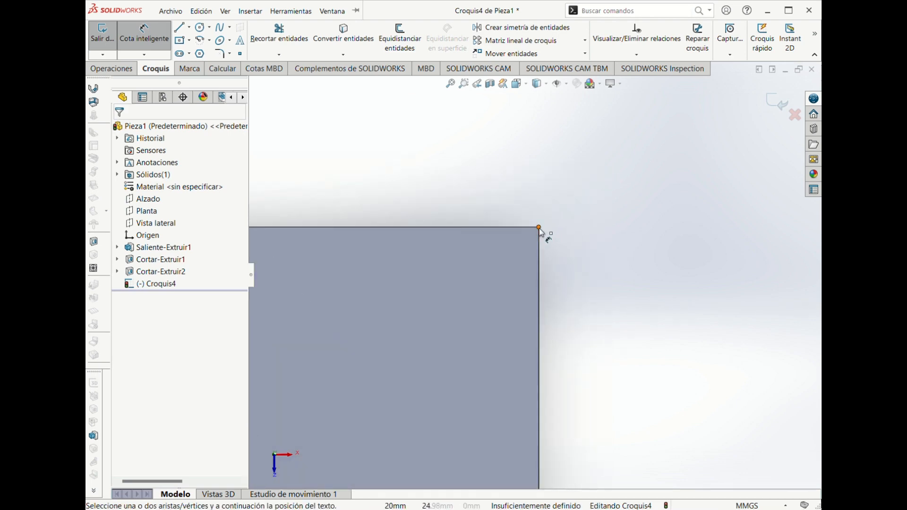
scroll(545, 235, up, 3)
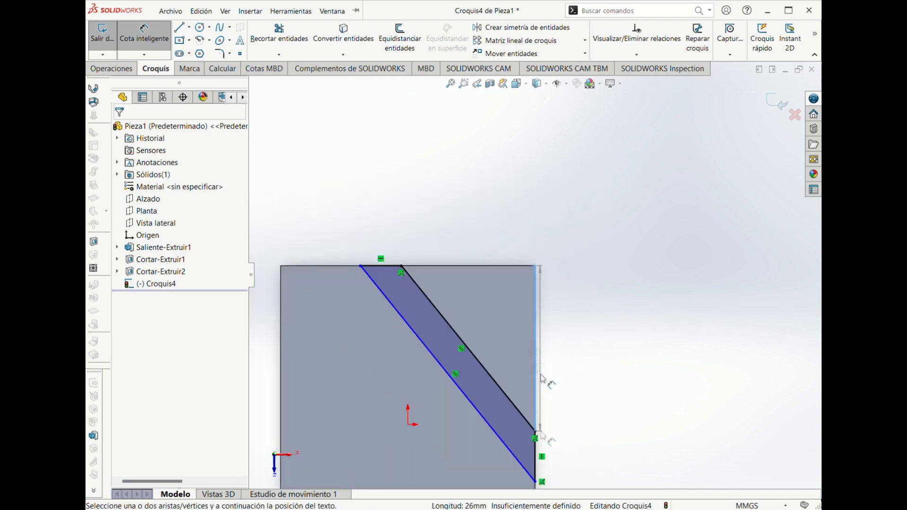
scroll(558, 383, down, 2)
scroll(559, 387, up, 3)
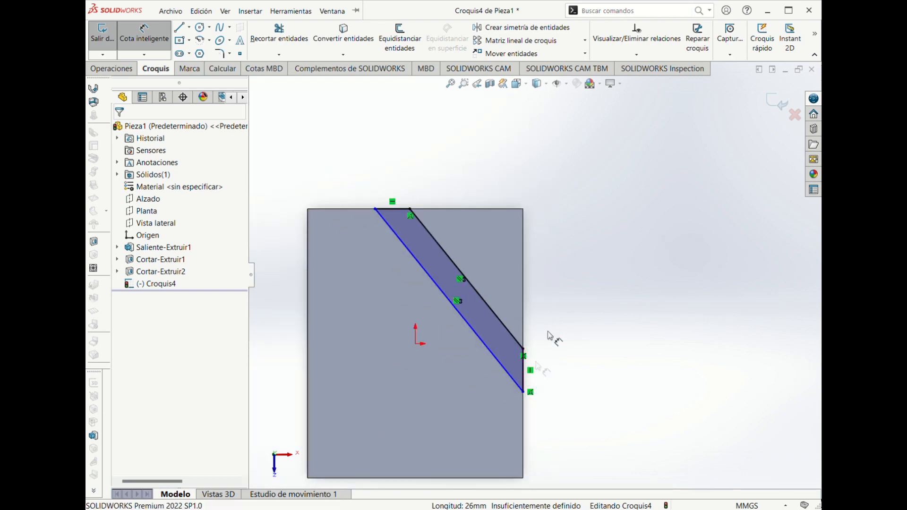
key(Escape)
click(144, 33)
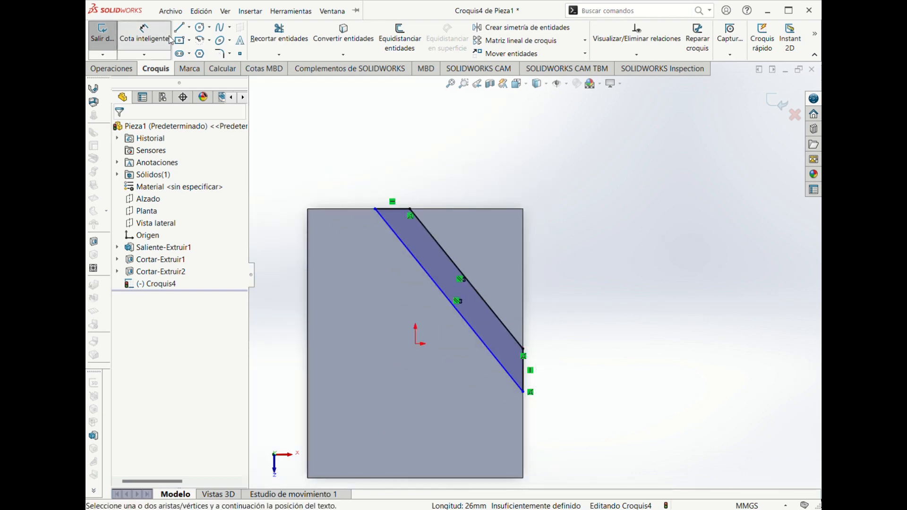
click(523, 210)
click(524, 392)
click(603, 312)
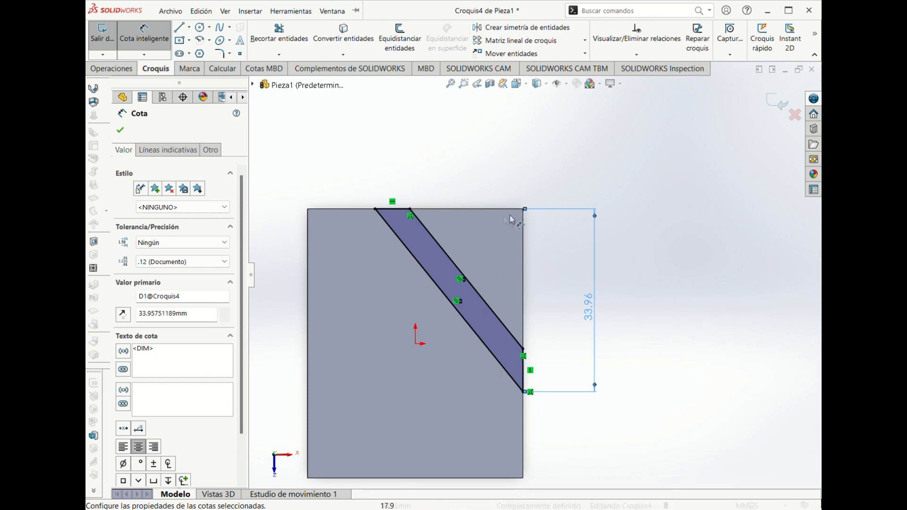
- Add a horizontal reference dimension above the block from the outer diagonal's upper end to the corner beside the recess
click(376, 210)
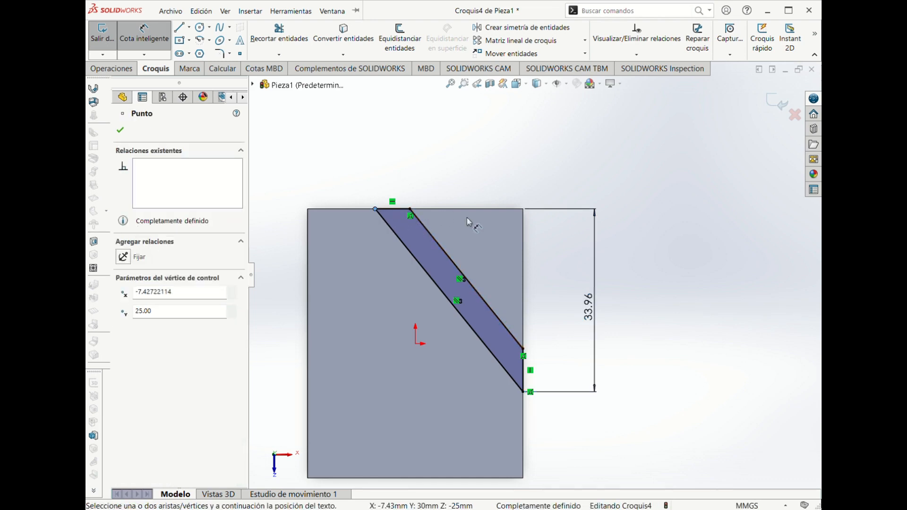
click(523, 208)
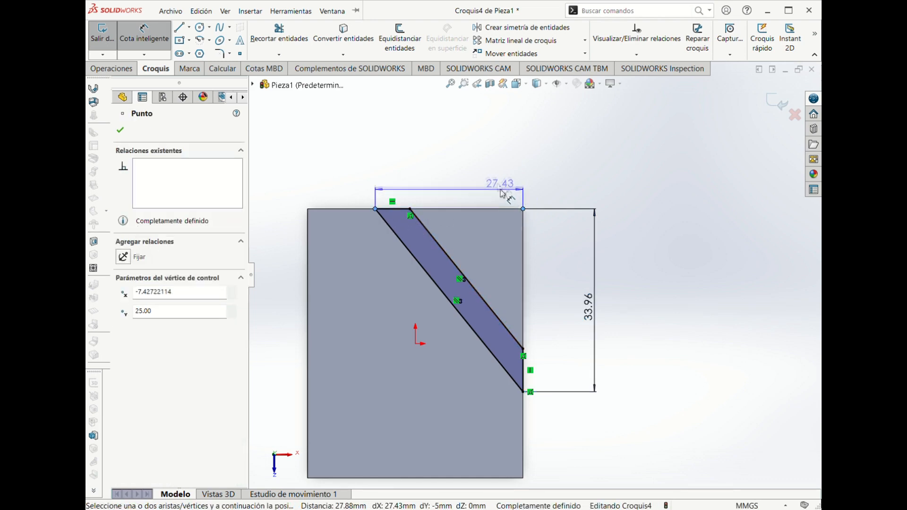
click(491, 179)
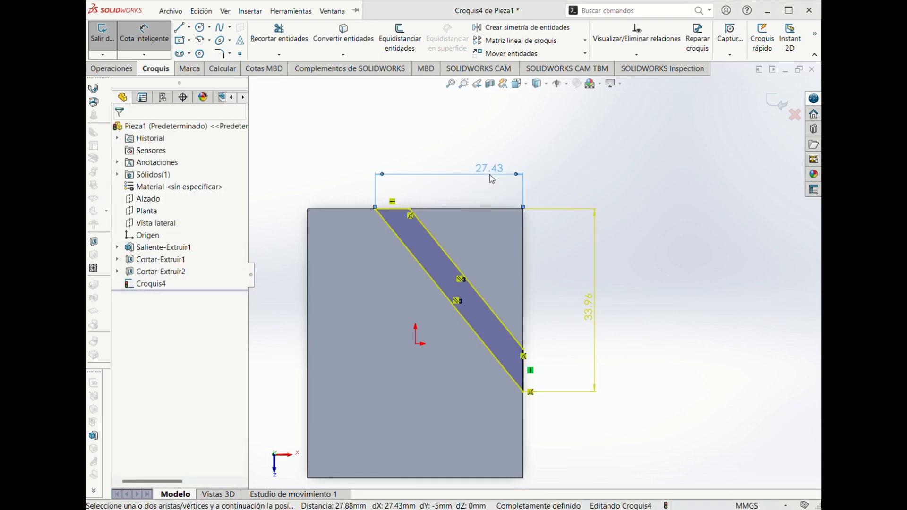
click(629, 253)
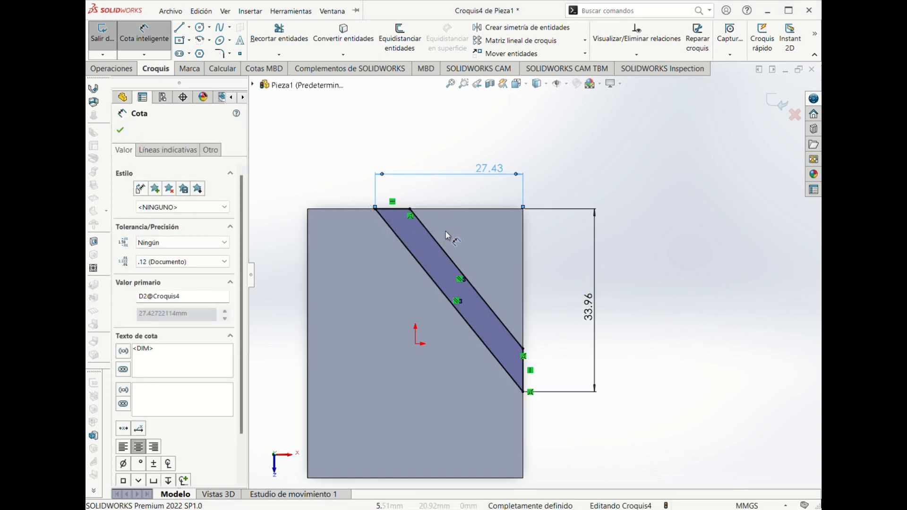
key(Escape)
- Delete the strip's inner diagonal line along the recess edge and its two short lines on the block's edges
click(431, 235)
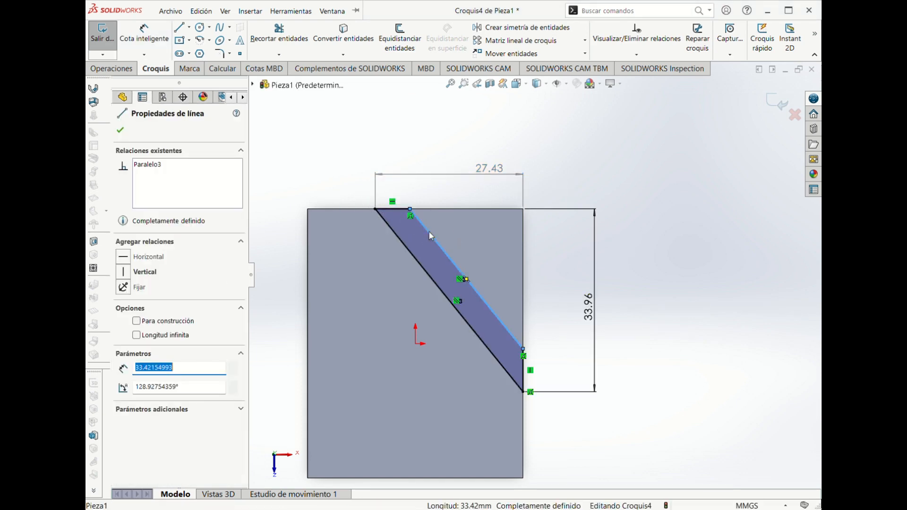
key(Delete)
click(404, 210)
key(Delete)
click(525, 374)
key(Delete)
- Sketch a closed strip outside the remaining diagonal, with an outer diagonal about 54 mm long and a side edge about 8.4 mm long
click(158, 45)
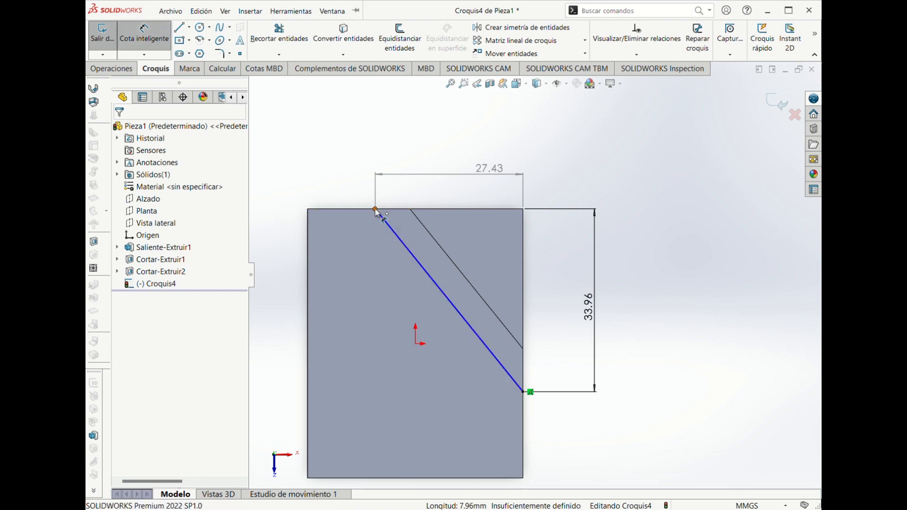
key(l)
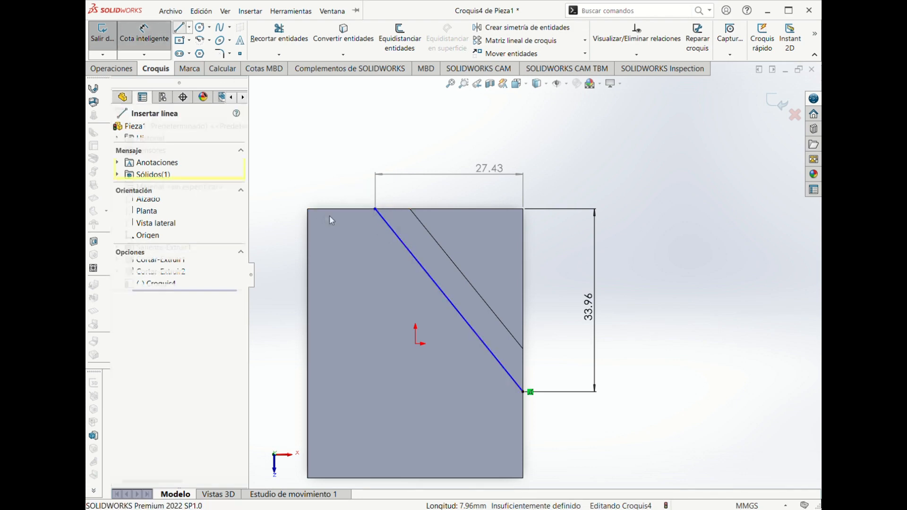
click(375, 209)
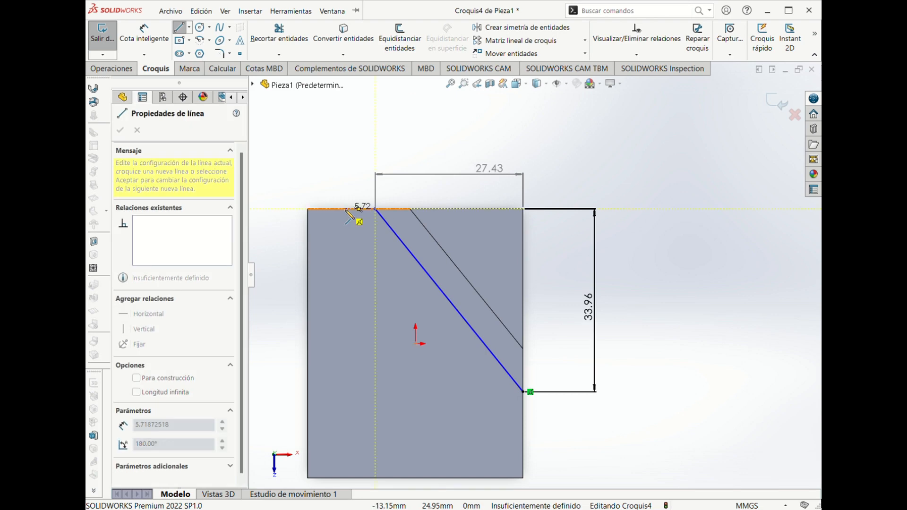
click(343, 209)
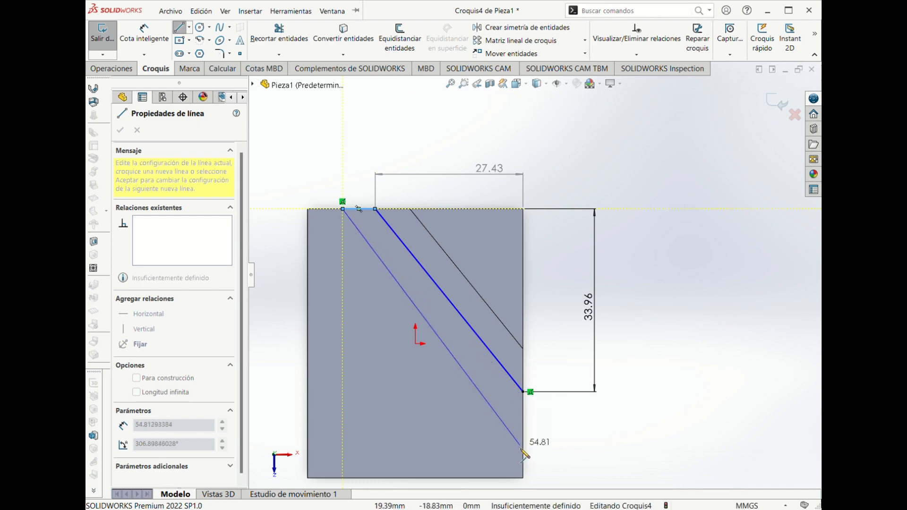
click(524, 437)
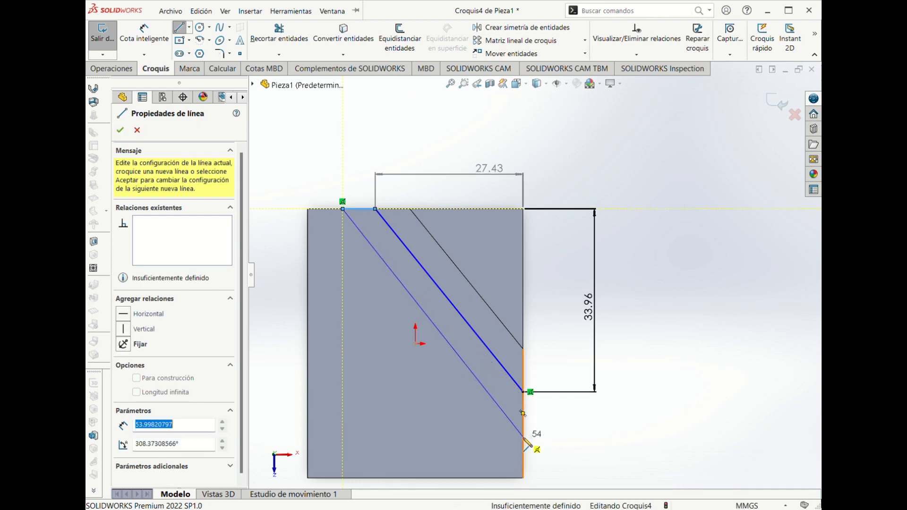
click(523, 392)
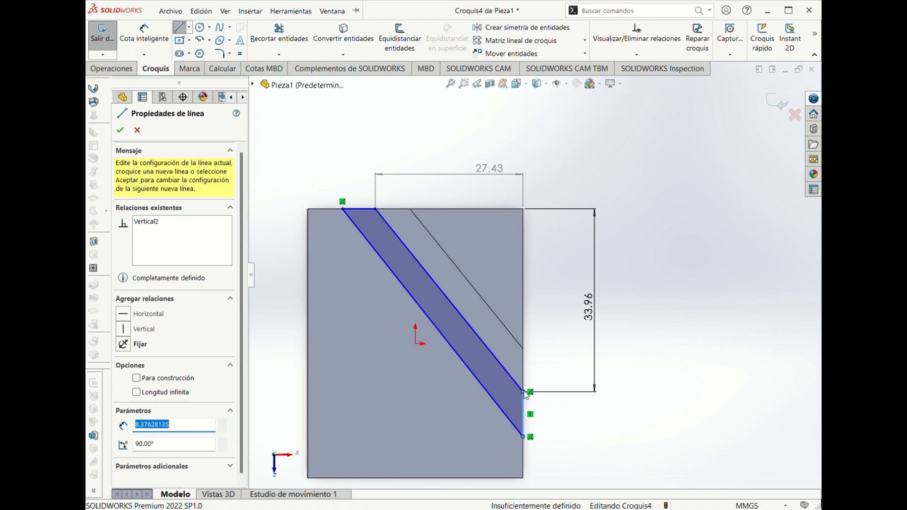
- Add an angle dimension between the new strip's two diagonal lines
click(148, 46)
click(445, 339)
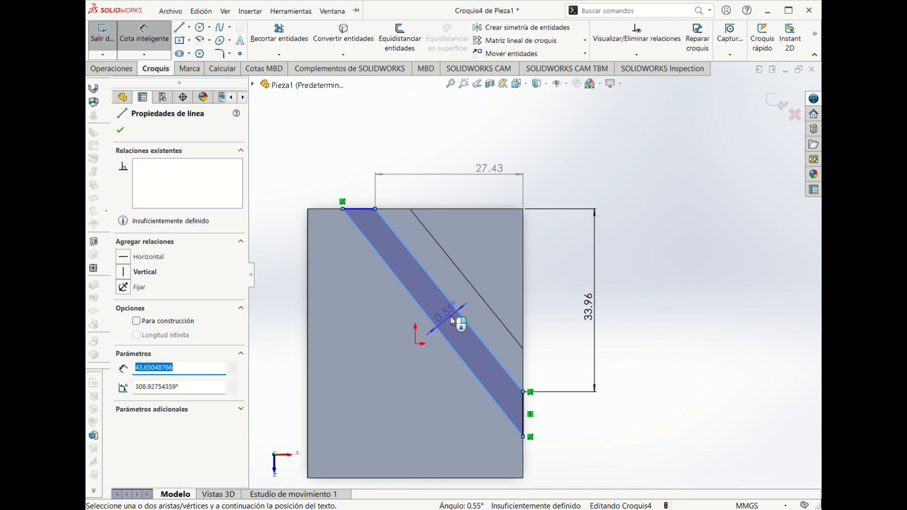
click(453, 322)
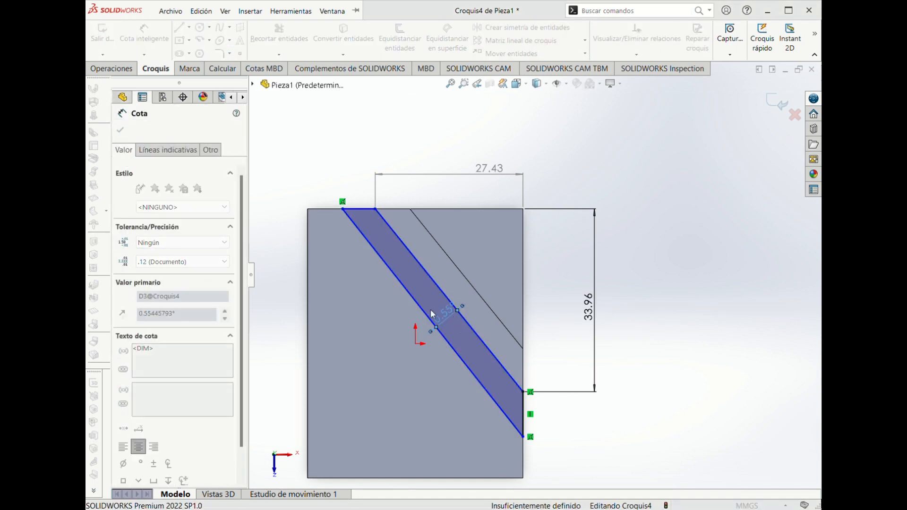
click(417, 302)
click(599, 285)
- Delete the angle dimension between the strip's diagonals and the horizontal reference dimension above the block
mouse_move(478, 320)
middle_down()
mouse_move(461, 121)
mouse_move(432, 151)
mouse_move(416, 197)
mouse_move(477, 274)
middle_up()
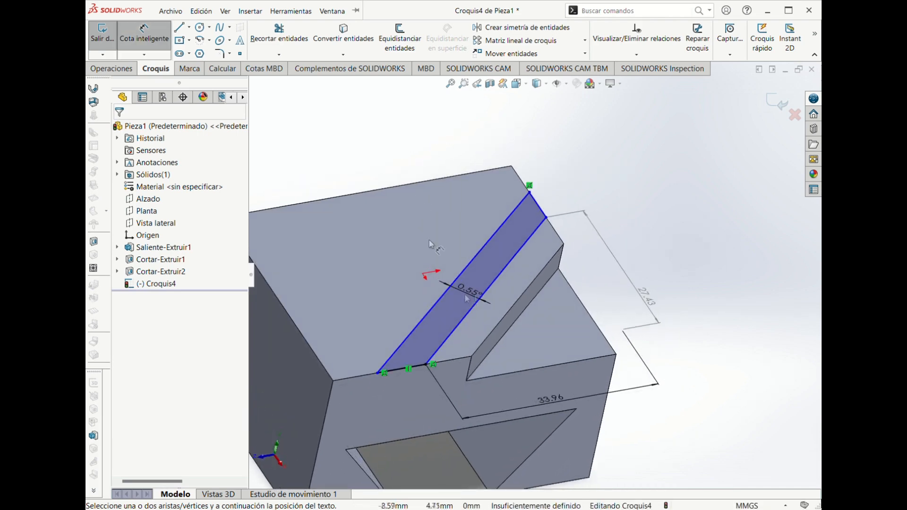
scroll(477, 271, down, 4)
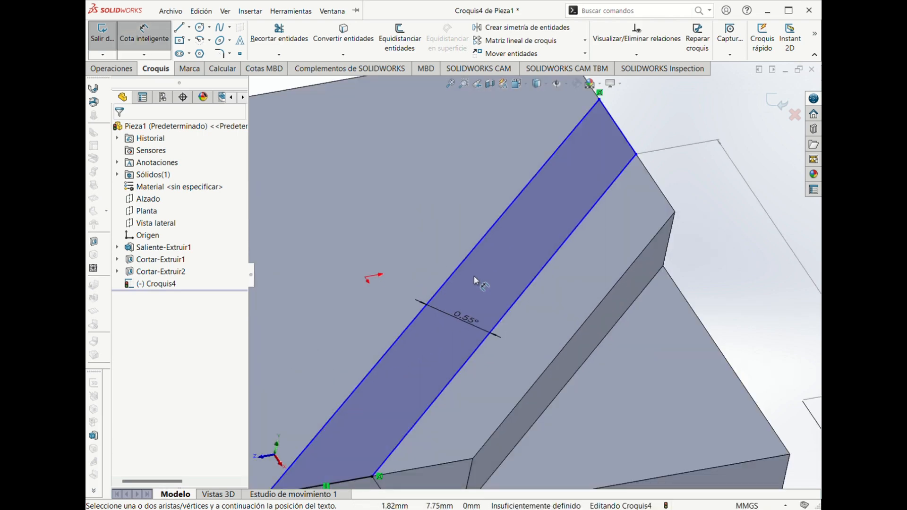
key(ctrl+1)
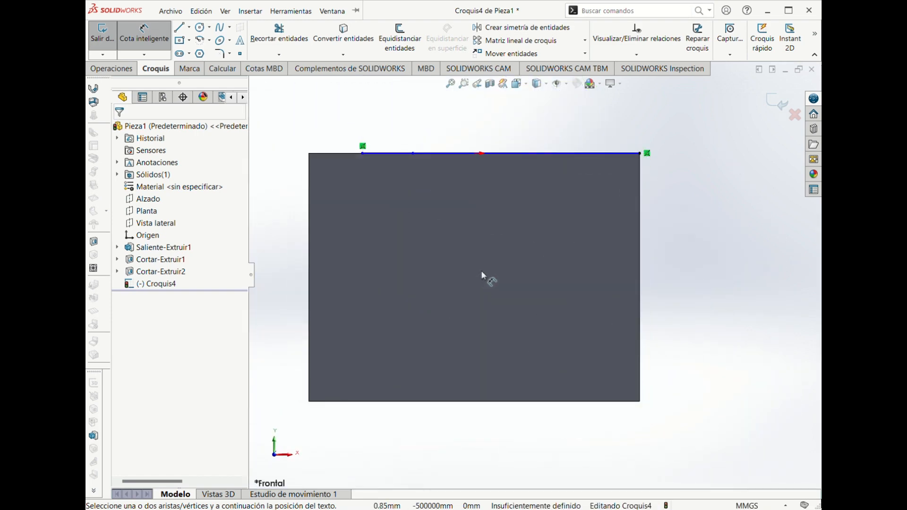
key(ctrl+4)
key(ctrl+5)
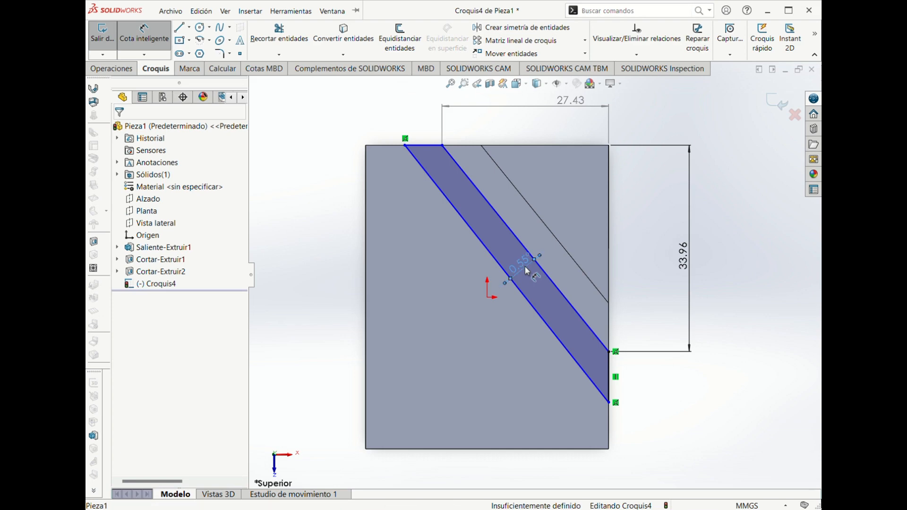
click(532, 268)
key(Delete)
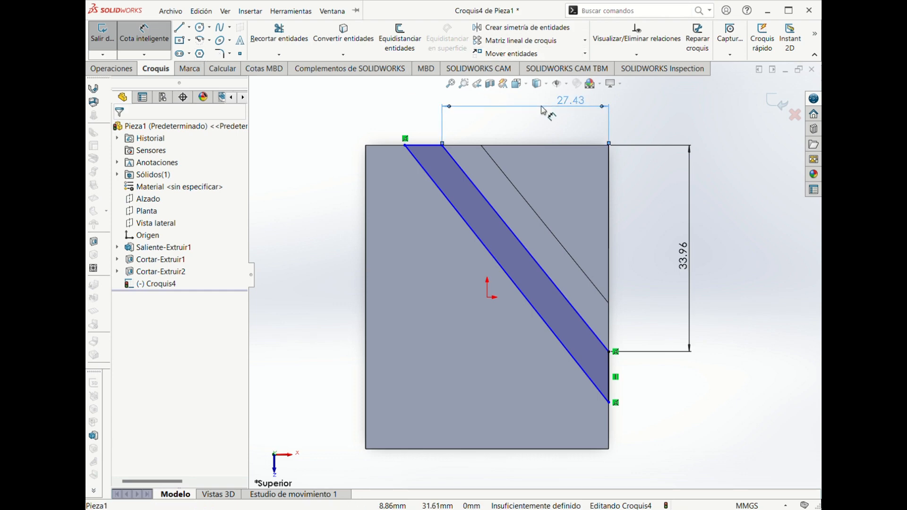
click(571, 101)
key(Delete)
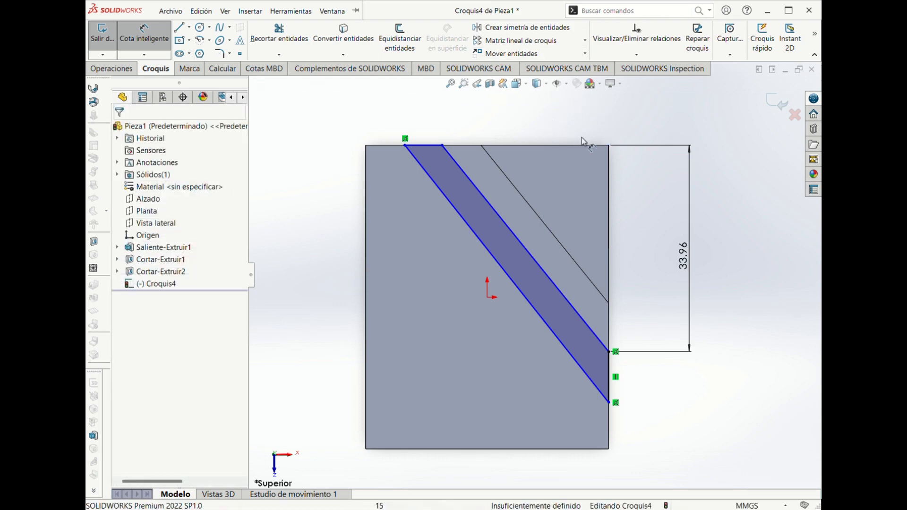
- Dimension the horizontal distance from the strip's upper corner nearest the recess to the block's corner beside the recess
click(443, 146)
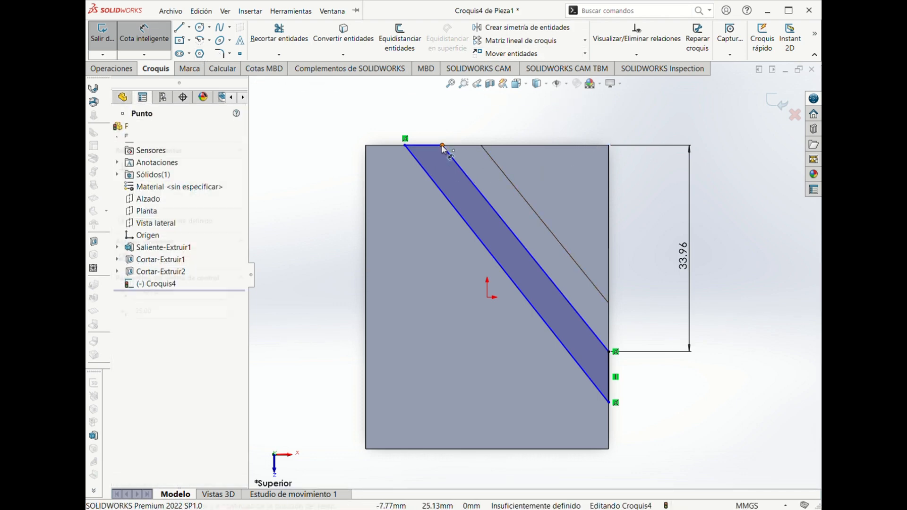
click(609, 146)
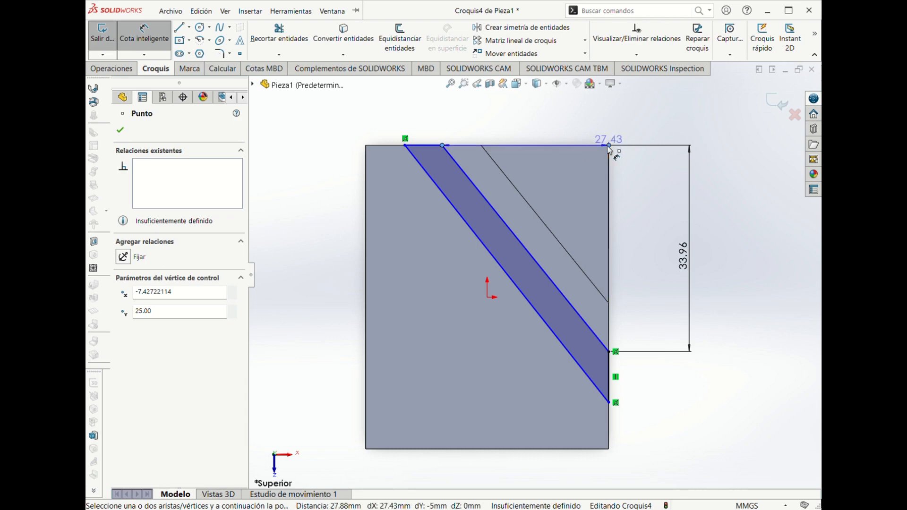
click(519, 124)
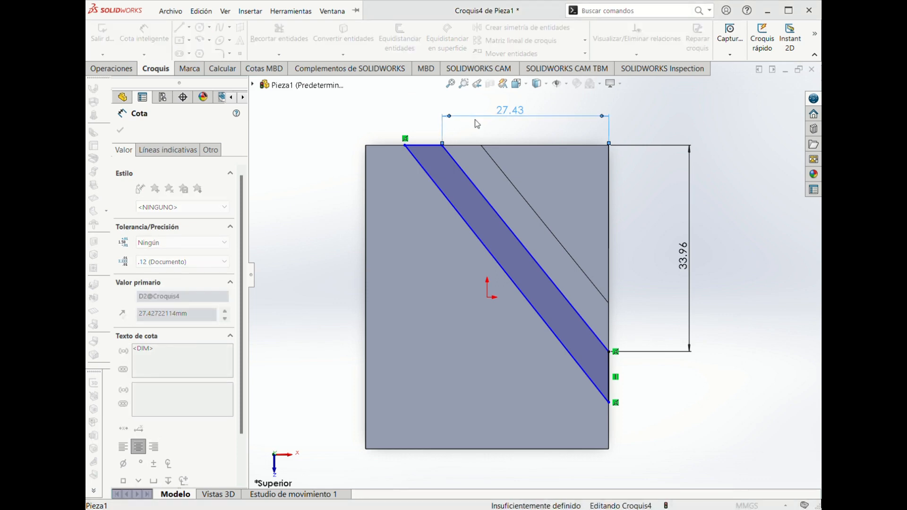
click(685, 252)
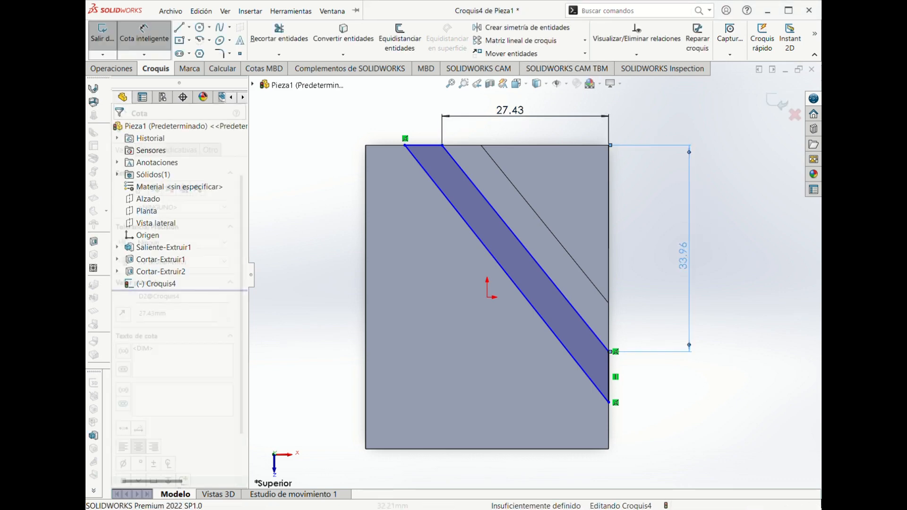
- Dimension the vertical distance from the block's corner beside the recess to the strip's inner side corner and set it to 34 mm
double_click(687, 246)
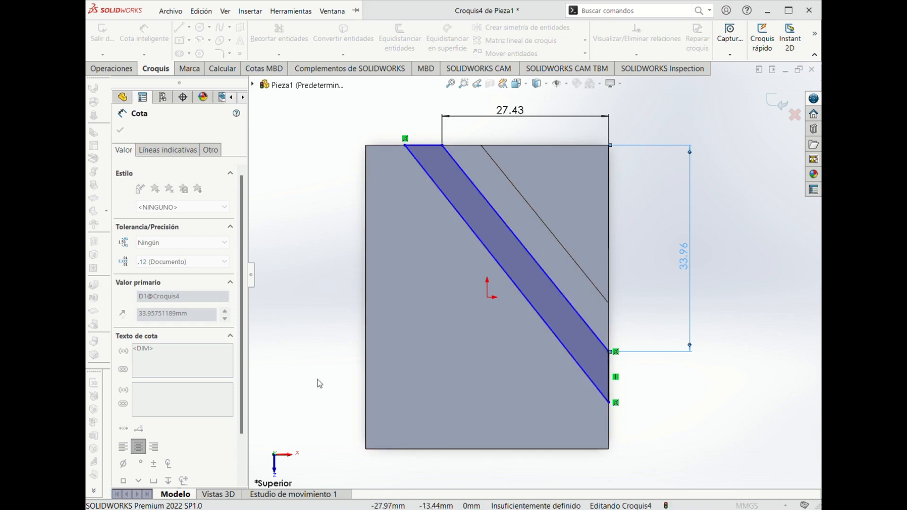
key(Return)
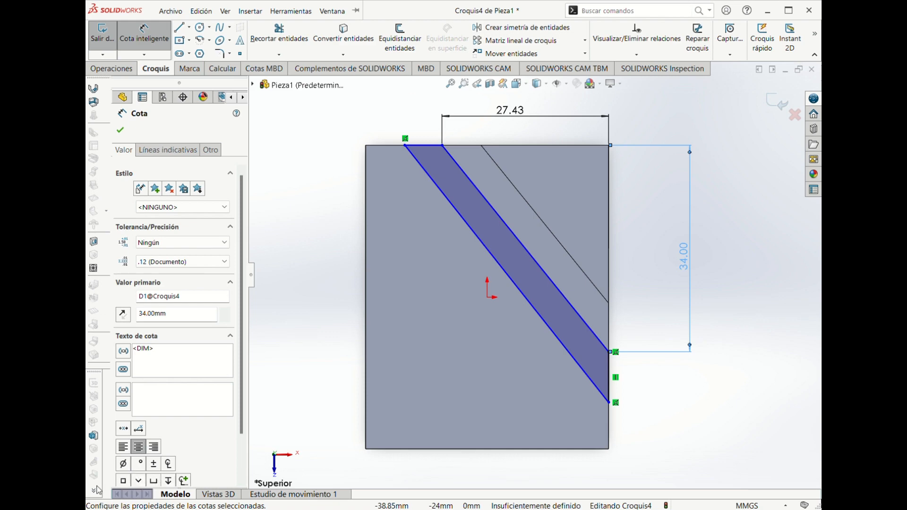
click(500, 267)
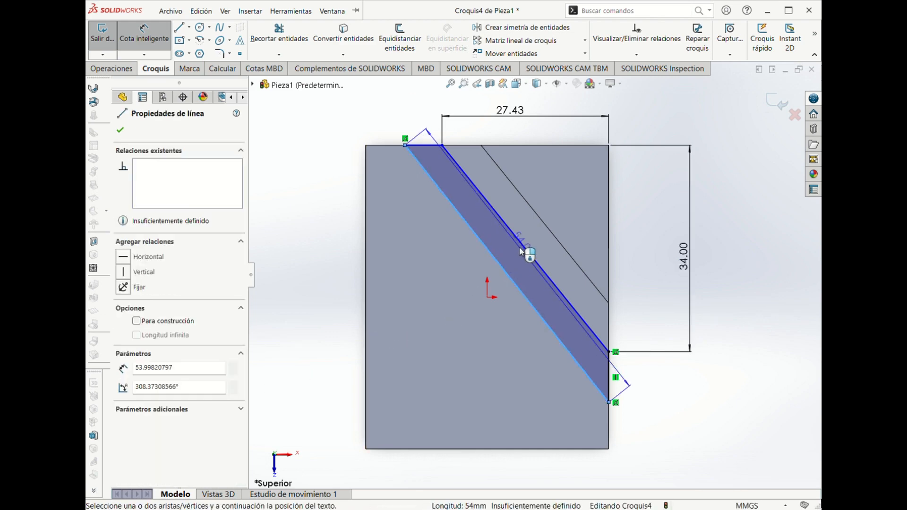
key(Escape)
key(Escape)
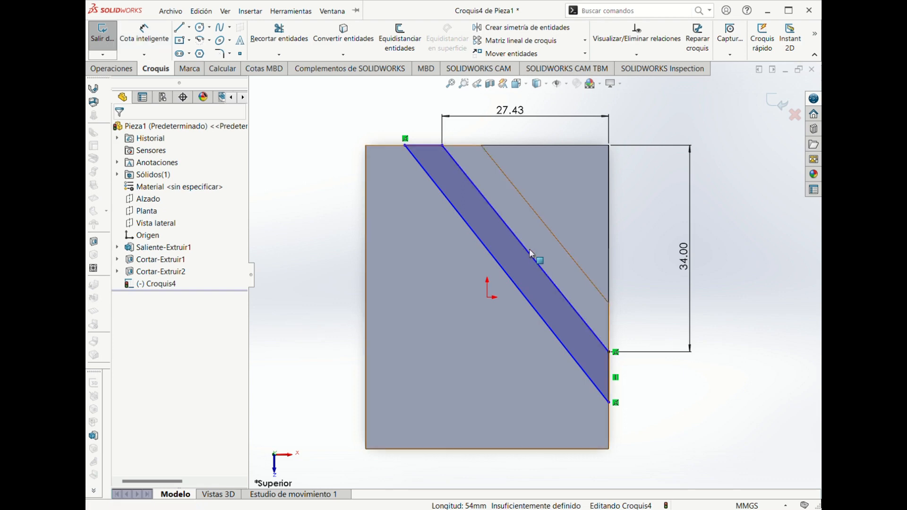
- Add a parallel relation between the strip's two diagonal lines
click(529, 256)
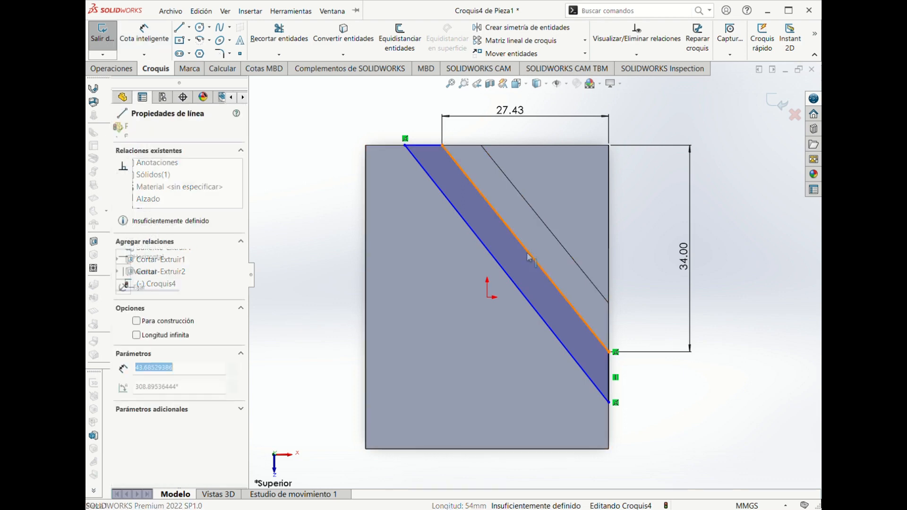
click(514, 283)
ctrl+click(508, 276)
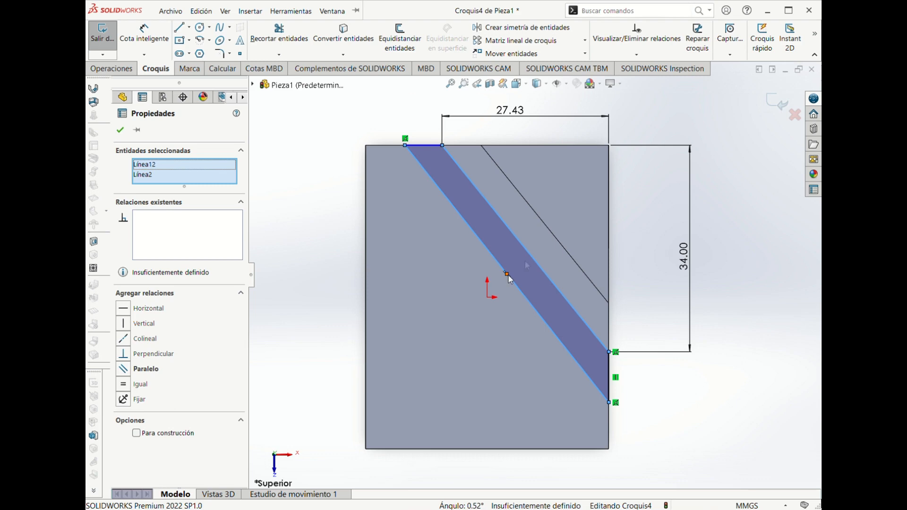
click(597, 229)
key(Escape)
- Dimension the perpendicular distance between the strip's two diagonals and set it to 5 mm
click(144, 33)
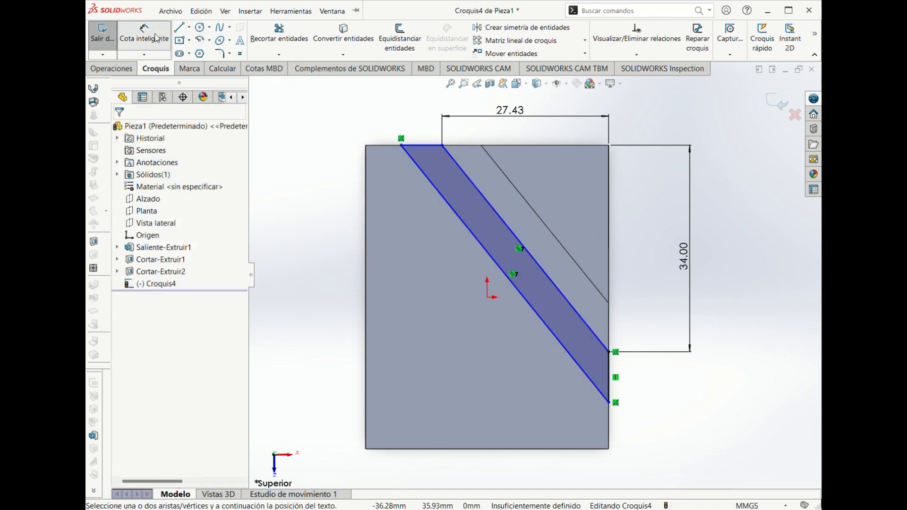
click(526, 300)
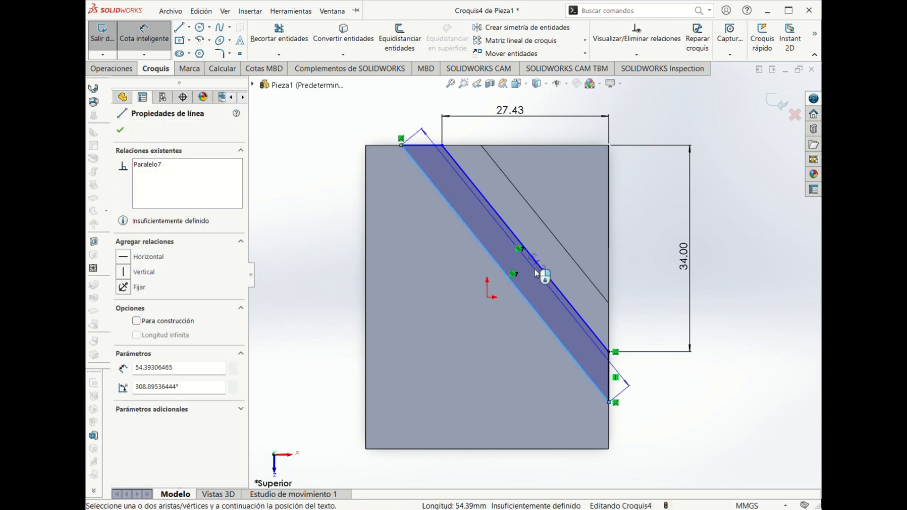
click(539, 264)
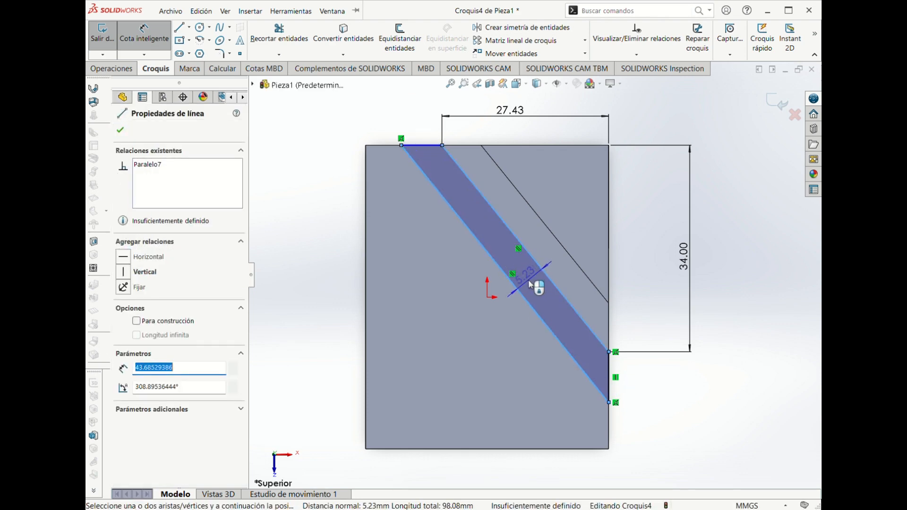
click(531, 285)
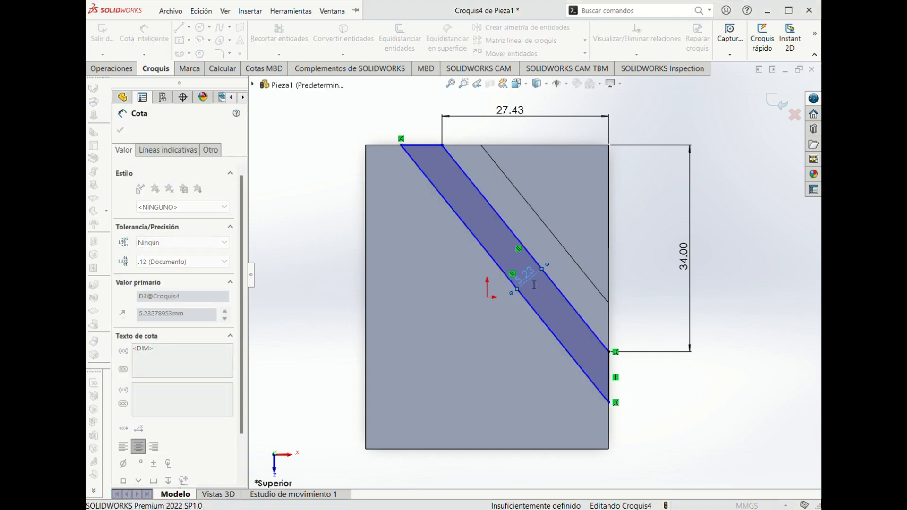
text(5)
key(Return)
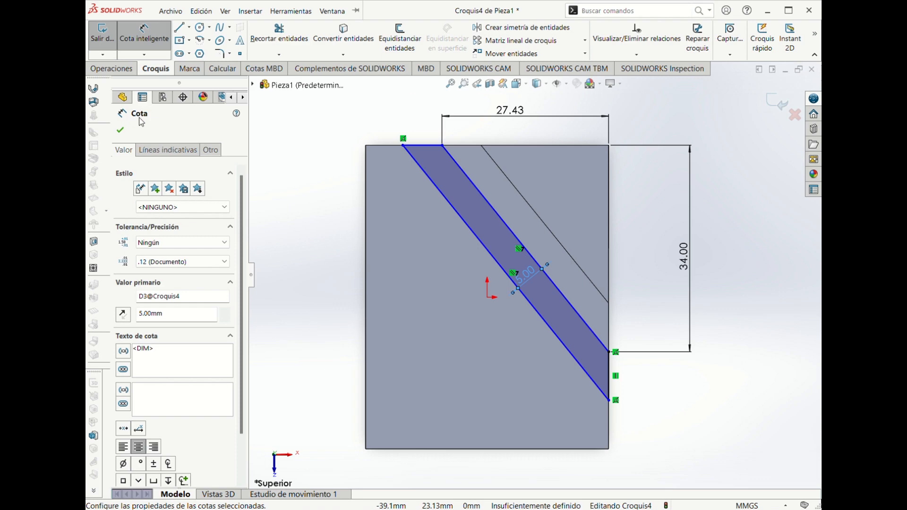
click(128, 133)
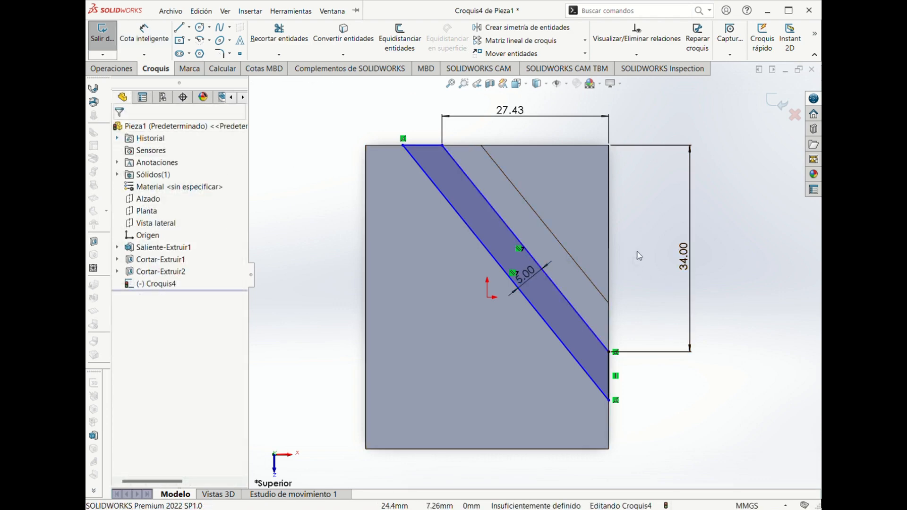
- Delete the vertical and horizontal dimensions that locate the strip from the block's corner beside the recess
click(690, 247)
key(Delete)
key(Delete)
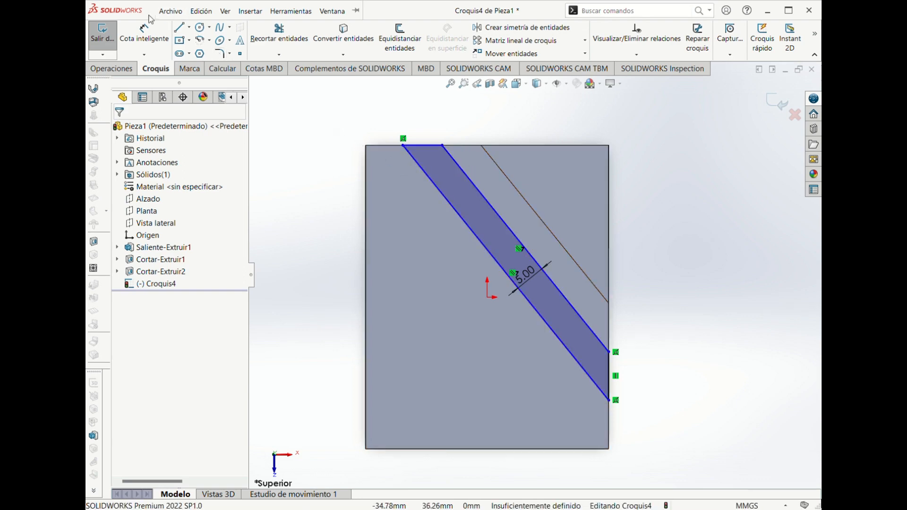
- Dimension the horizontal distance from the block's edge opposite the recess to the strip's outer upper corner
click(137, 34)
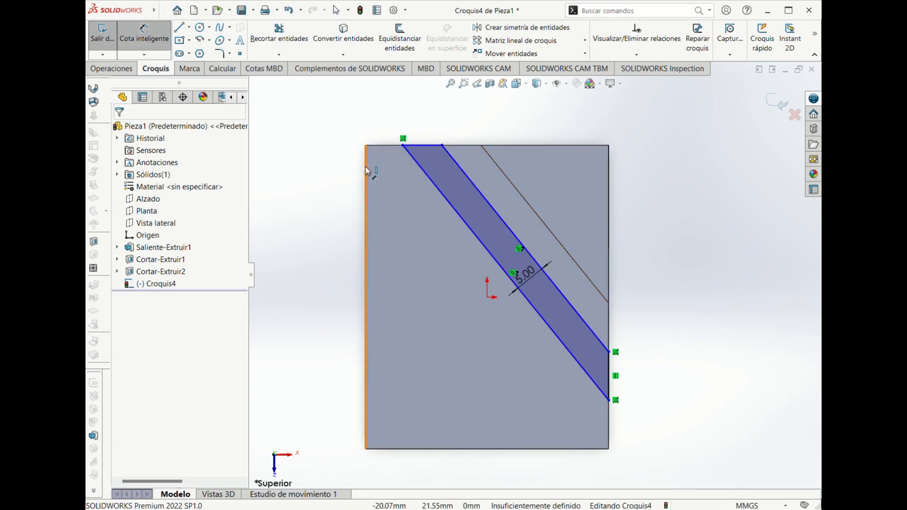
click(404, 142)
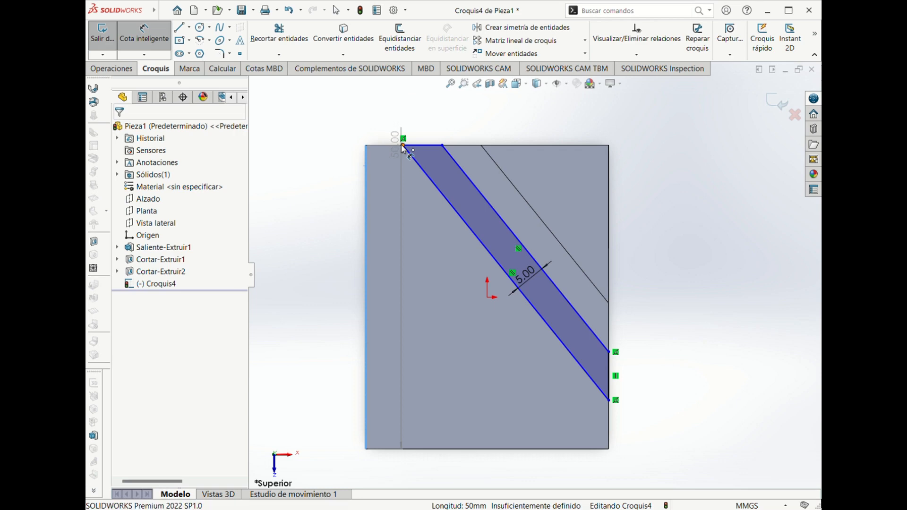
click(381, 122)
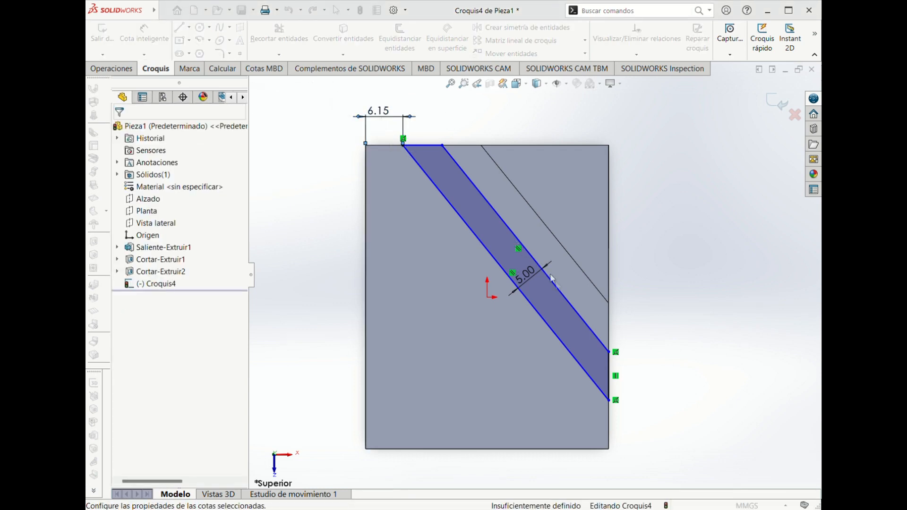
- Dimension the vertical distance from the strip's lowest corner to the block's corner below it
click(610, 401)
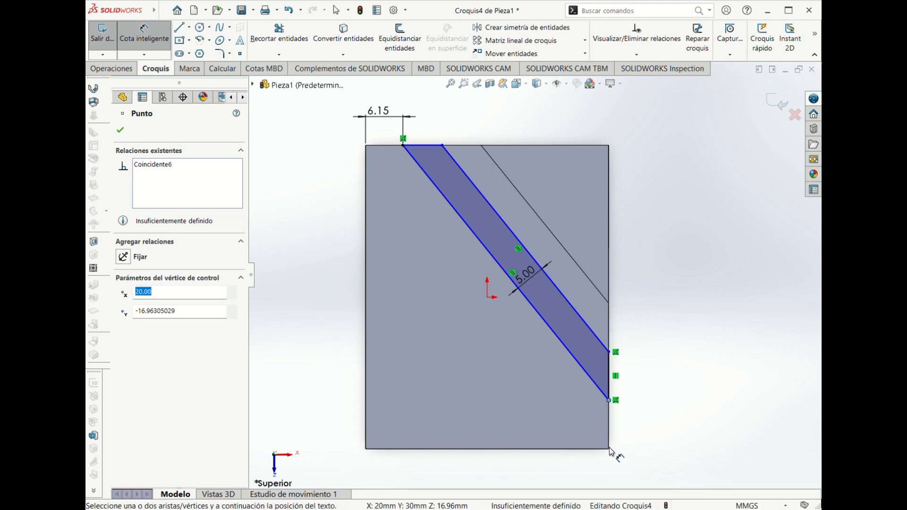
scroll(612, 453, down, 5)
click(570, 369)
click(632, 306)
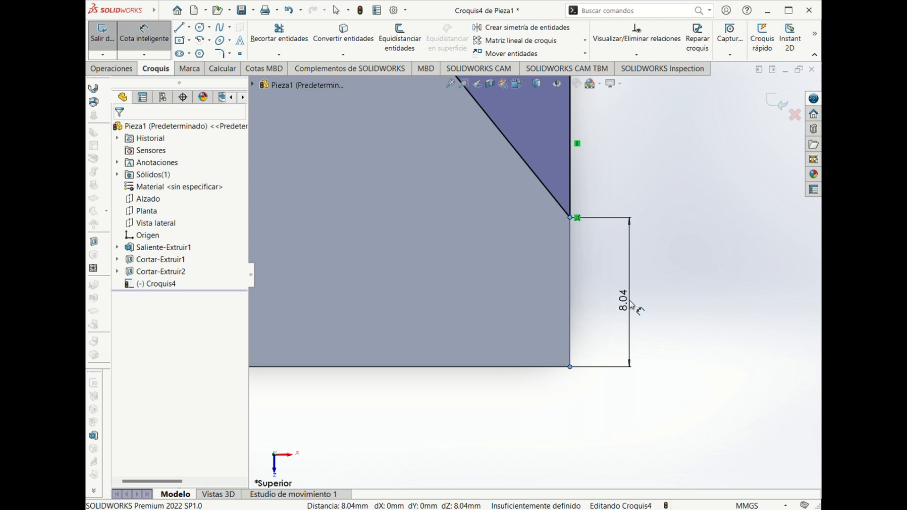
click(588, 285)
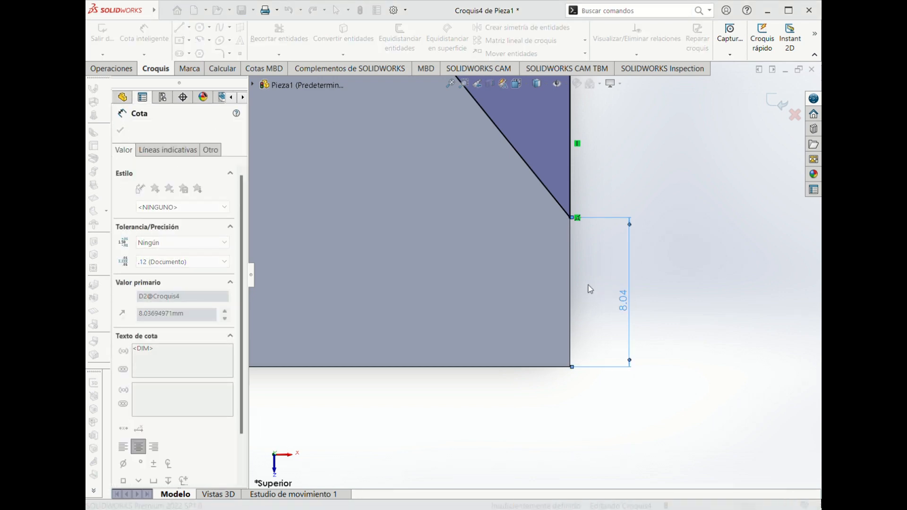
scroll(597, 219, up, 9)
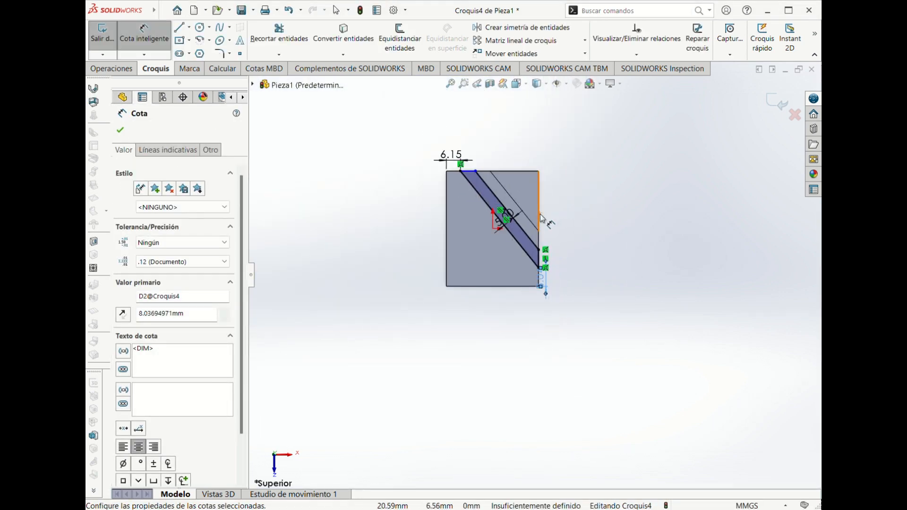
- Dimension the strip's short horizontal edge along the block's upper edge
scroll(482, 194, down, 7)
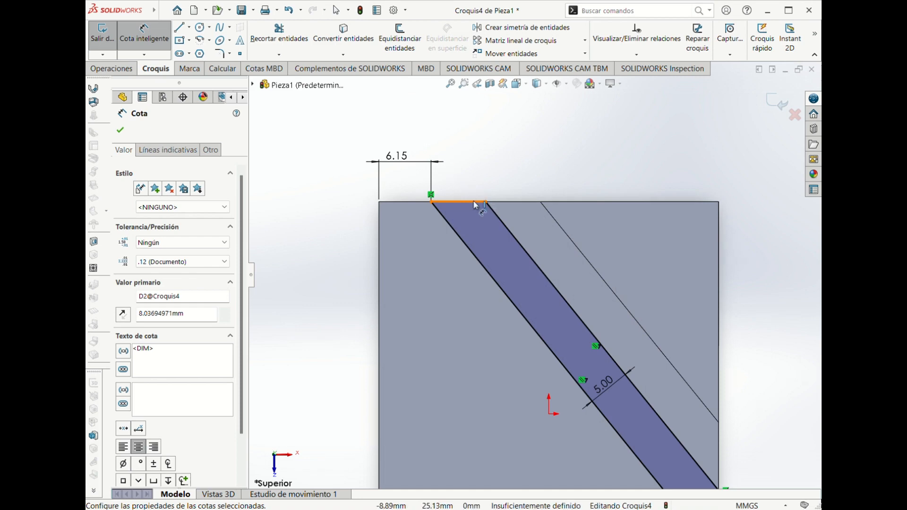
click(476, 204)
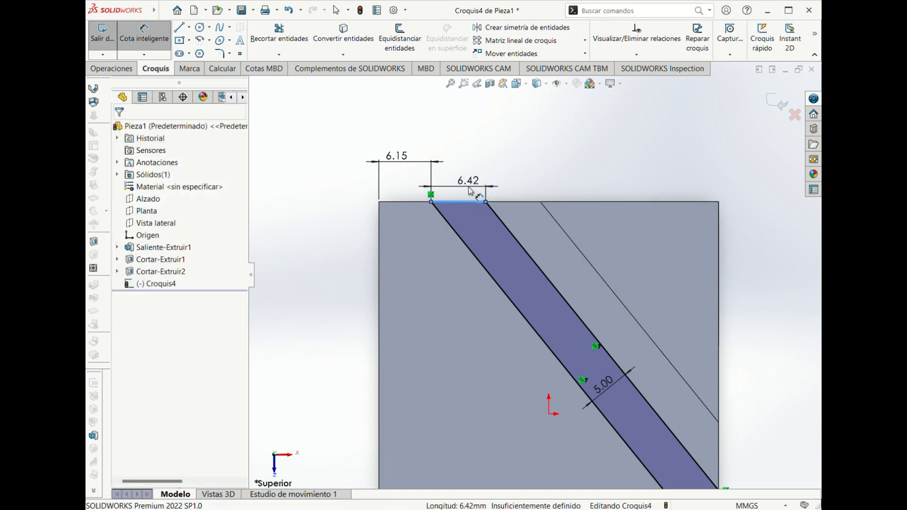
click(471, 189)
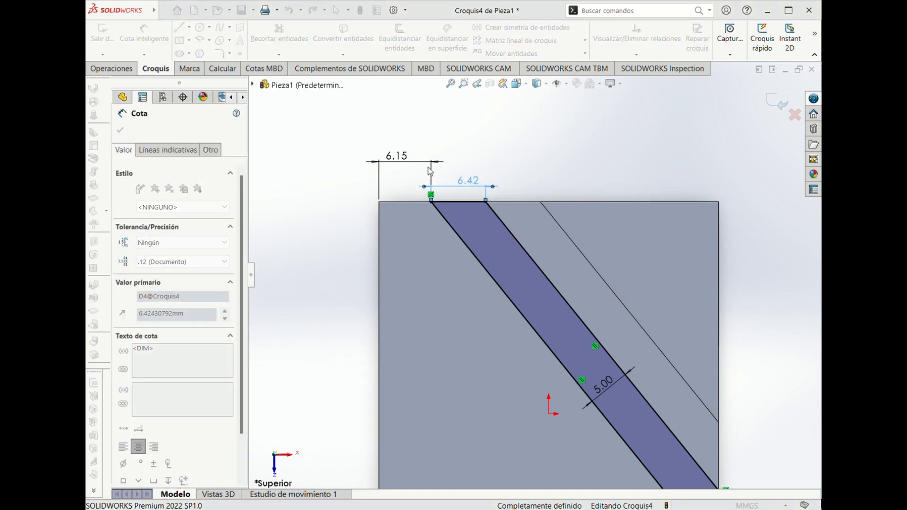
scroll(517, 229, up, 3)
scroll(537, 269, down, 2)
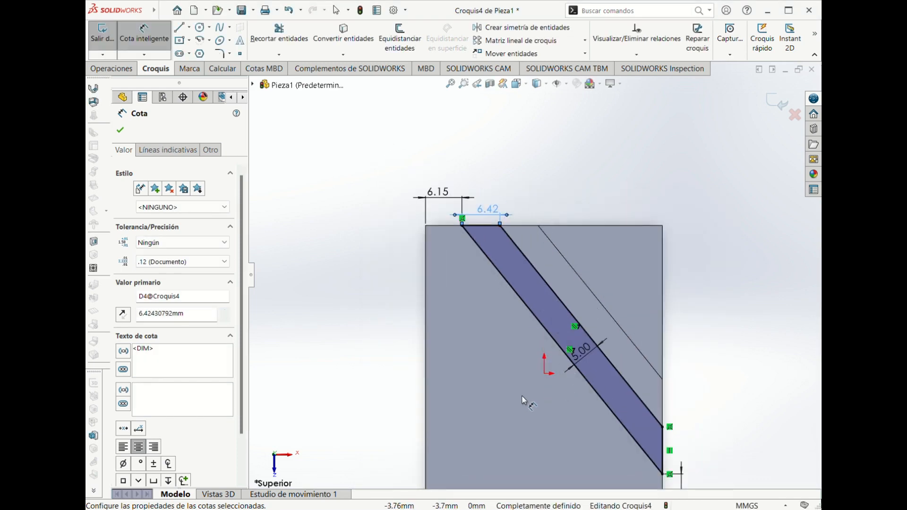
- Cut-extrude the diagonal strip sketch 5 mm deep into the block's top face
key(ctrl+7)
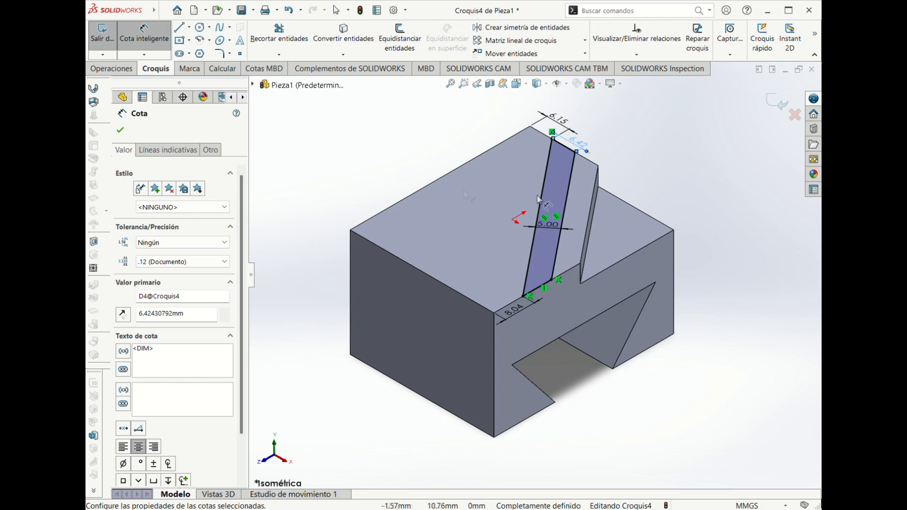
click(96, 70)
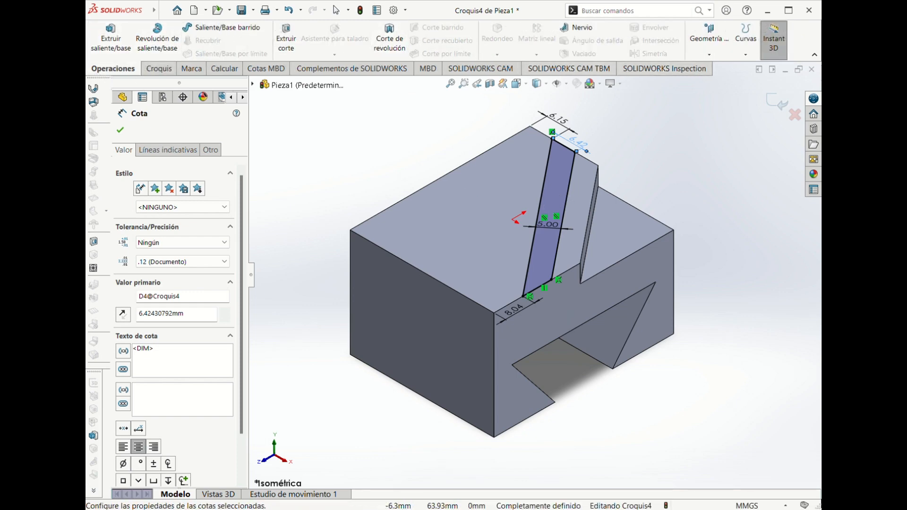
click(286, 41)
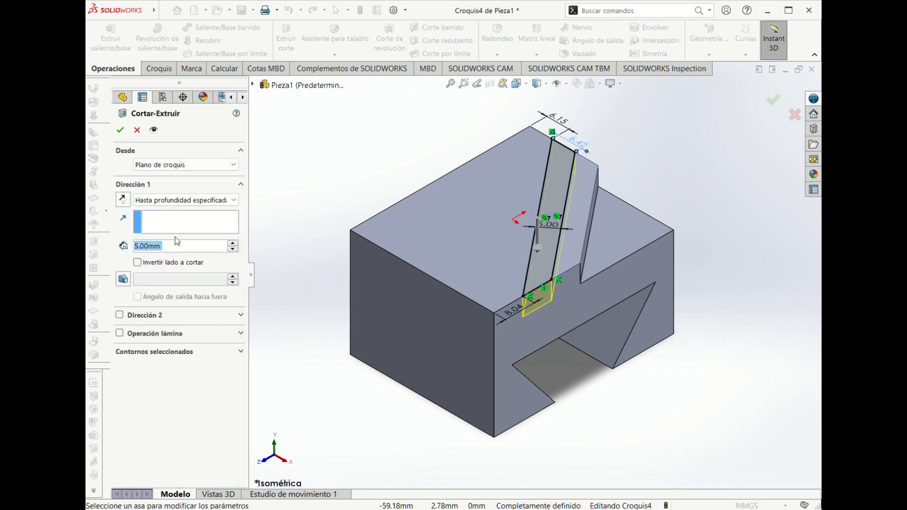
click(118, 131)
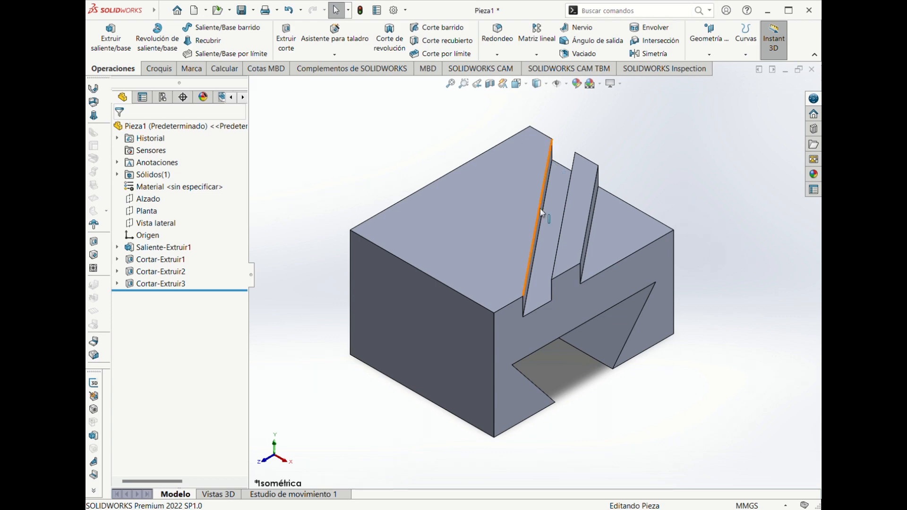
- Assign the Aleación 1060 material to the part
scroll(542, 214, down, 3)
scroll(529, 263, up, 5)
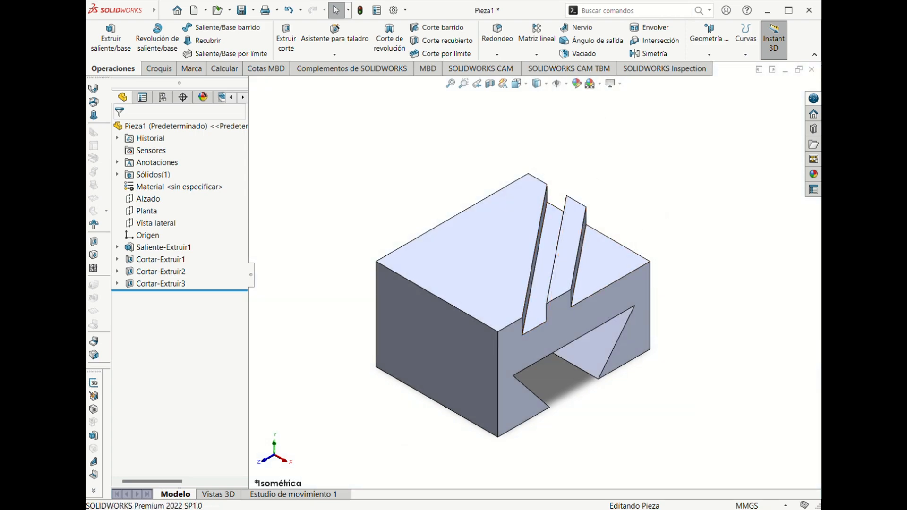
middle_drag(511, 302, 622, 210)
key(ctrl+7)
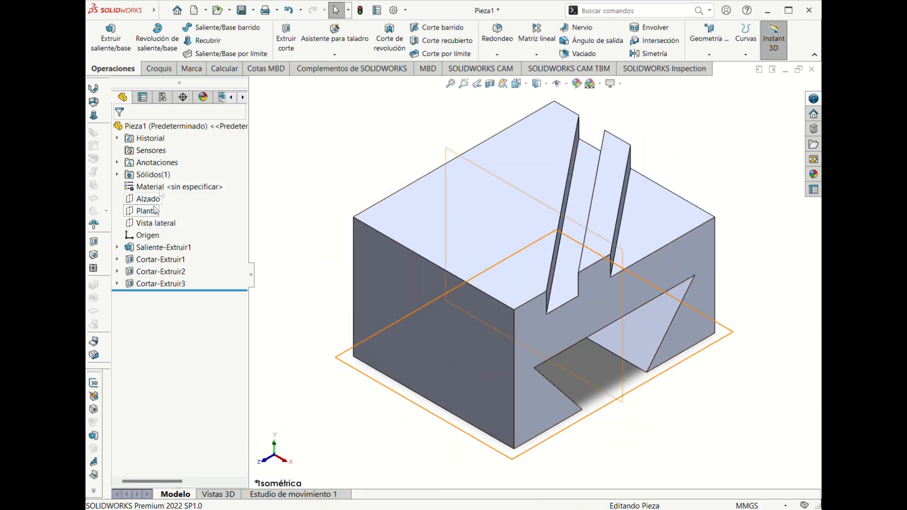
click(162, 188)
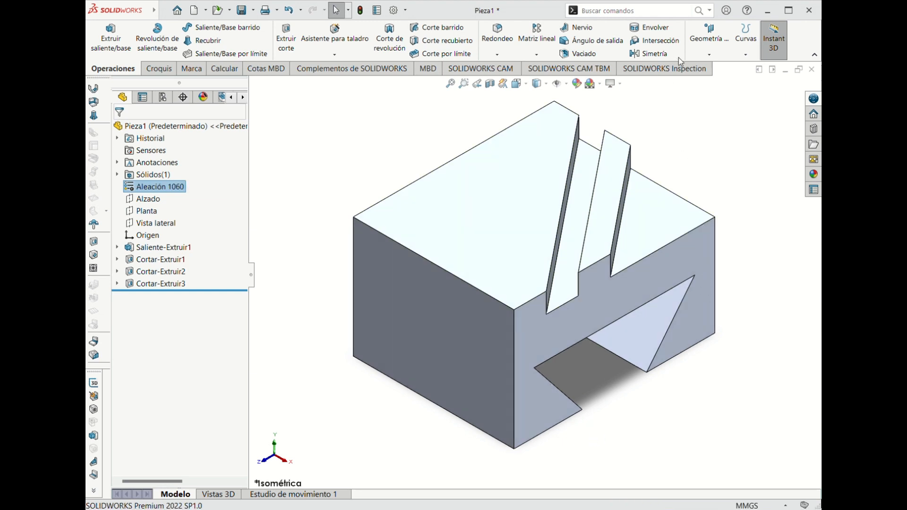
- Save the part under the name video_3
click(470, 241)
middle_drag(470, 260, 383, 269)
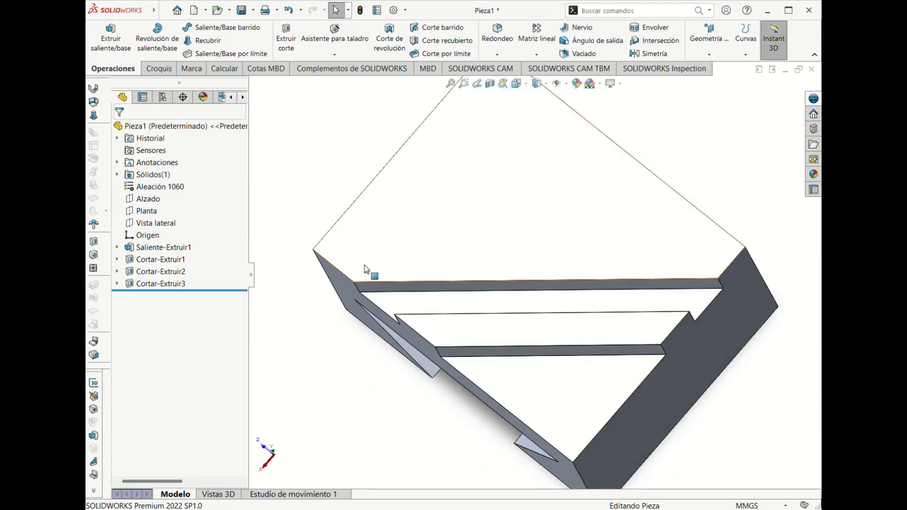
key(ctrl+7)
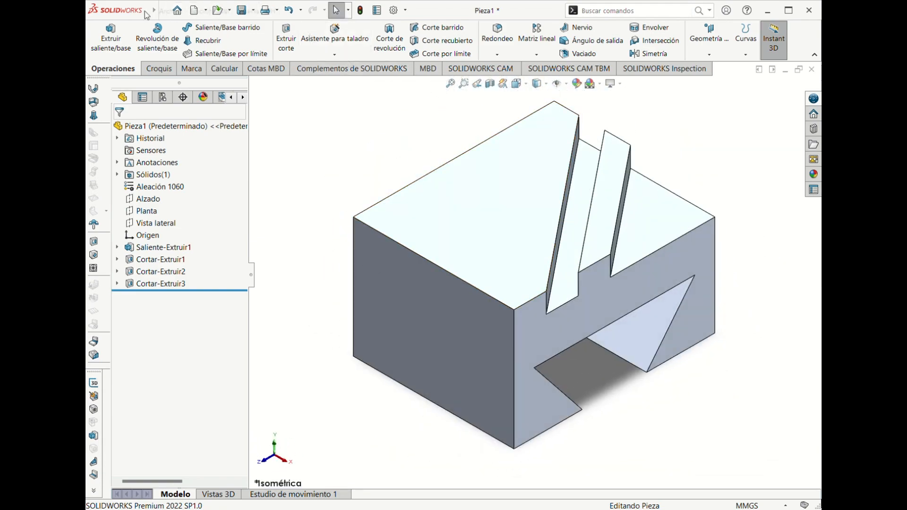
mouse_move(164, 14)
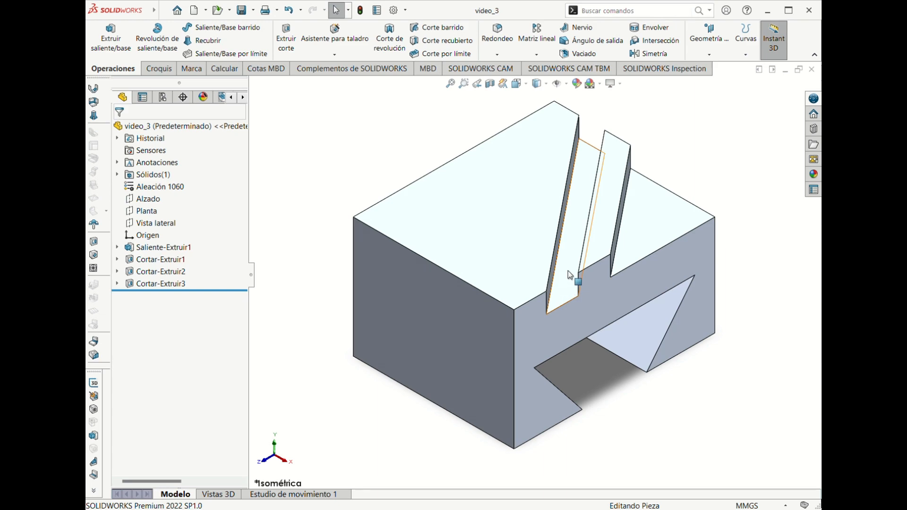
scroll(568, 271, down, 3)
scroll(568, 270, up, 6)
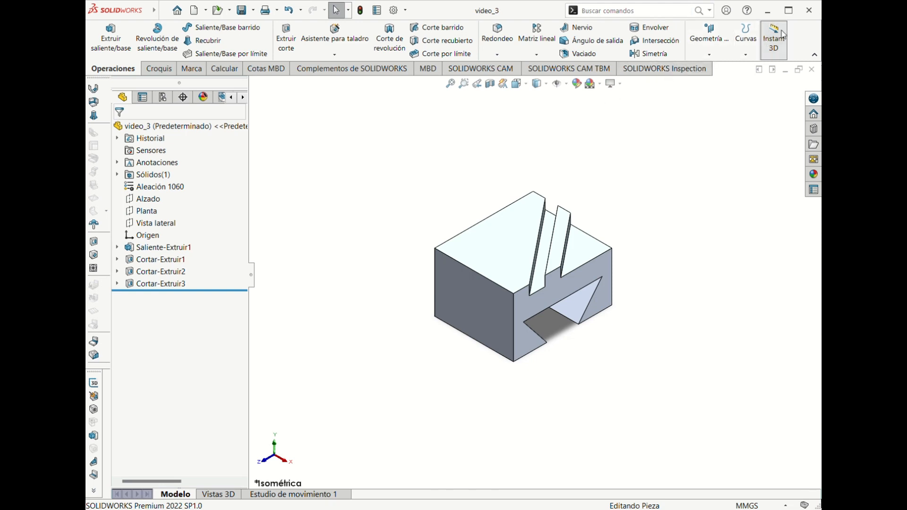
- Examine the finished block from the front, back, left, top and bottom, ending in the isometric view
click(766, 42)
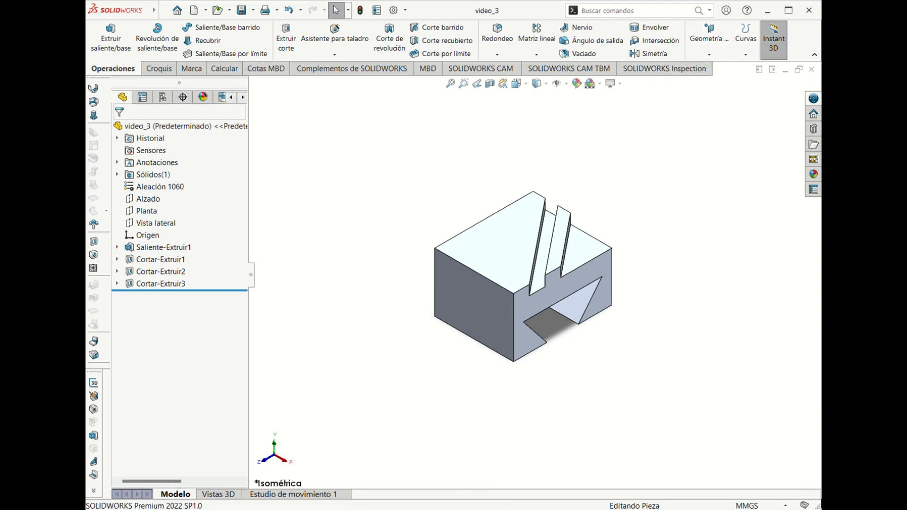
middle_drag(610, 274, 561, 227)
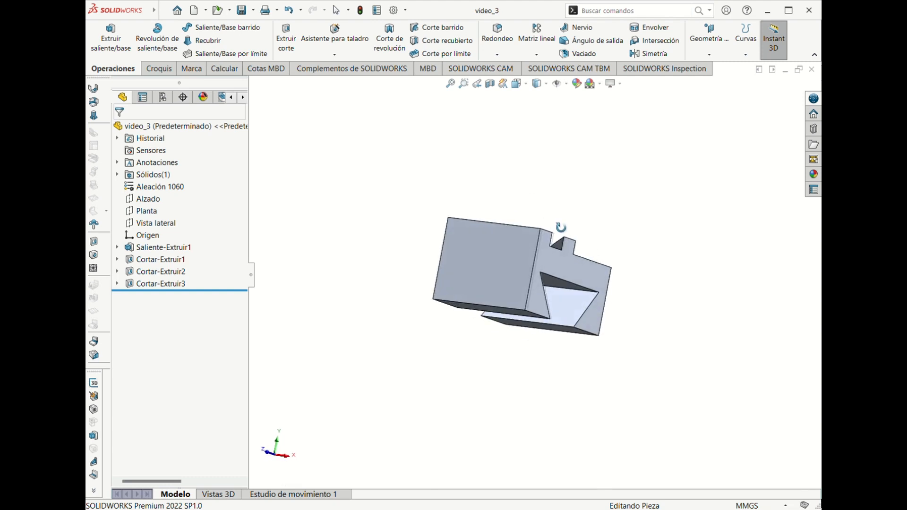
click(478, 68)
click(450, 85)
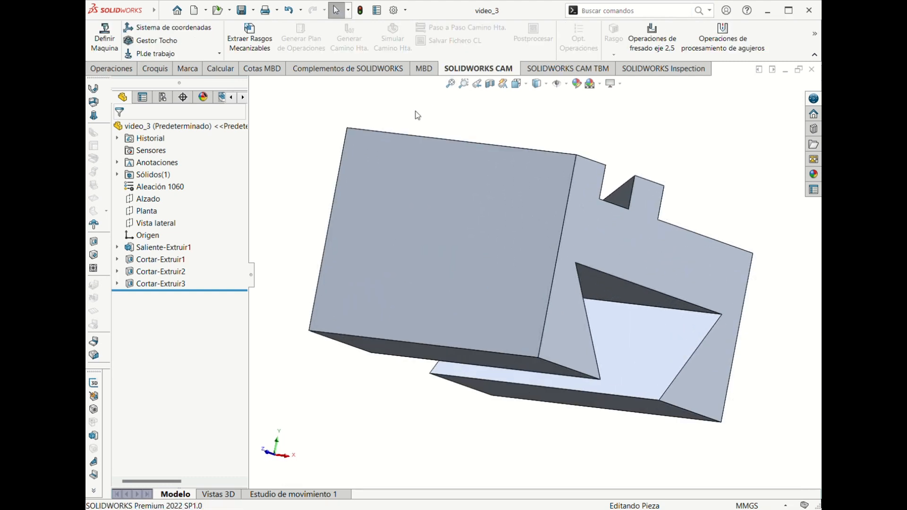
key(ctrl+1)
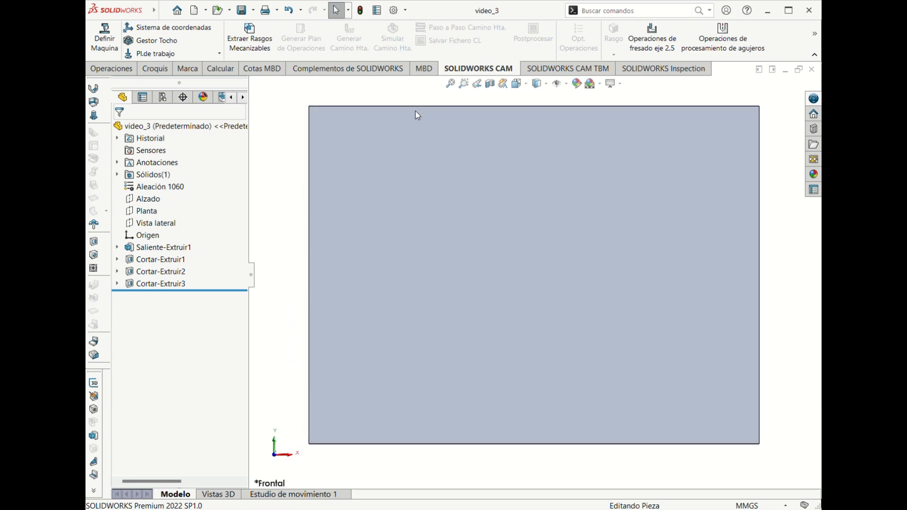
key(ctrl+2)
key(ctrl+3)
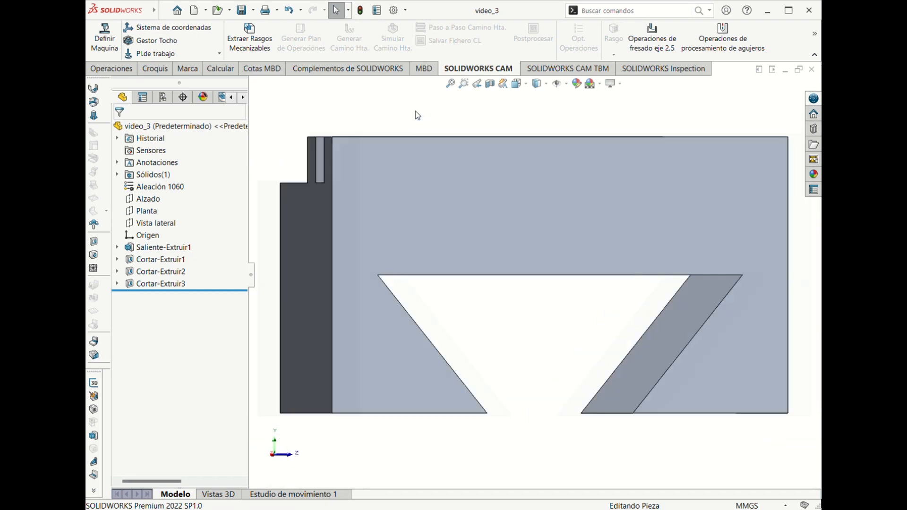
key(ctrl+5)
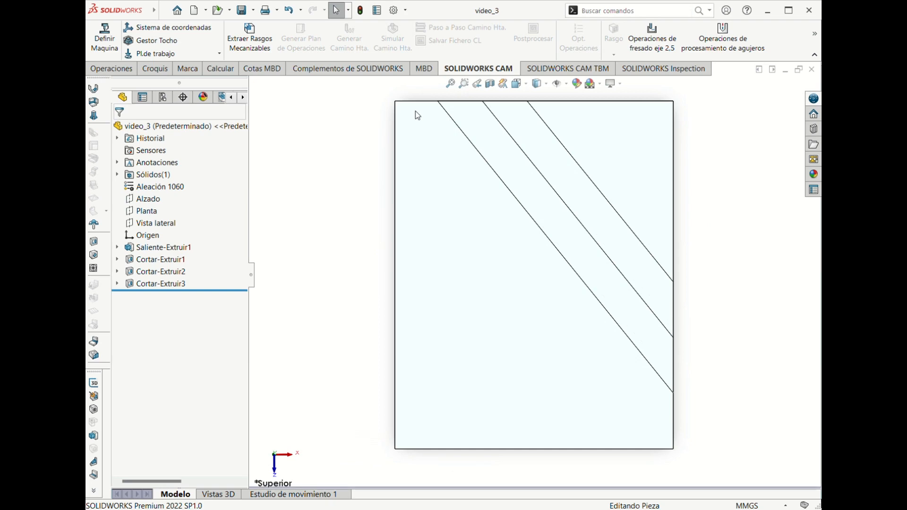
key(ctrl+6)
key(ctrl+7)
key(ctrl+1)
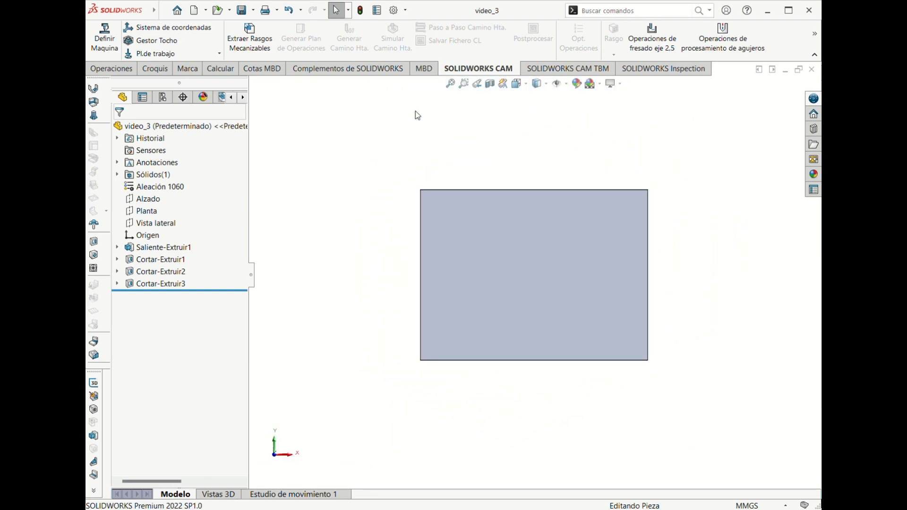
key(ctrl+7)
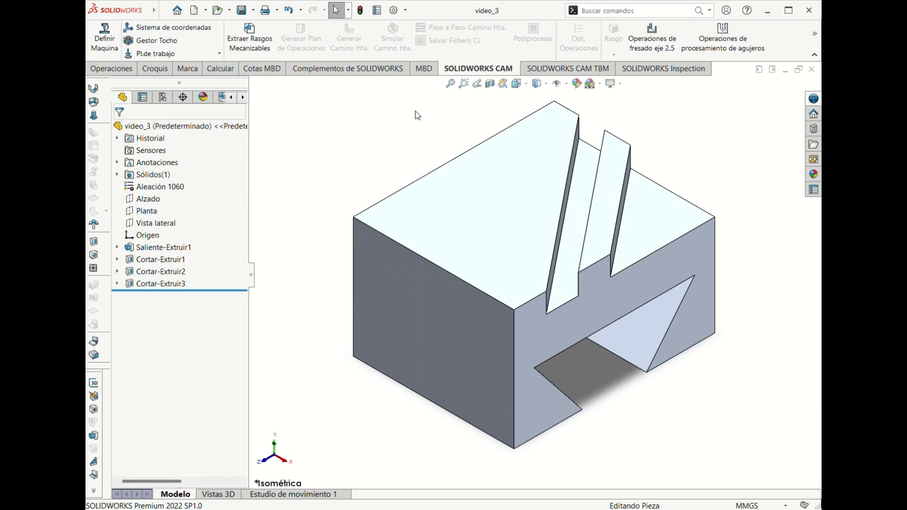